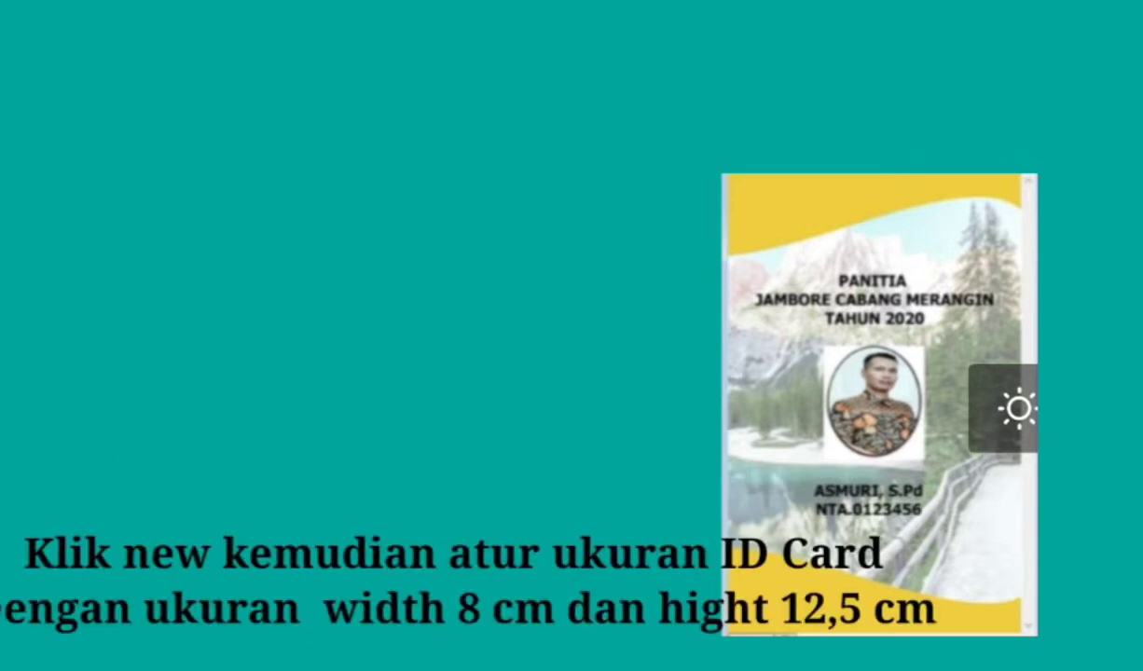
Step: Create the 8 × 12,5 cm 'kartu nama' document in centimetres and maximize its window
{"action": "left_click_drag", "start_coordinate": [652, 373], "coordinate": [373, 373]}
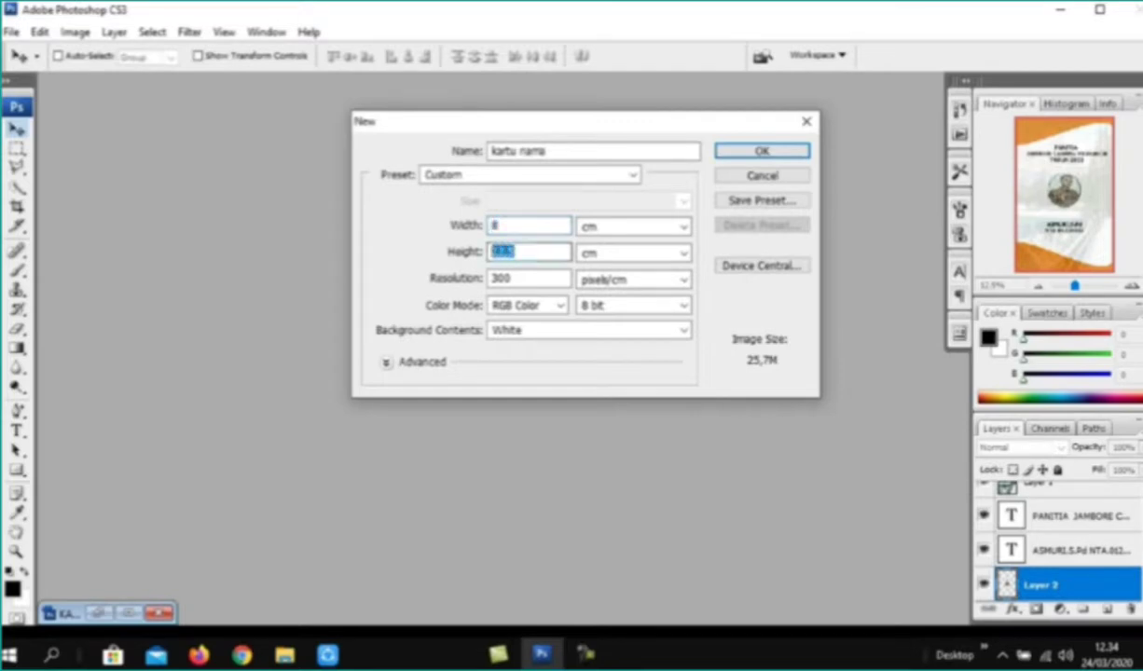
{"action": "left_click", "coordinate": [508, 278]}
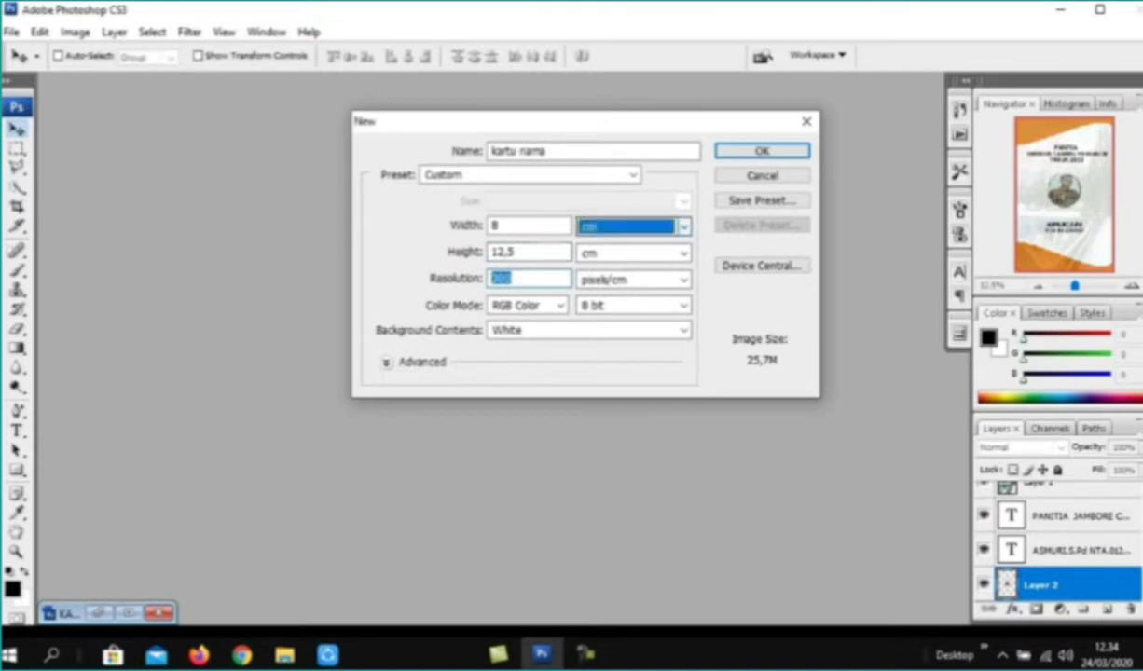
{"action": "left_click", "coordinate": [684, 226]}
{"action": "key", "text": "Up"}
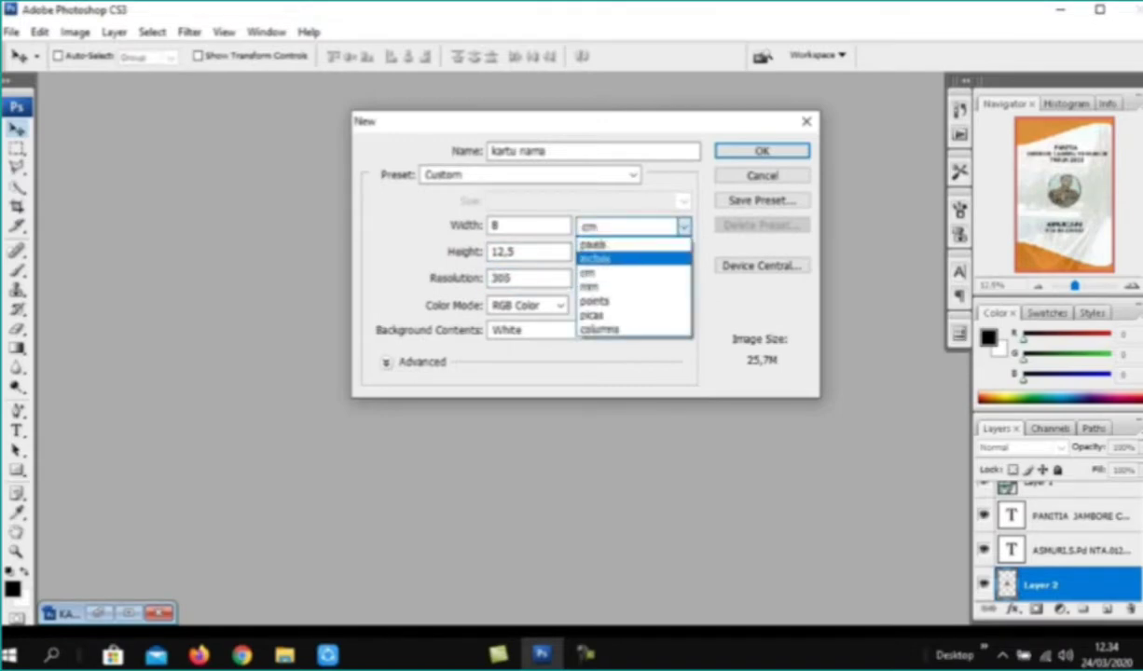
{"action": "key", "text": "Down"}
{"action": "key", "text": "Return"}
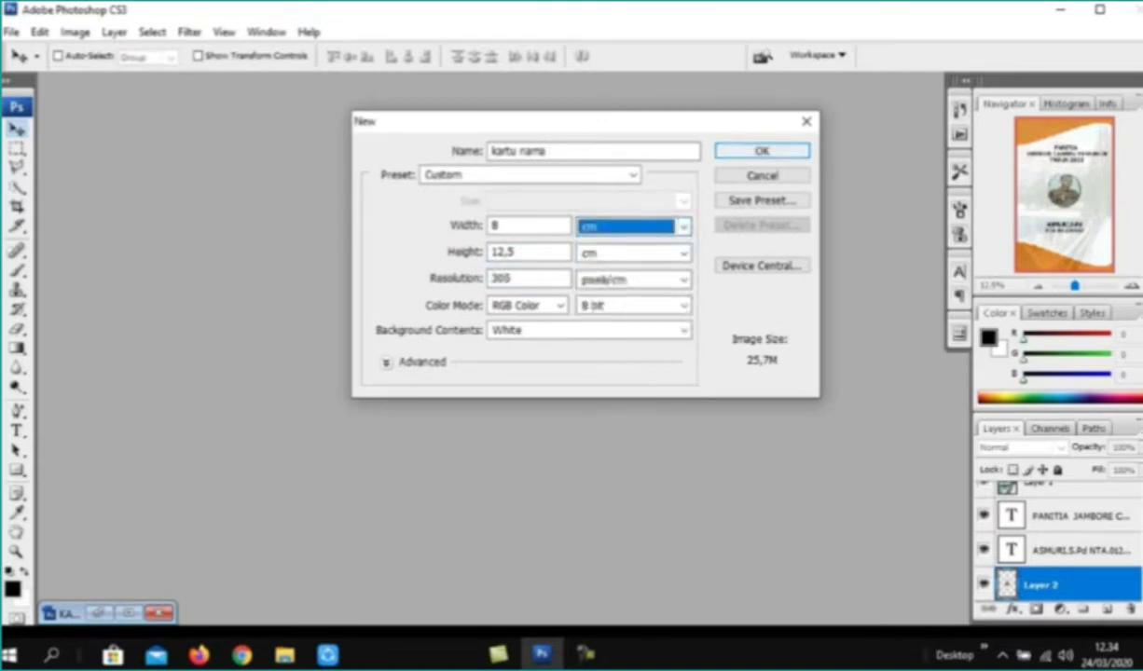
{"action": "key", "text": "Return"}
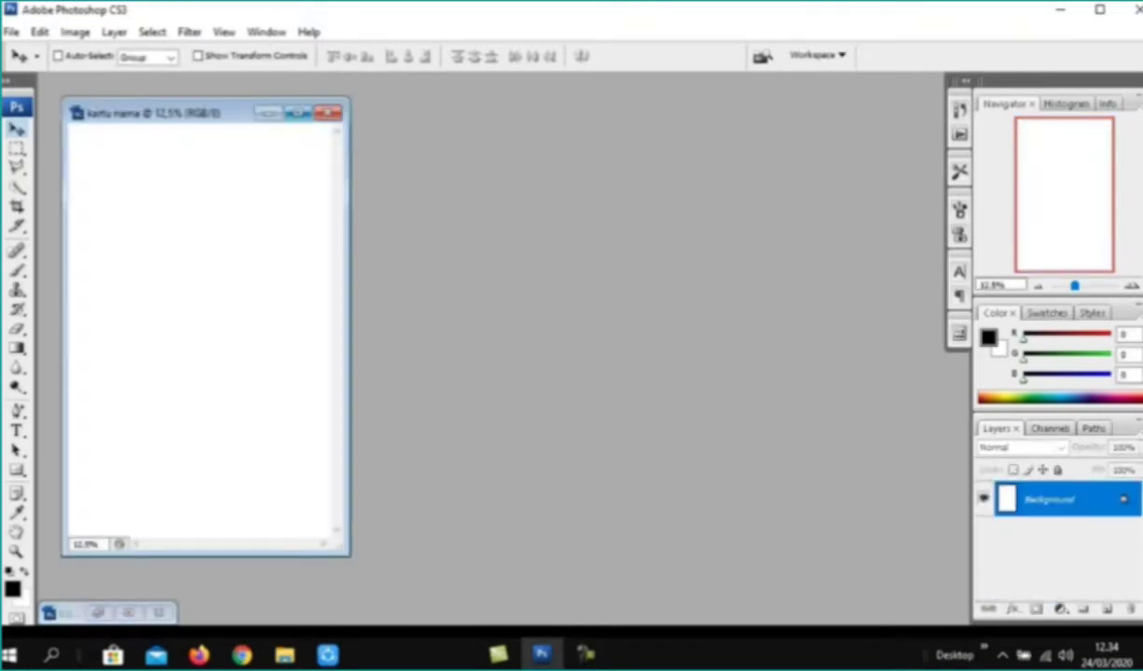
{"action": "left_click_drag", "start_coordinate": [198, 112], "coordinate": [359, 113]}
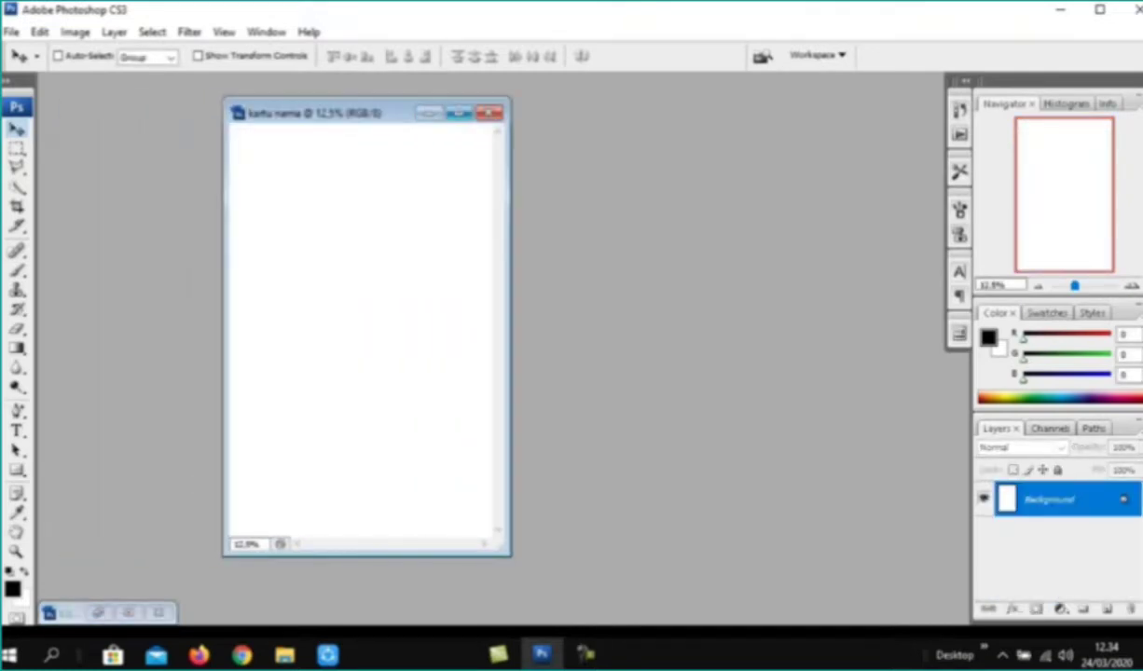
{"action": "left_click", "coordinate": [458, 113]}
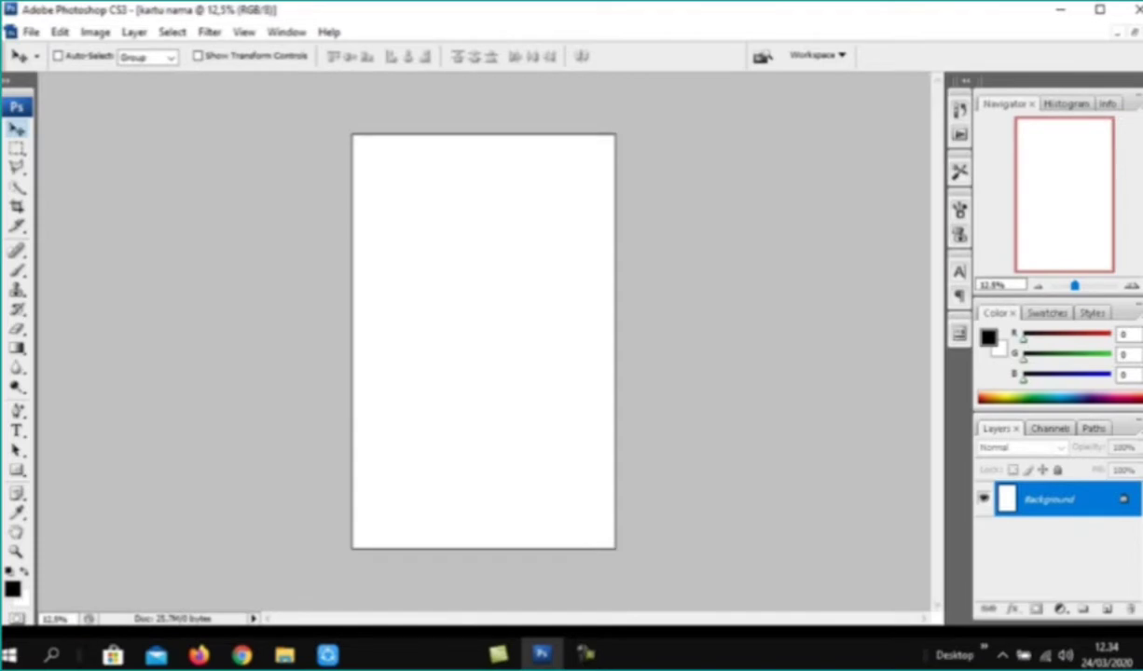
Step: Open the landscape photo dfgh.png in a floating window beside the card
{"action": "left_click", "coordinate": [31, 32]}
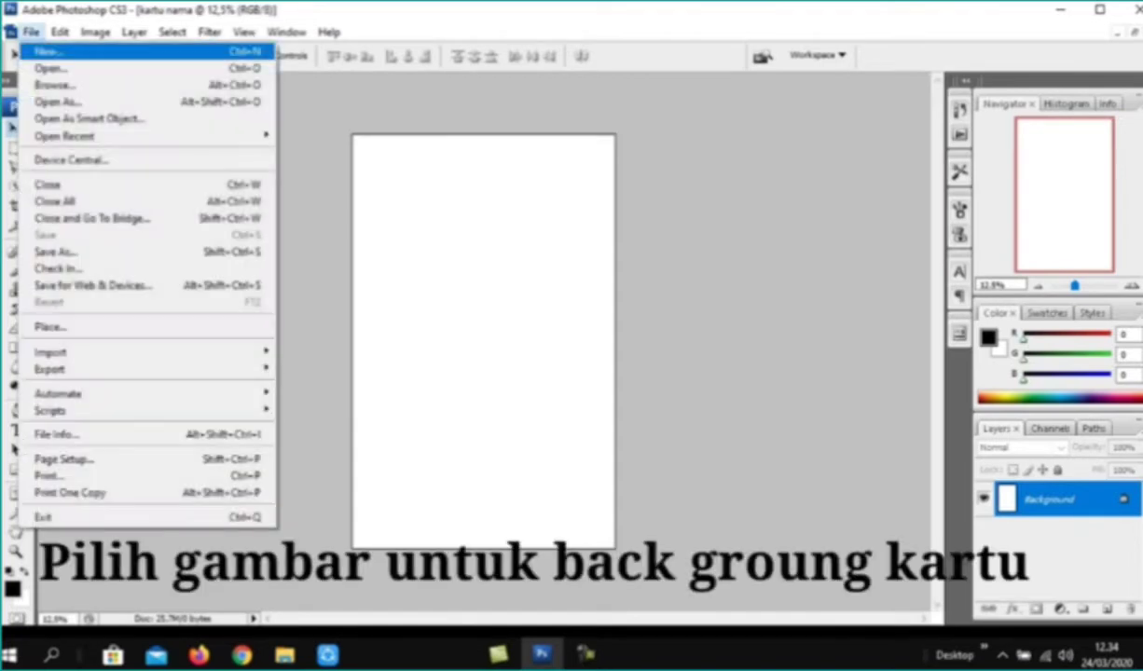
{"action": "left_click", "coordinate": [51, 68]}
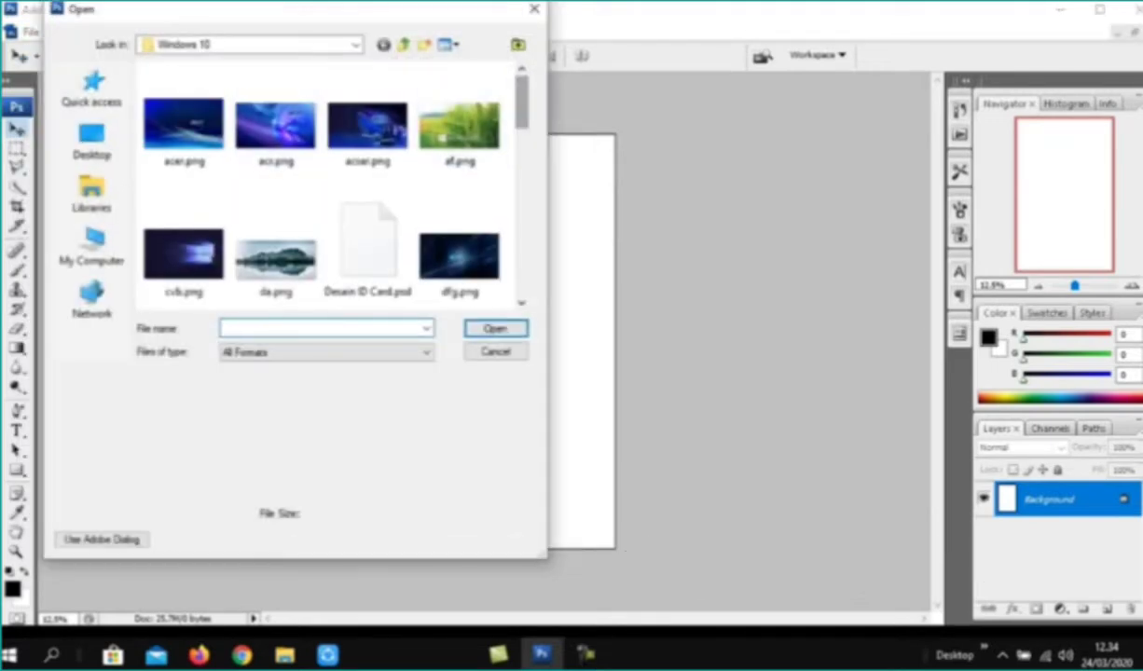
{"action": "scroll", "coordinate": [183, 237], "scroll_direction": "down", "scroll_amount": 2}
{"action": "left_click", "coordinate": [183, 238]}
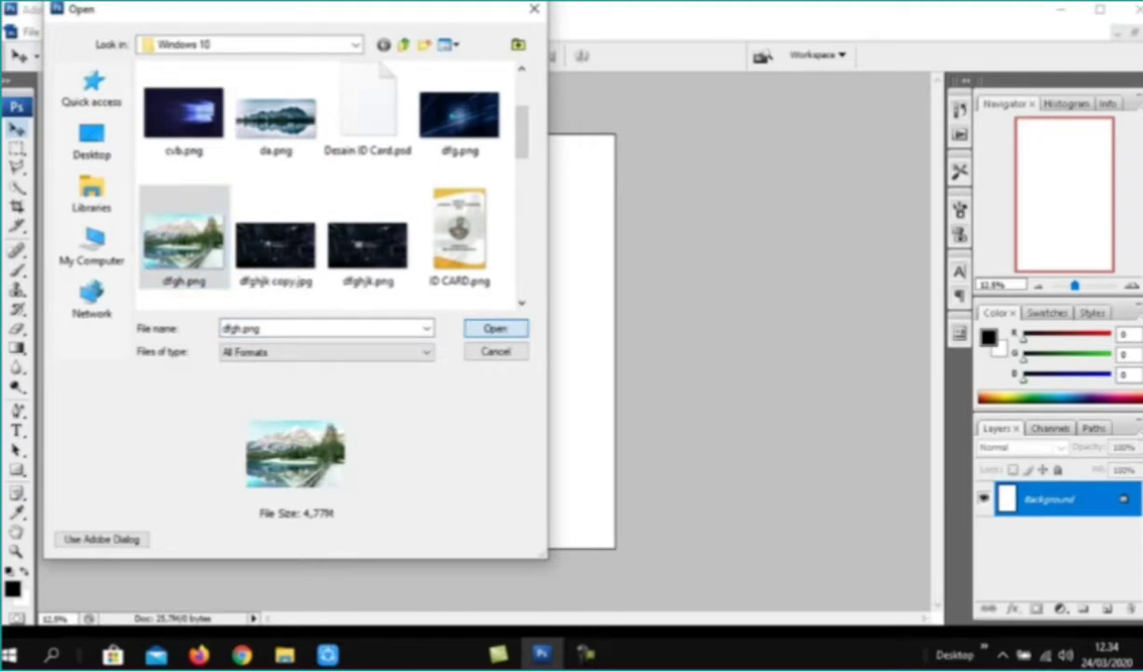
{"action": "left_click", "coordinate": [494, 328]}
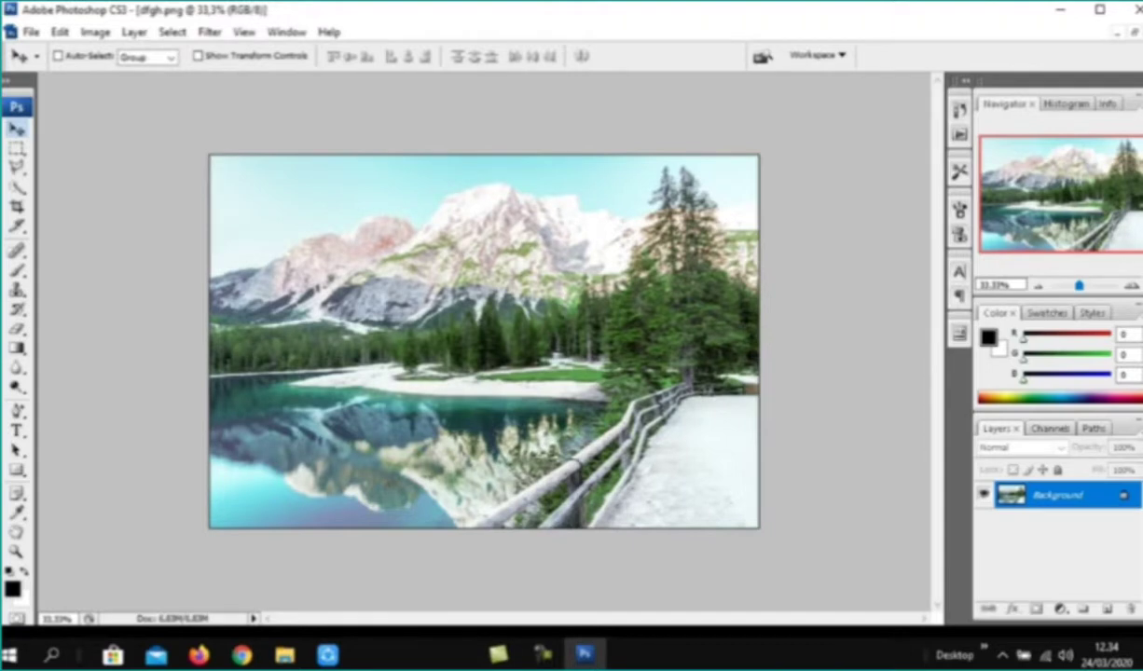
{"action": "left_click", "coordinate": [1134, 32]}
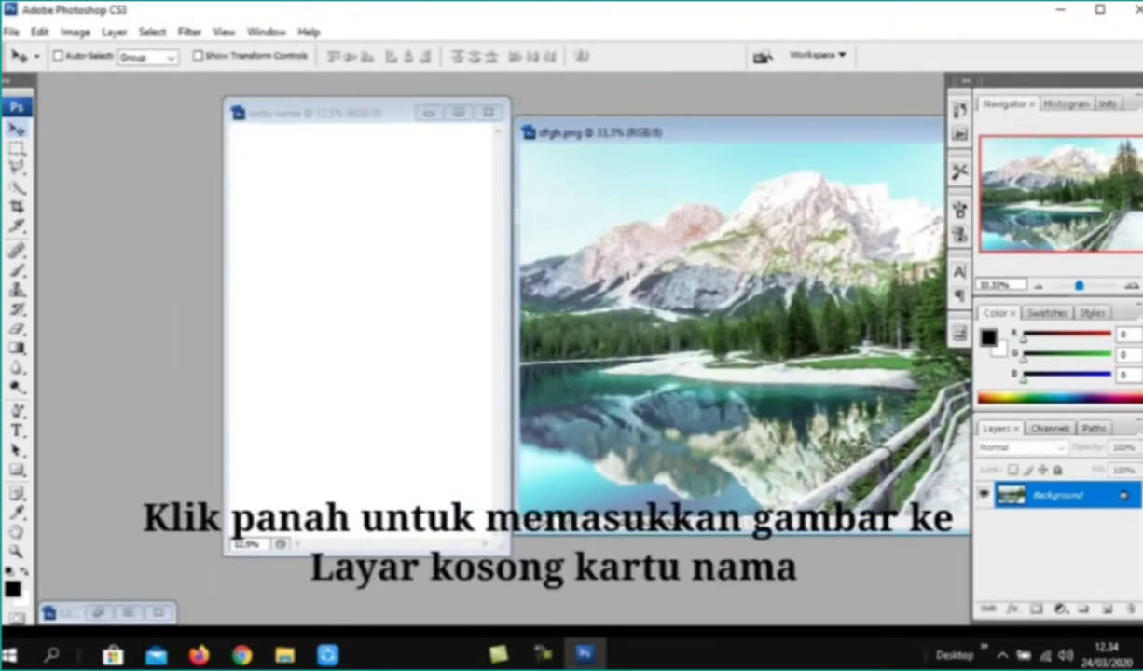
Step: Drag the landscape photo into the kartu nama document as Layer 1
{"action": "left_click_drag", "start_coordinate": [727, 327], "coordinate": [345, 294]}
{"action": "left_click", "coordinate": [746, 133]}
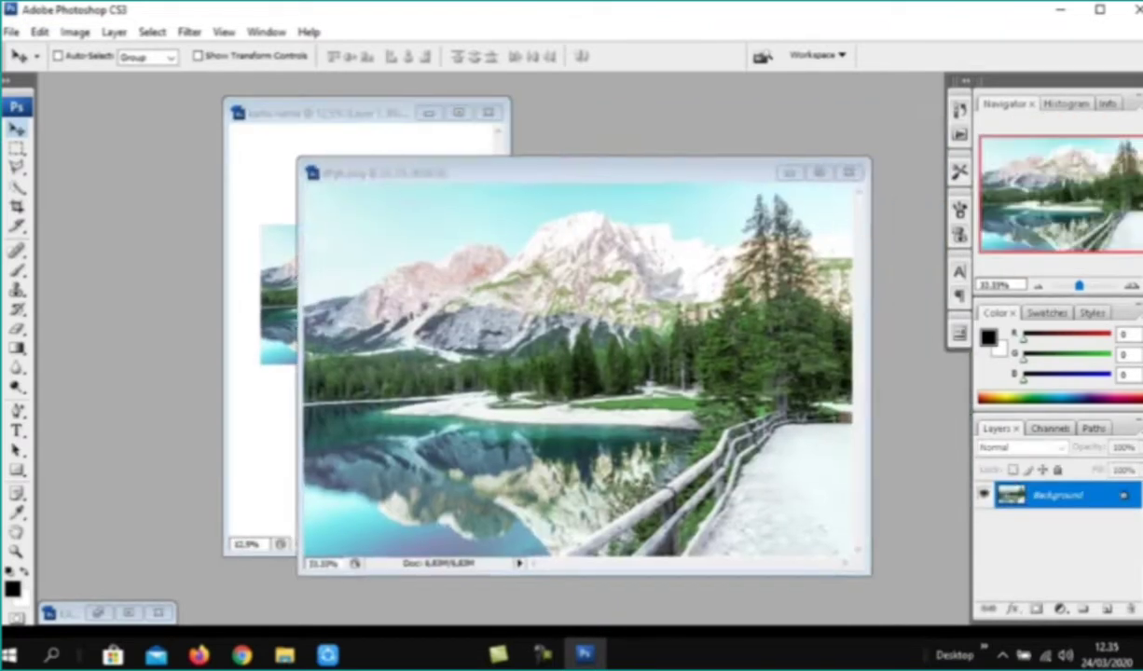
{"action": "left_click_drag", "start_coordinate": [794, 178], "coordinate": [763, 173]}
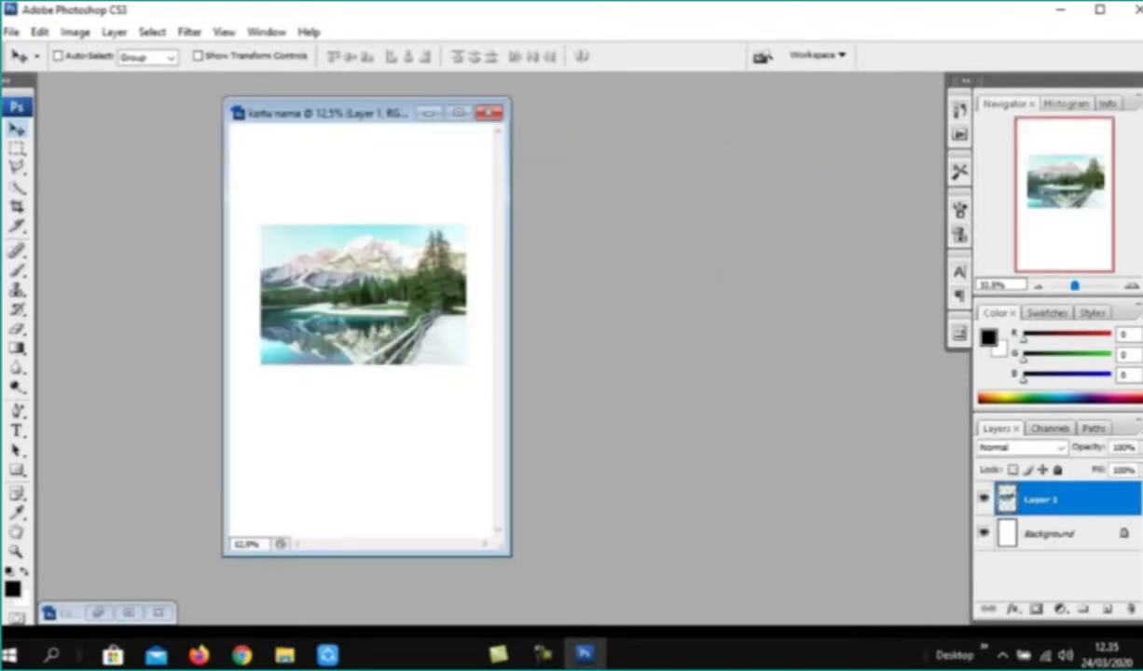
Step: Scale the landscape to the full card width, leaving white strips above and below
{"action": "key", "text": "ctrl+t"}
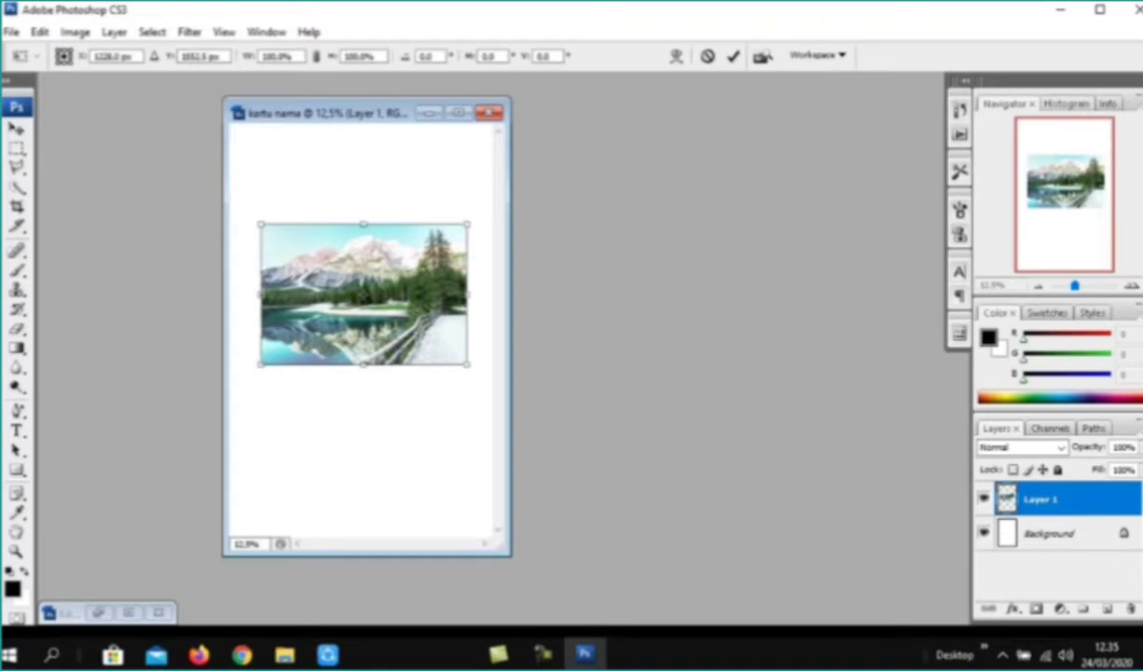
{"action": "left_click_drag", "start_coordinate": [362, 224], "coordinate": [363, 124]}
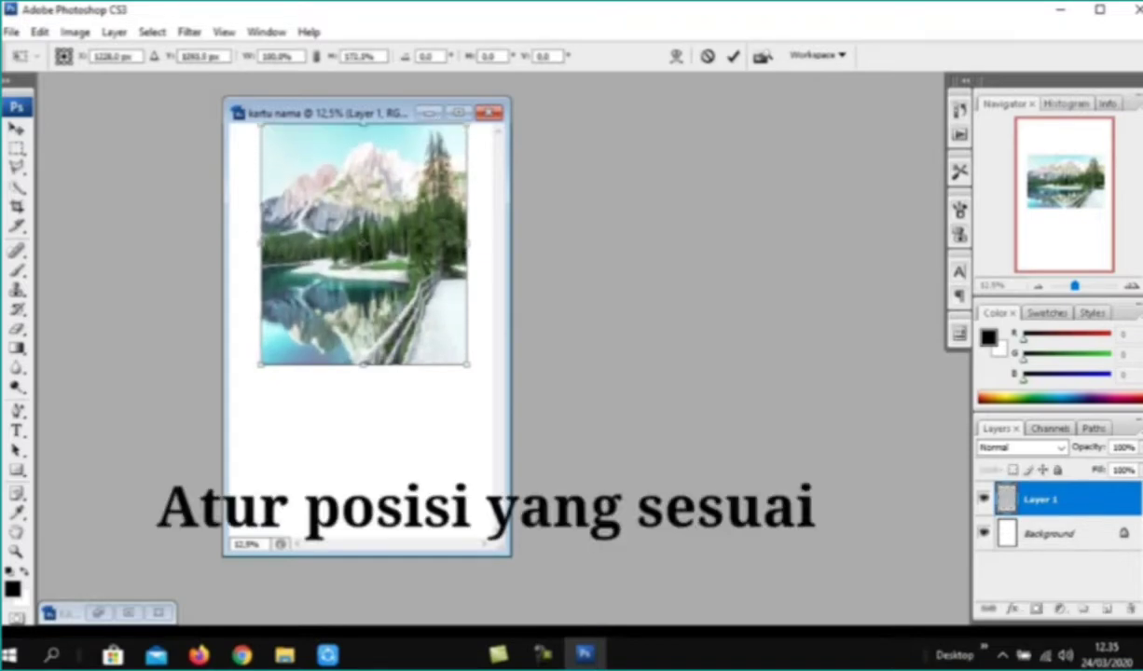
{"action": "left_click_drag", "start_coordinate": [363, 364], "coordinate": [362, 526]}
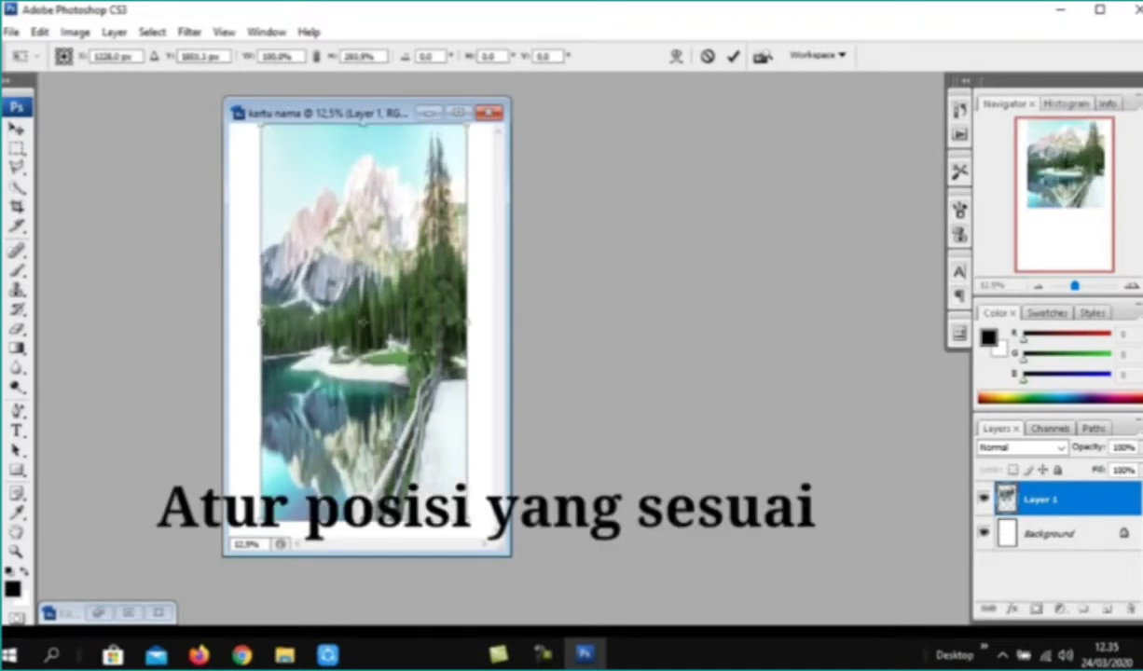
{"action": "left_click_drag", "start_coordinate": [260, 325], "coordinate": [230, 326]}
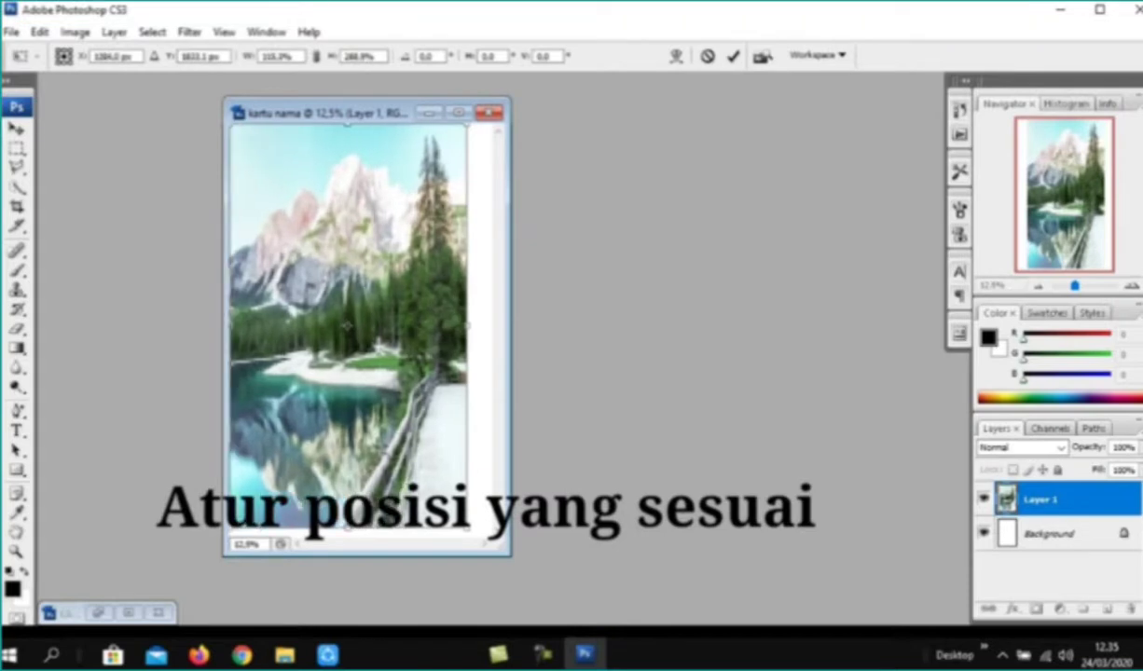
{"action": "left_click_drag", "start_coordinate": [466, 326], "coordinate": [623, 326]}
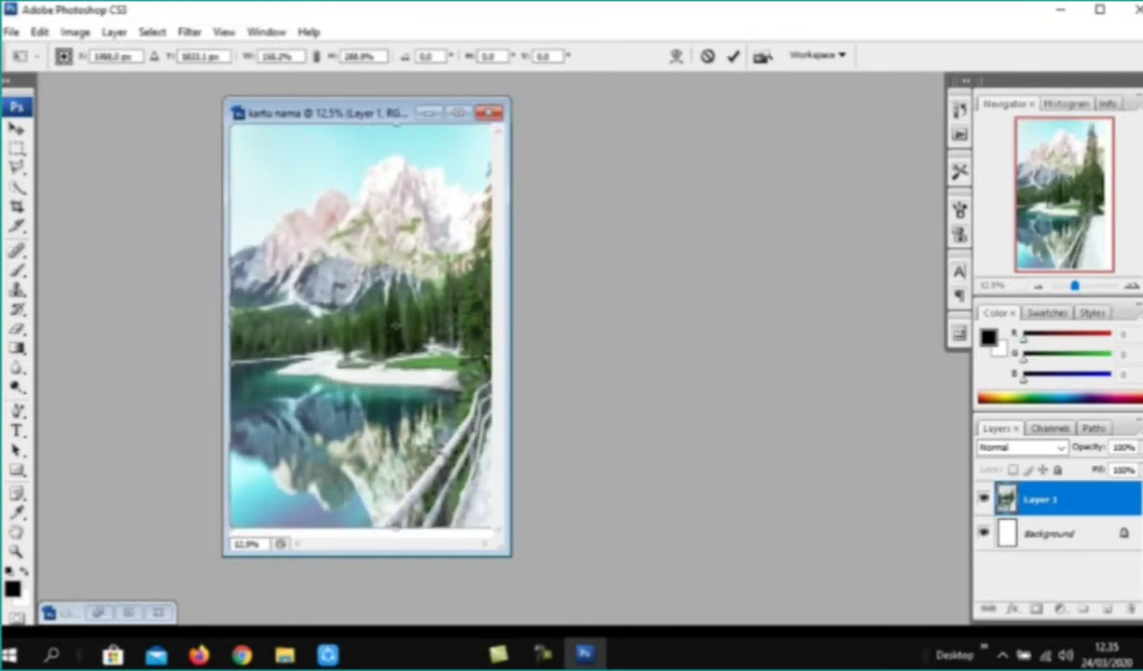
{"action": "left_click_drag", "start_coordinate": [429, 324], "coordinate": [315, 324]}
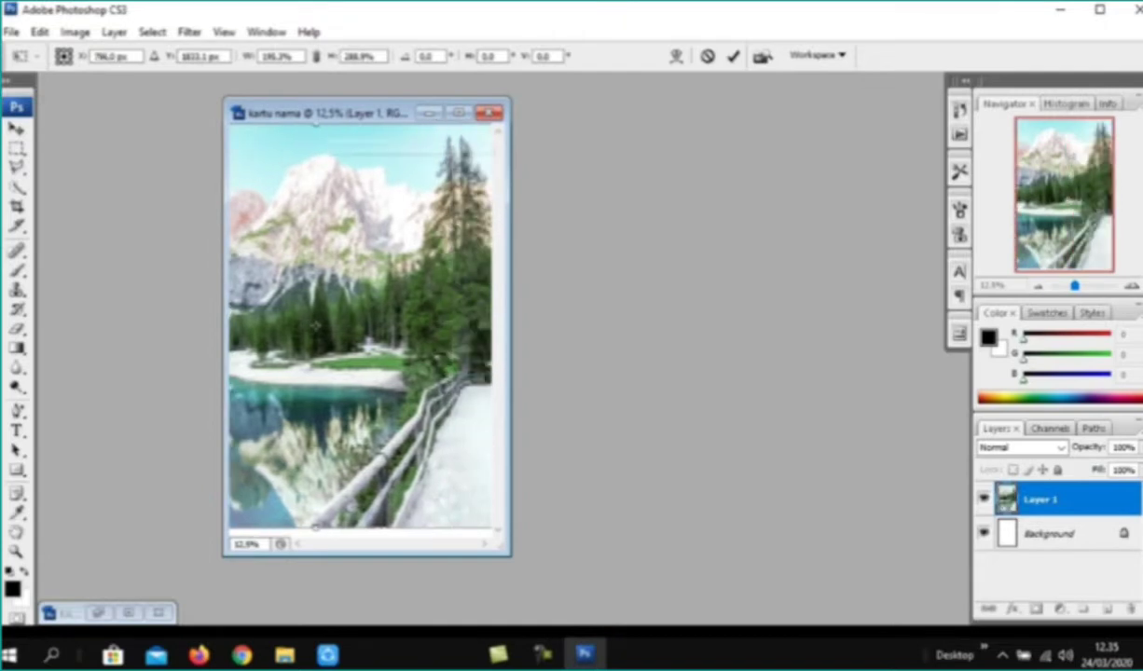
{"action": "left_click_drag", "start_coordinate": [315, 324], "coordinate": [315, 366]}
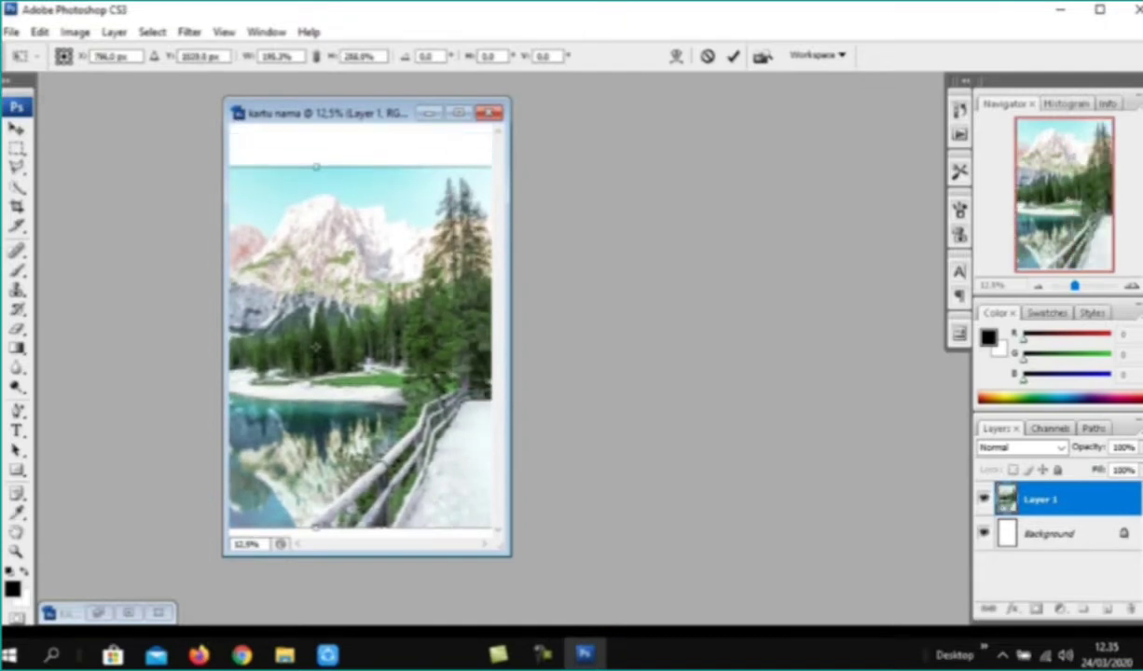
{"action": "key", "text": "f"}
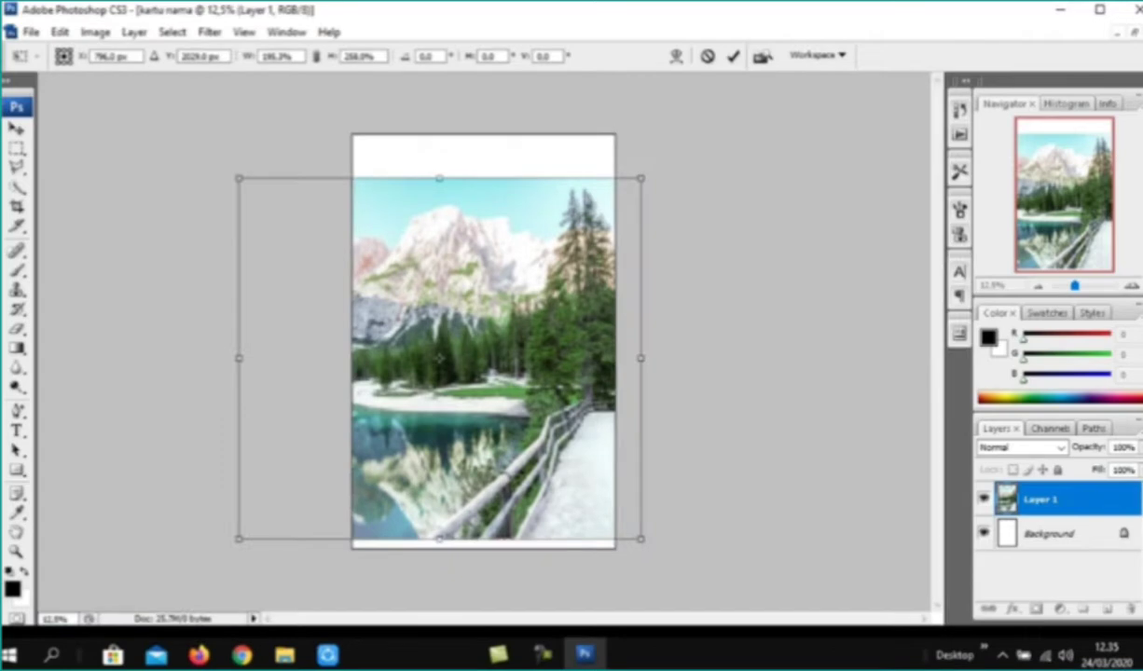
{"action": "left_click_drag", "start_coordinate": [439, 177], "coordinate": [439, 201]}
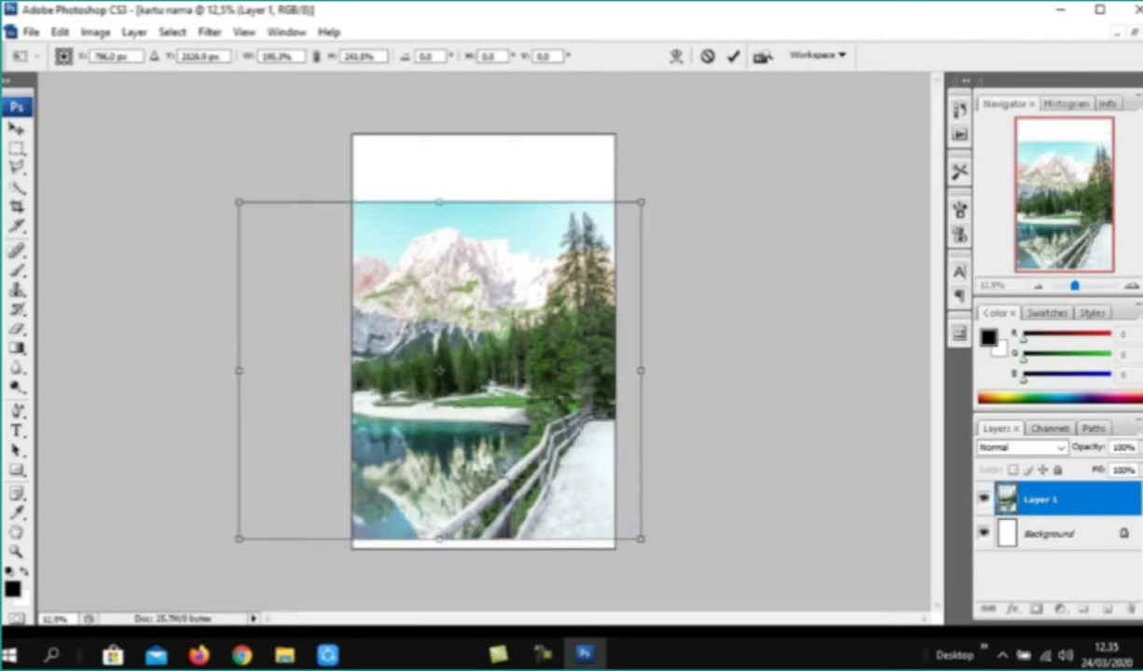
{"action": "left_click_drag", "start_coordinate": [439, 538], "coordinate": [438, 473]}
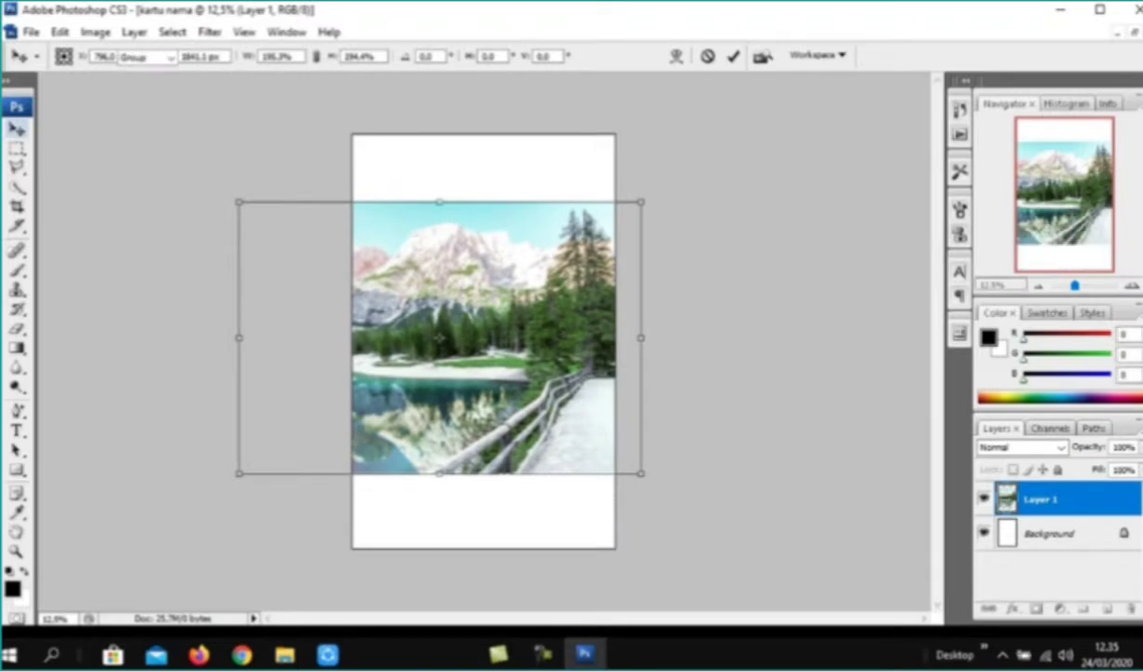
{"action": "key", "text": "Return"}
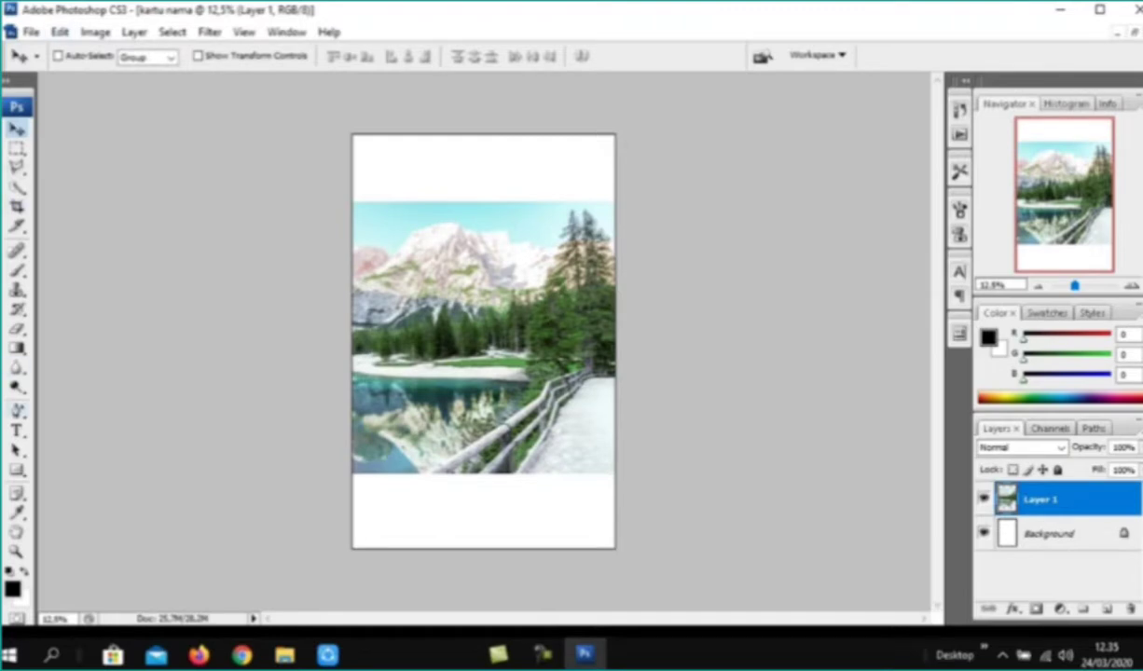
Step: Draw a black rectangle band across the card top and open its fill colour picker
{"action": "left_click", "coordinate": [17, 469]}
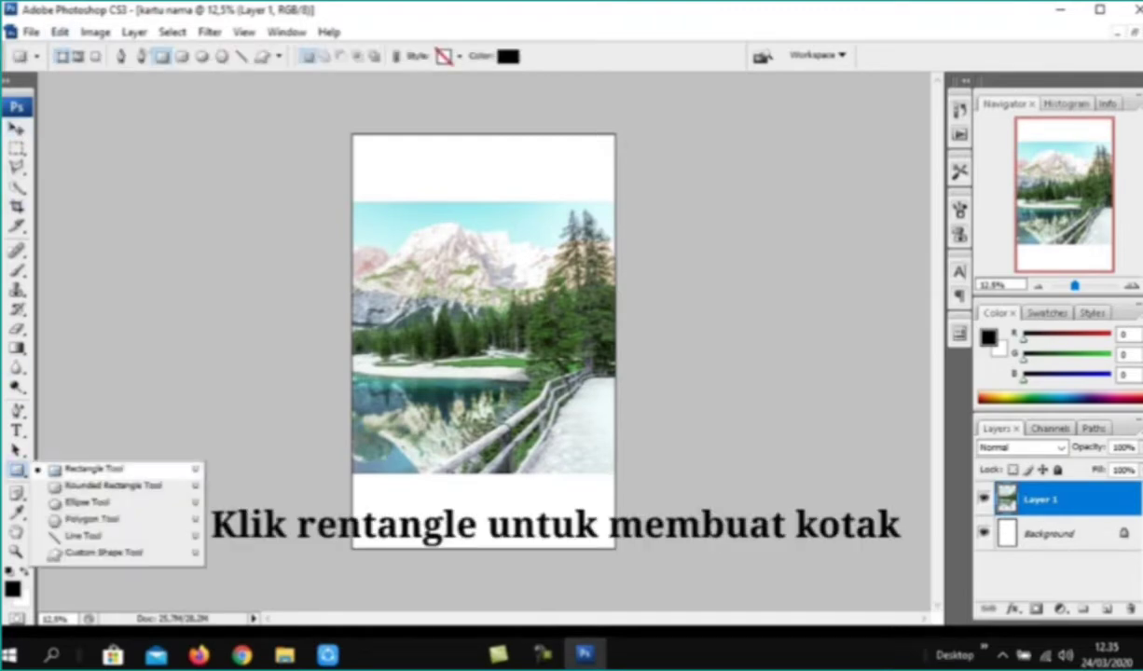
{"action": "left_click", "coordinate": [93, 469]}
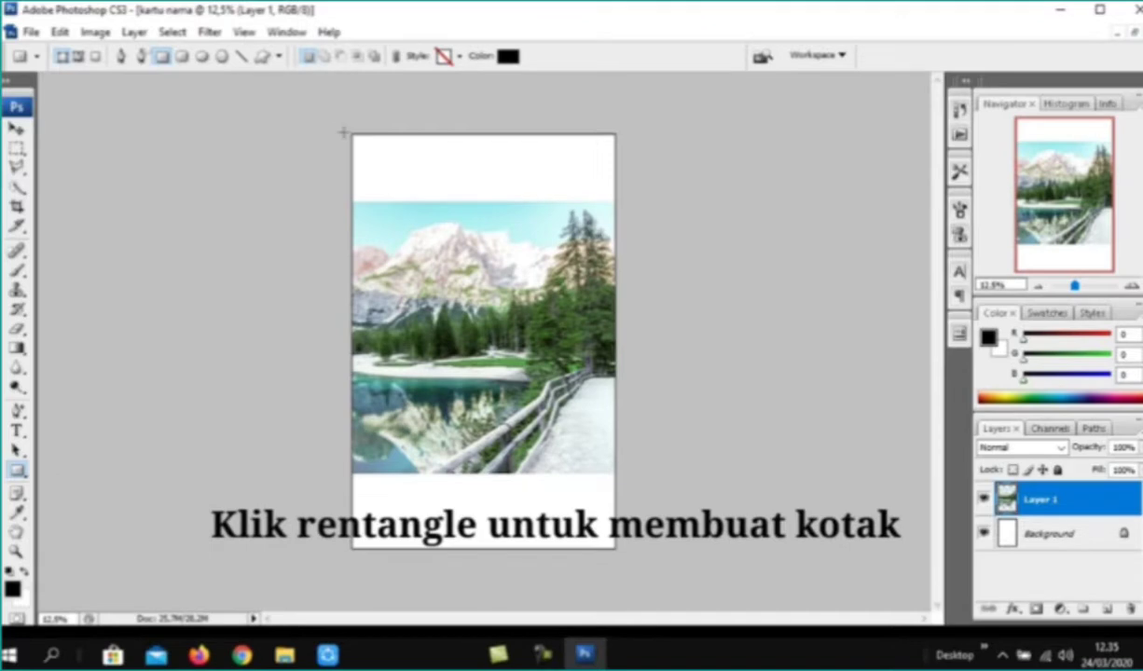
{"action": "left_click_drag", "start_coordinate": [344, 131], "coordinate": [634, 211]}
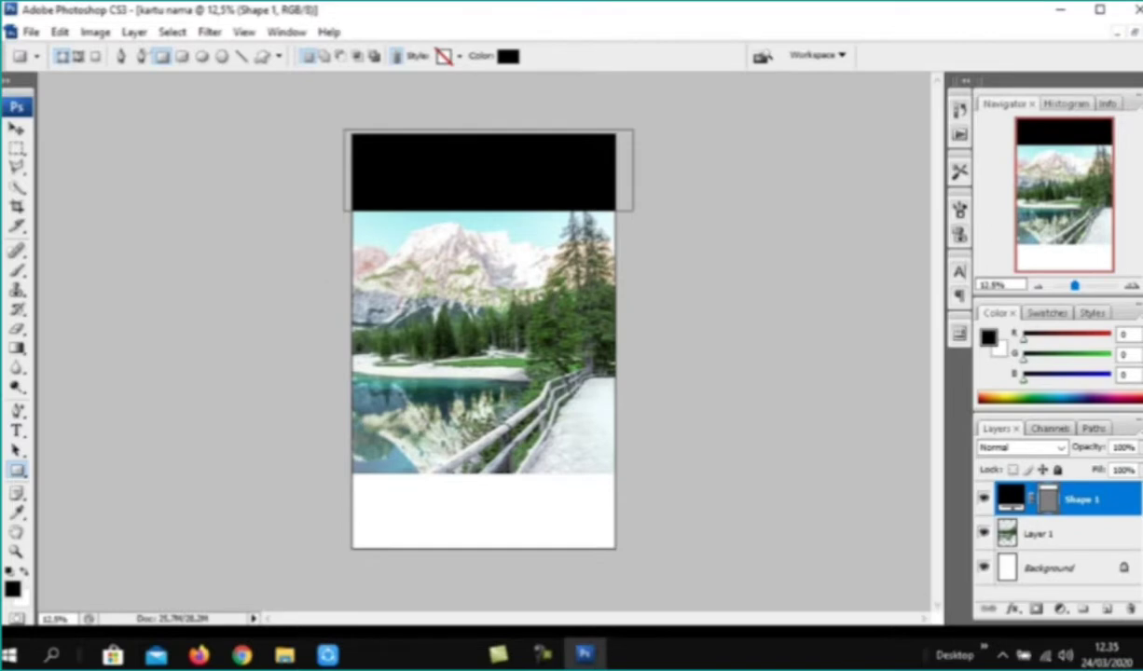
{"action": "double_click", "coordinate": [1010, 498]}
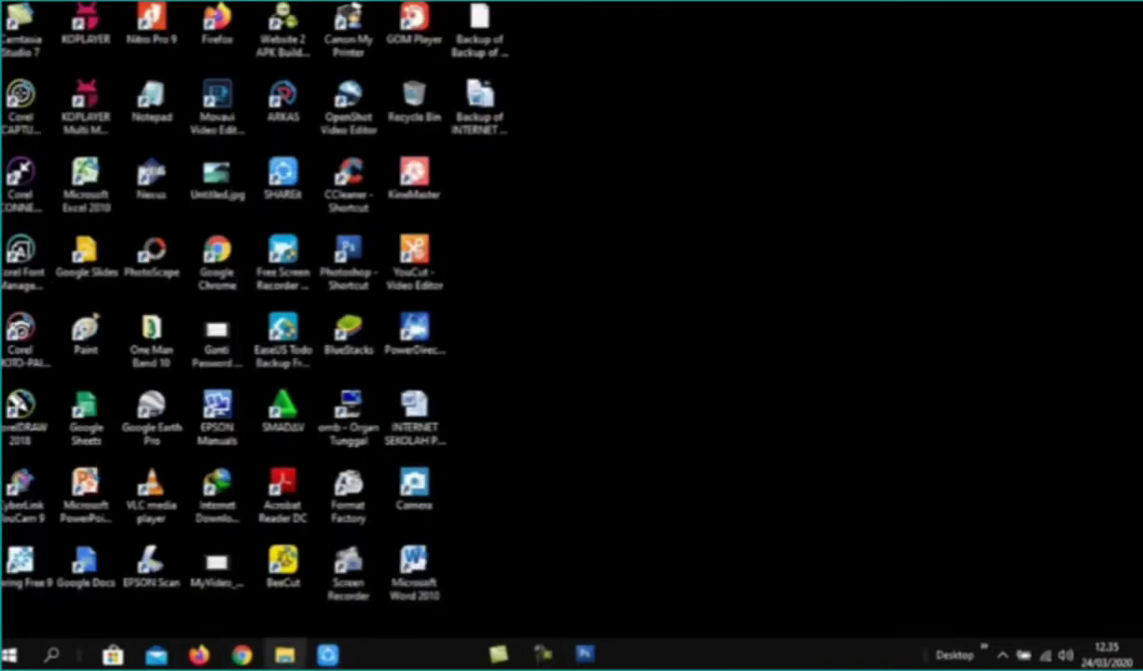
Step: In File Explorer, browse to F: > GAMBAR ICON > Windows 10 and right-click ID CARD.png
{"action": "key", "text": "super+e"}
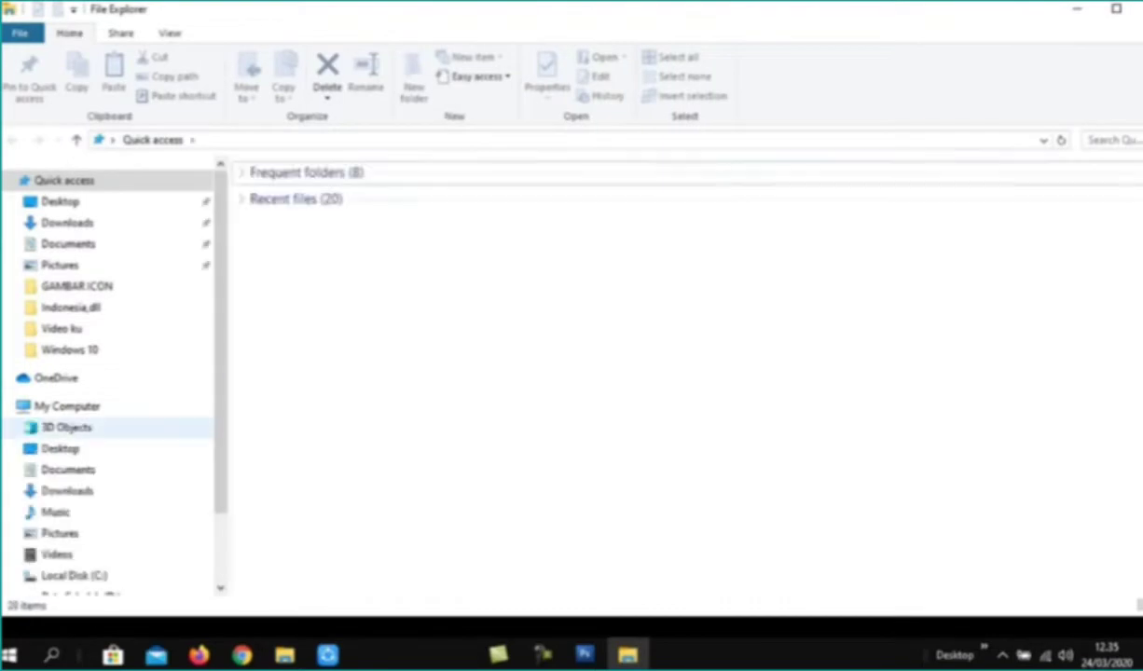
{"action": "scroll", "coordinate": [93, 438], "scroll_direction": "down", "scroll_amount": 2}
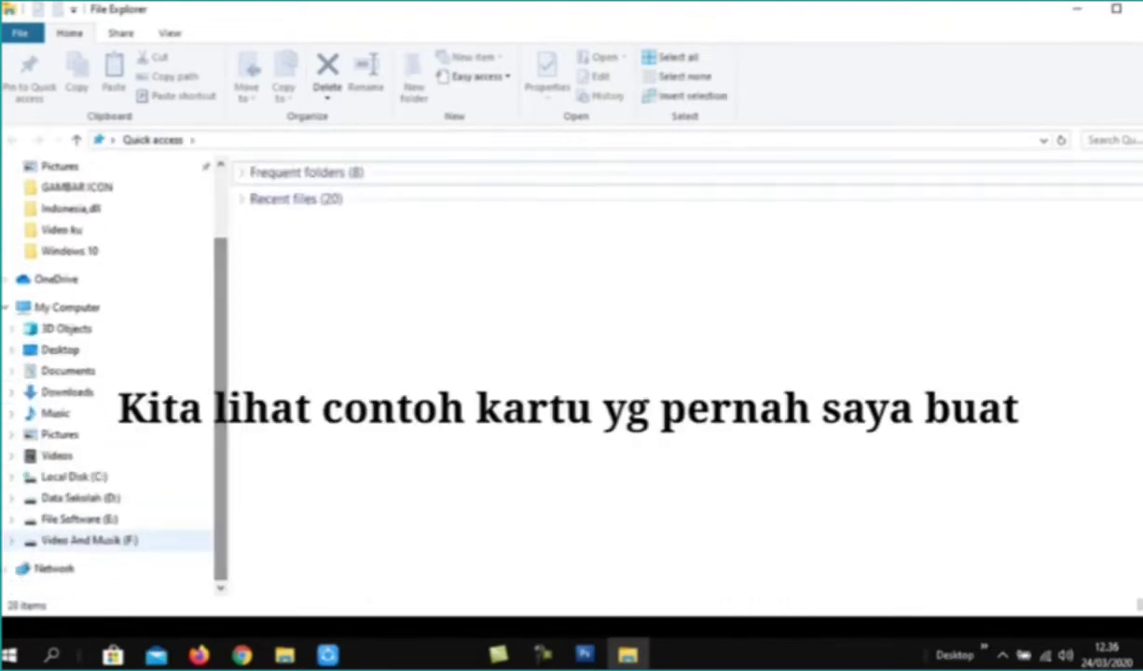
{"action": "left_click", "coordinate": [89, 540]}
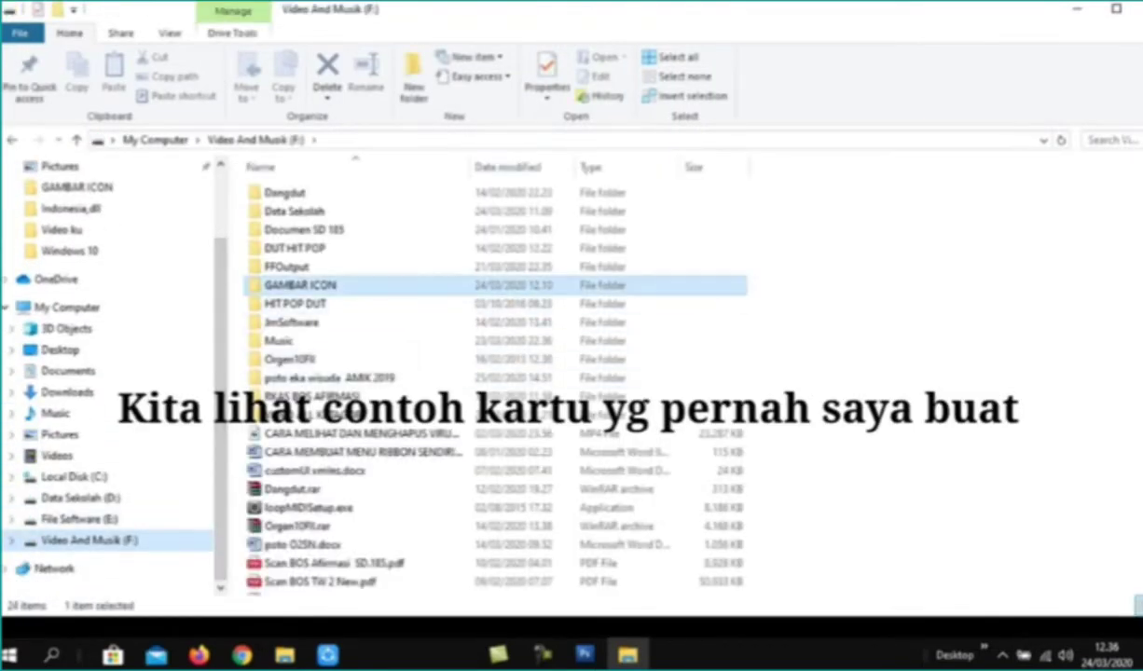
{"action": "double_click", "coordinate": [307, 280]}
{"action": "double_click", "coordinate": [344, 270]}
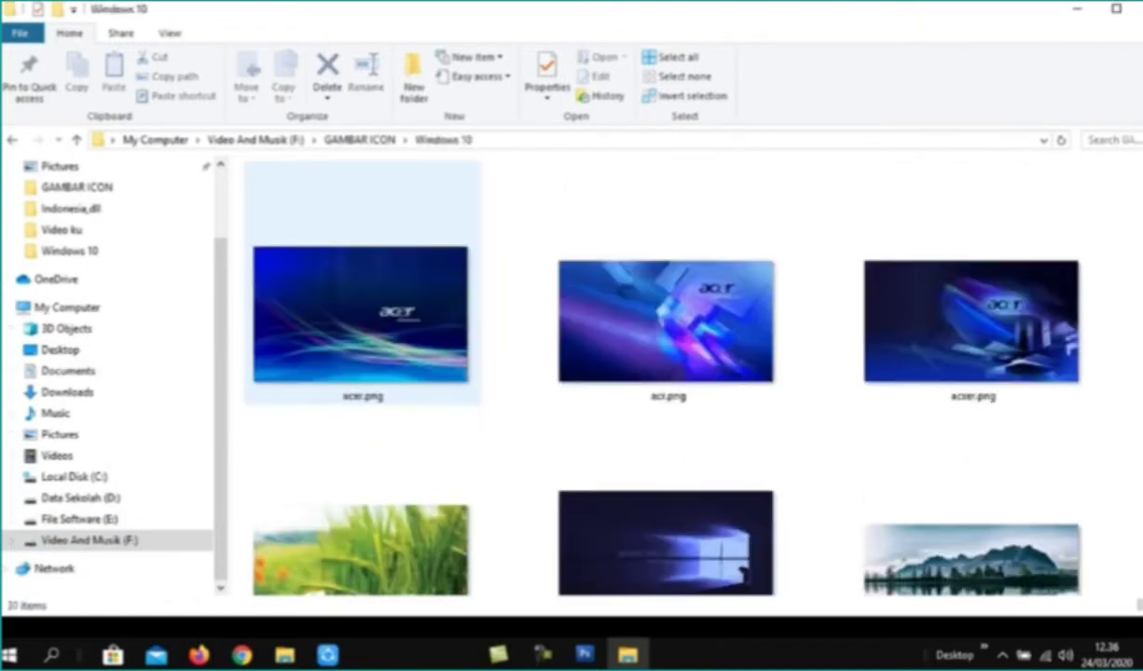
{"action": "scroll", "coordinate": [653, 372], "scroll_direction": "down", "scroll_amount": 10}
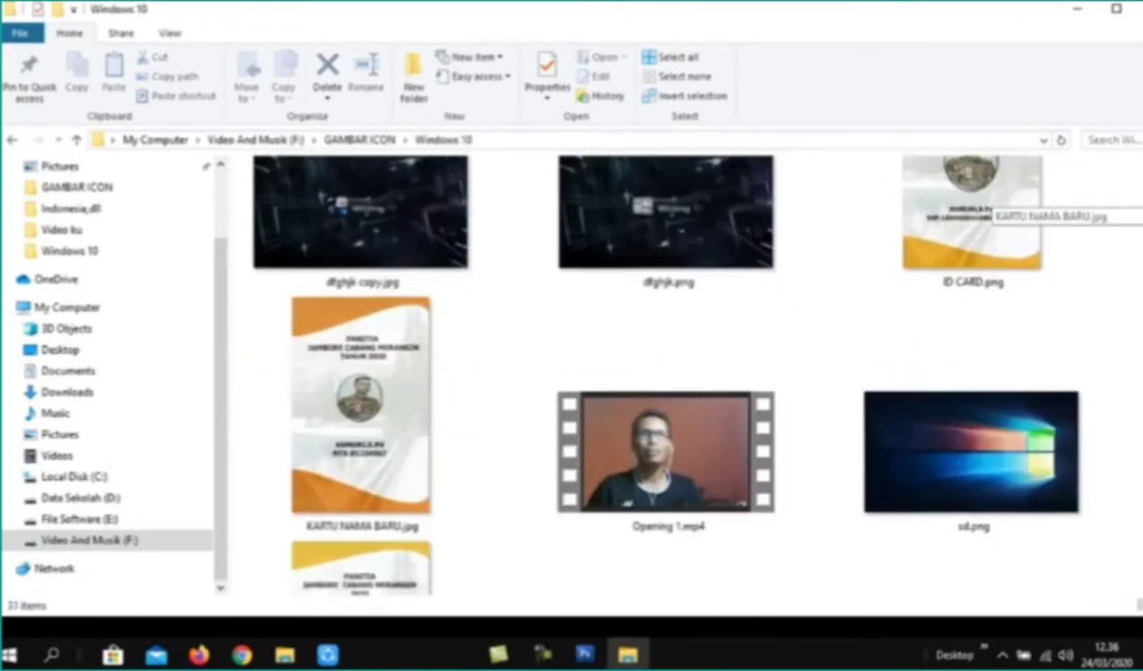
{"action": "scroll", "coordinate": [653, 373], "scroll_direction": "up", "scroll_amount": 2}
{"action": "right_click", "coordinate": [970, 327]}
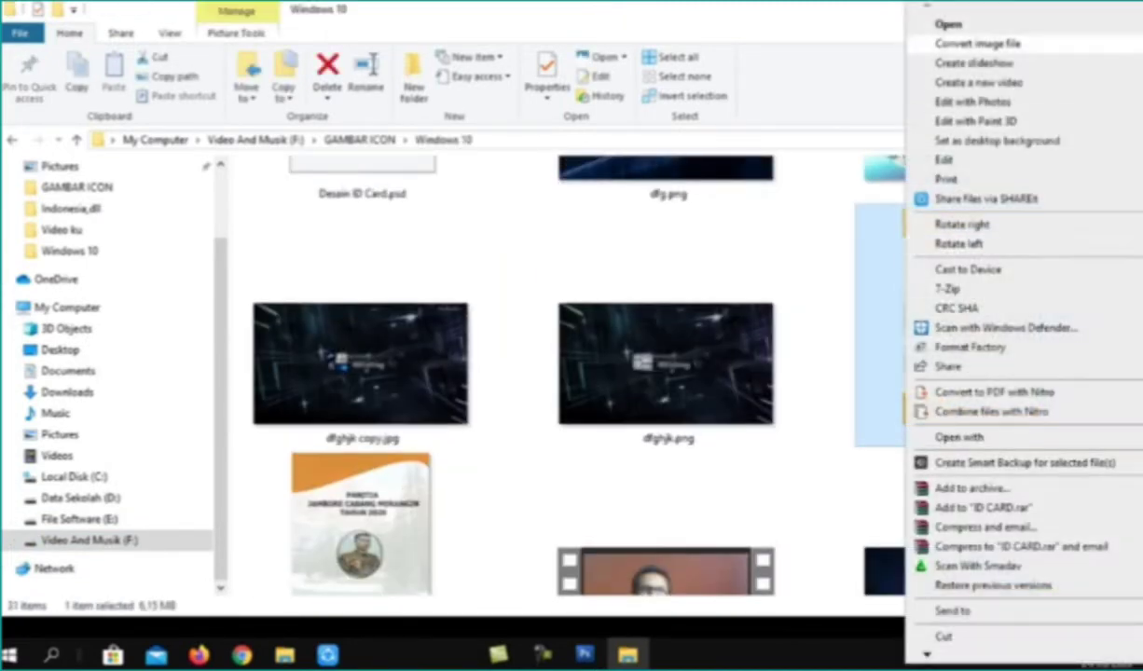
Step: View the sample ID CARD.png in Photos, positioned on the left as a reference
{"action": "left_click", "coordinate": [948, 24]}
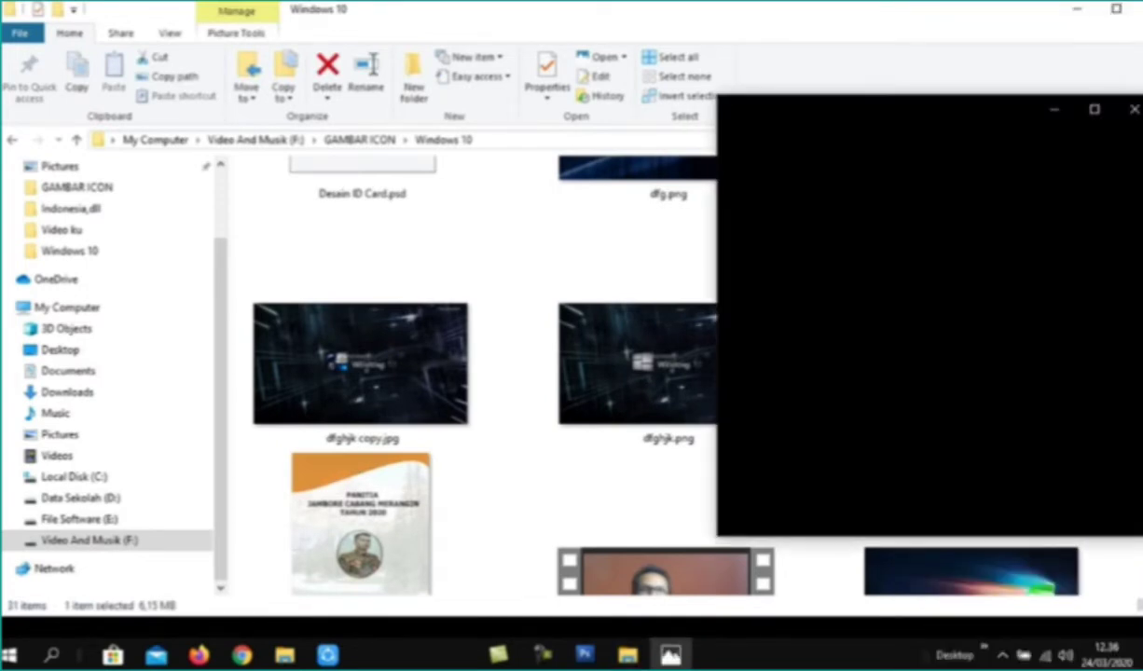
{"action": "left_click", "coordinate": [1074, 9]}
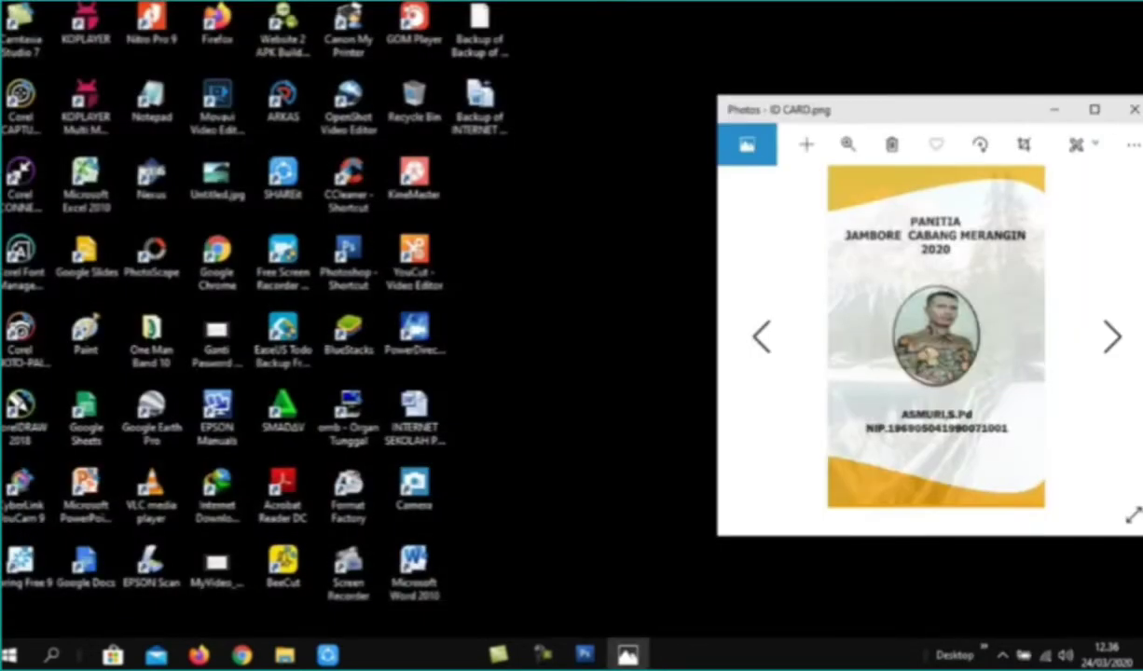
{"action": "mouse_move", "coordinate": [774, 114]}
{"action": "left_mouse_down"}
{"action": "mouse_move", "coordinate": [684, 122]}
{"action": "mouse_move", "coordinate": [170, 98]}
{"action": "left_mouse_up"}
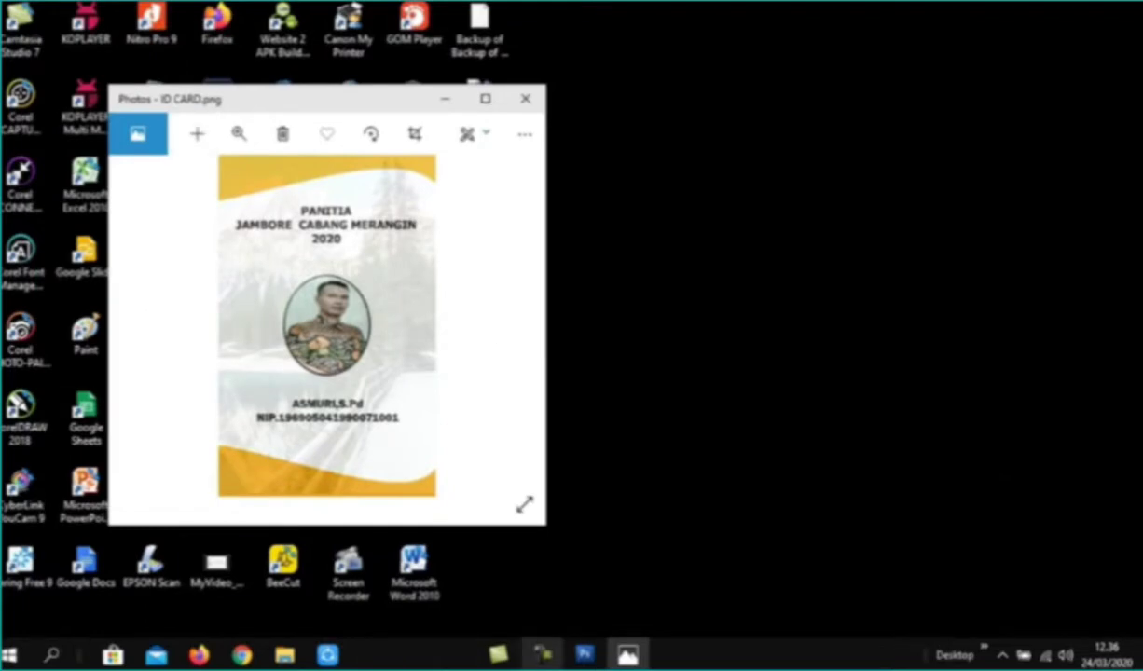
Step: Recolour the top band to bright yellow, with hue around 52
{"action": "left_click", "coordinate": [583, 653]}
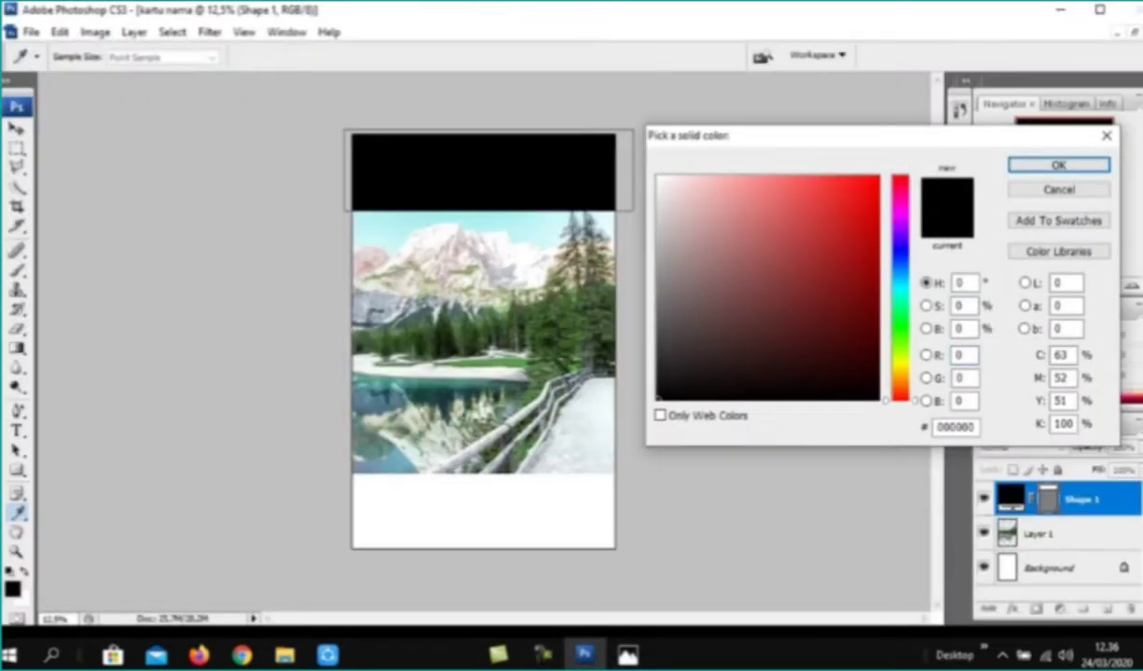
{"action": "type", "text": "52"}
{"action": "left_click", "coordinate": [963, 355]}
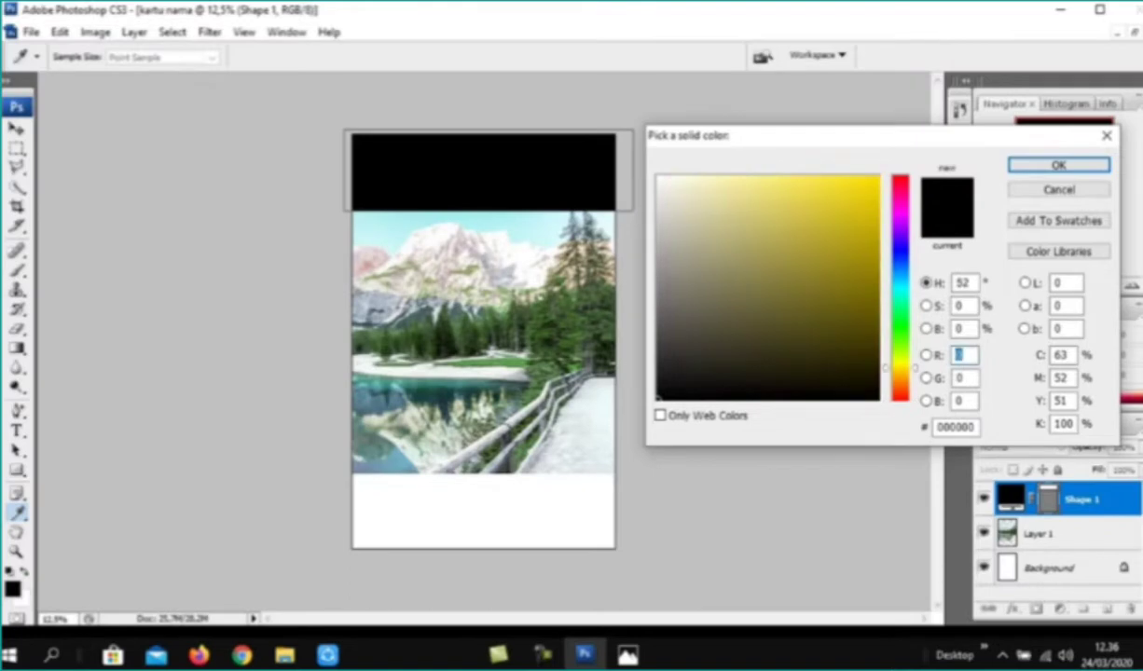
{"action": "left_click_drag", "start_coordinate": [885, 368], "coordinate": [886, 371]}
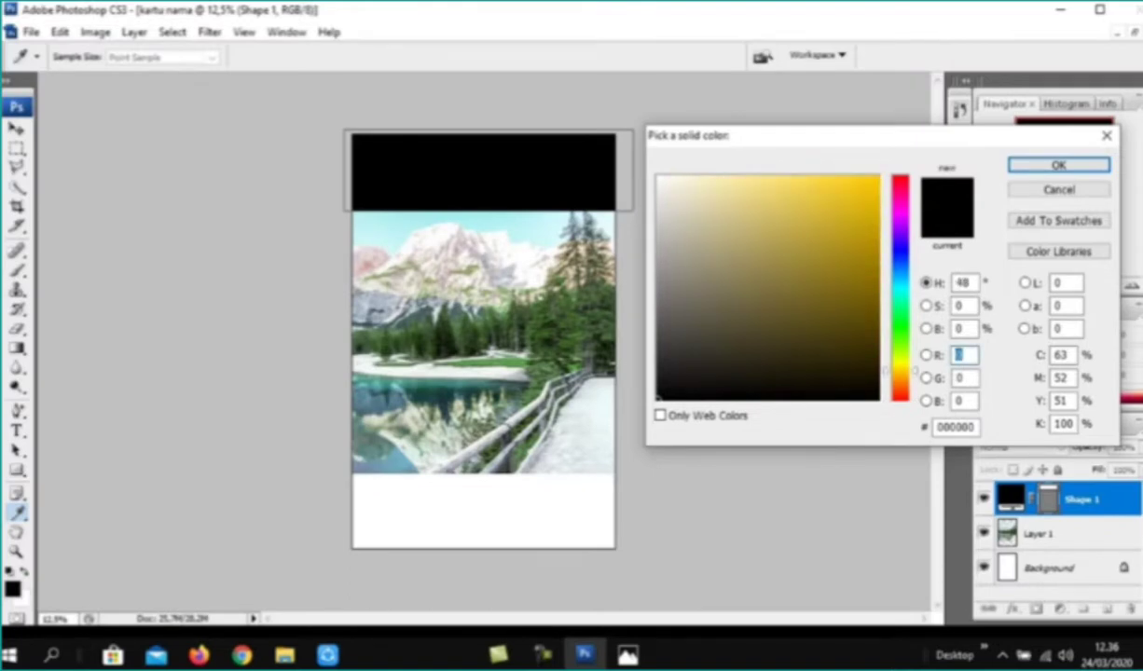
{"action": "left_click", "coordinate": [819, 189]}
{"action": "left_click", "coordinate": [1057, 164]}
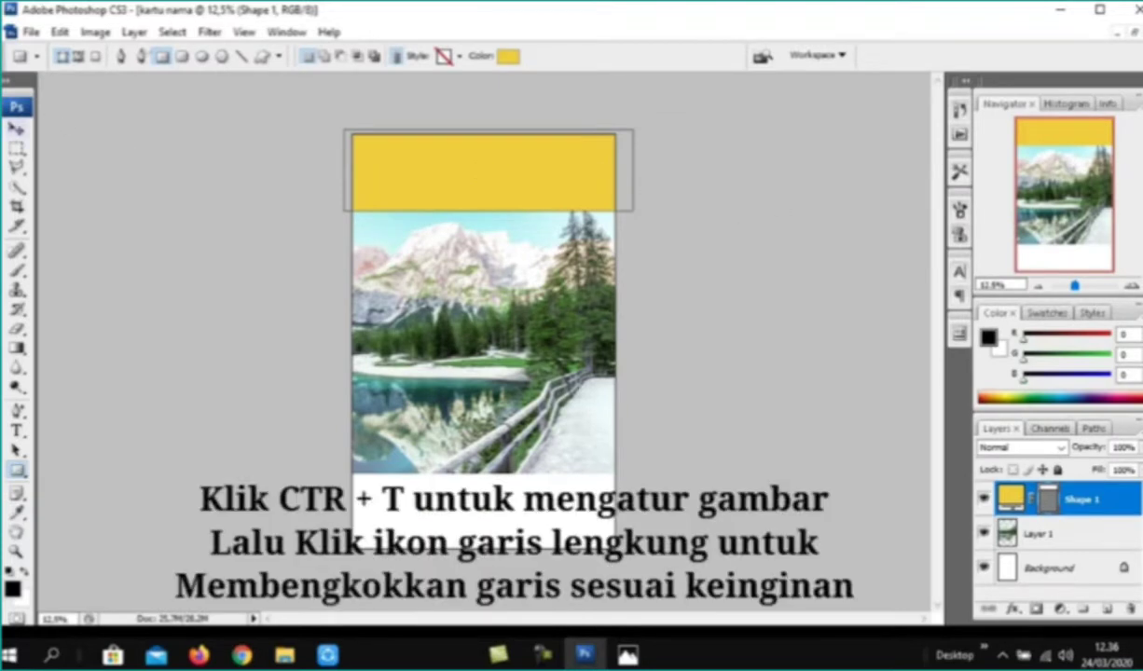
{"action": "left_click", "coordinate": [17, 128]}
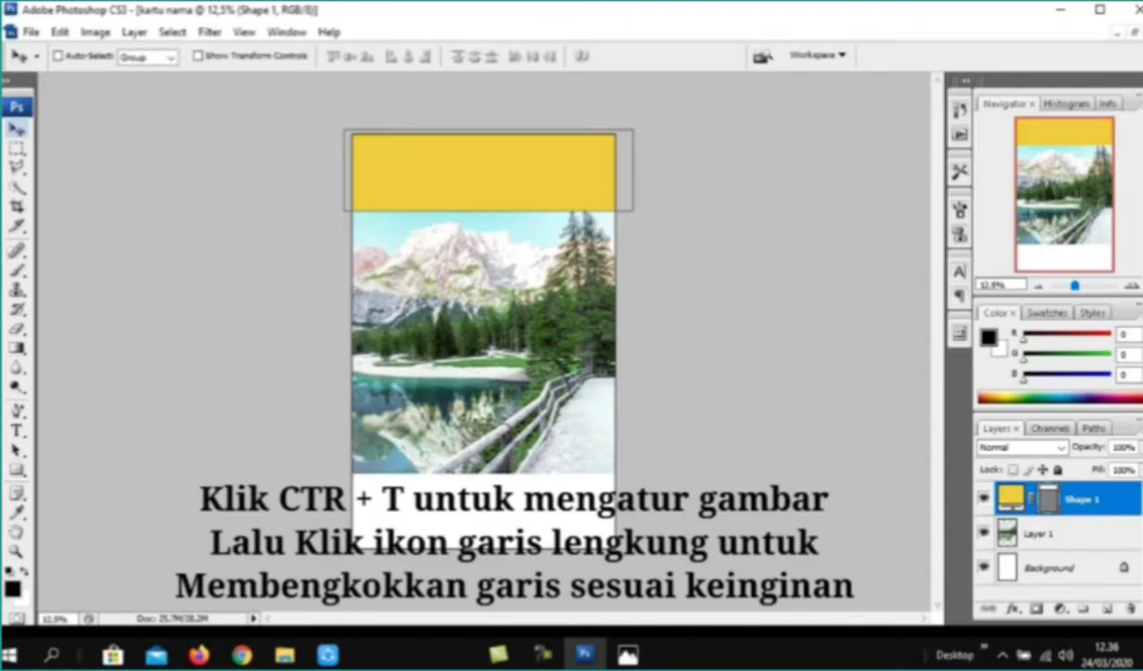
Step: Warp the yellow band's lower edge into a curve and duplicate it as Shape 1 copy
{"action": "key", "text": "ctrl+t"}
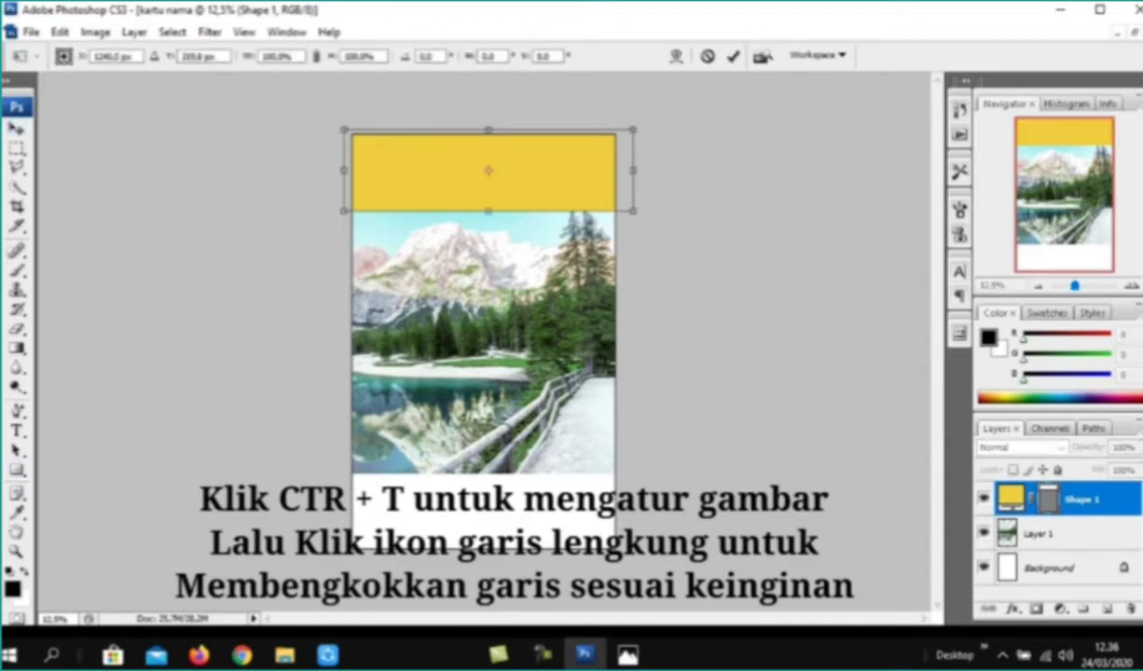
{"action": "left_click", "coordinate": [675, 56]}
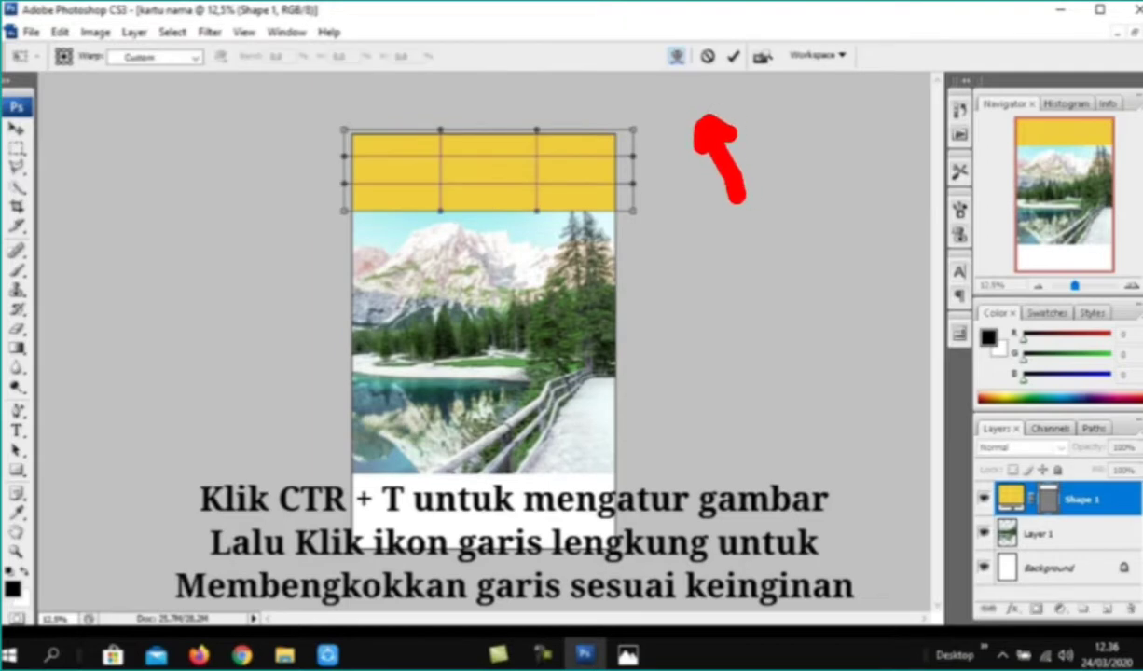
{"action": "left_click_drag", "start_coordinate": [503, 158], "coordinate": [562, 103]}
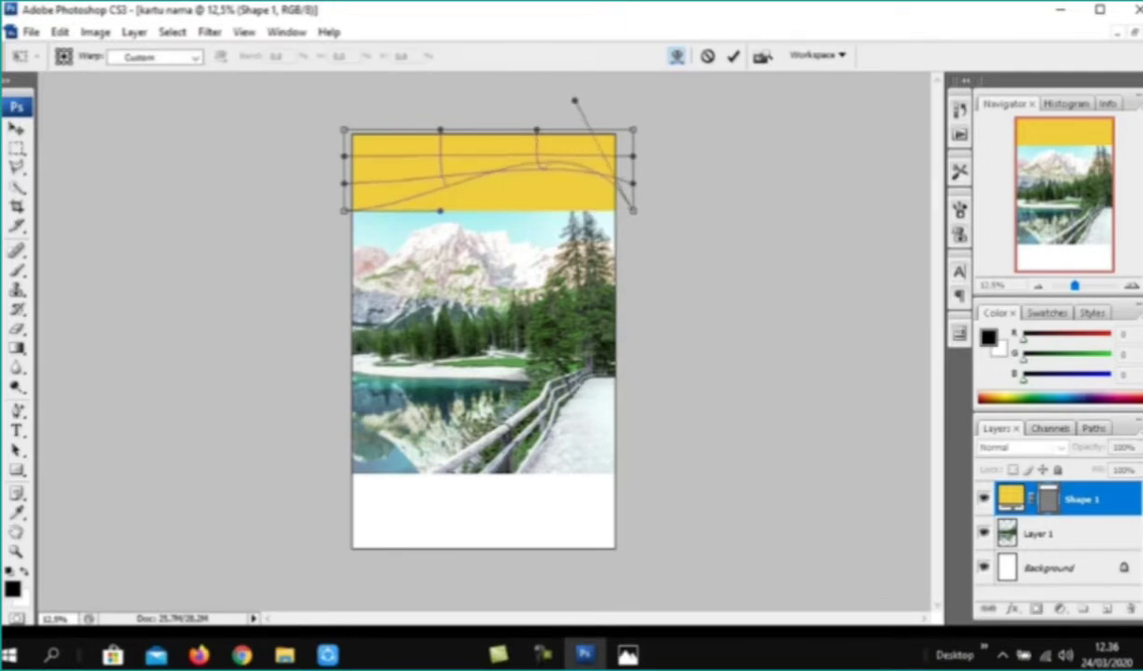
{"action": "mouse_move", "coordinate": [562, 102]}
{"action": "left_mouse_down"}
{"action": "mouse_move", "coordinate": [613, 103]}
{"action": "mouse_move", "coordinate": [623, 89]}
{"action": "left_mouse_up"}
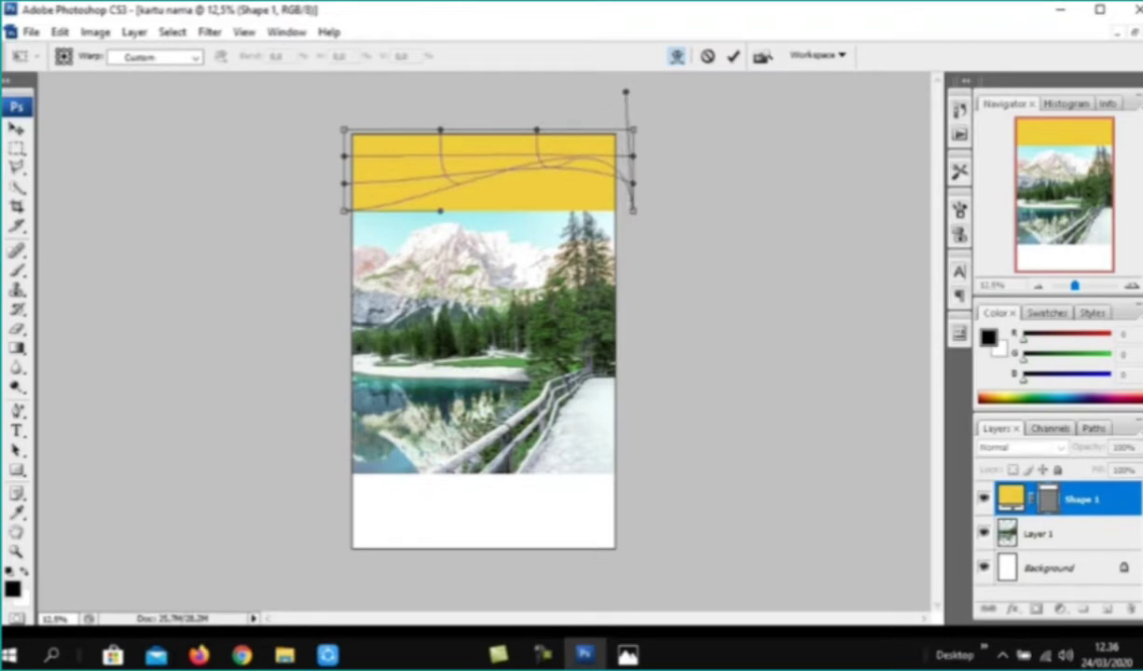
{"action": "key", "text": "Return"}
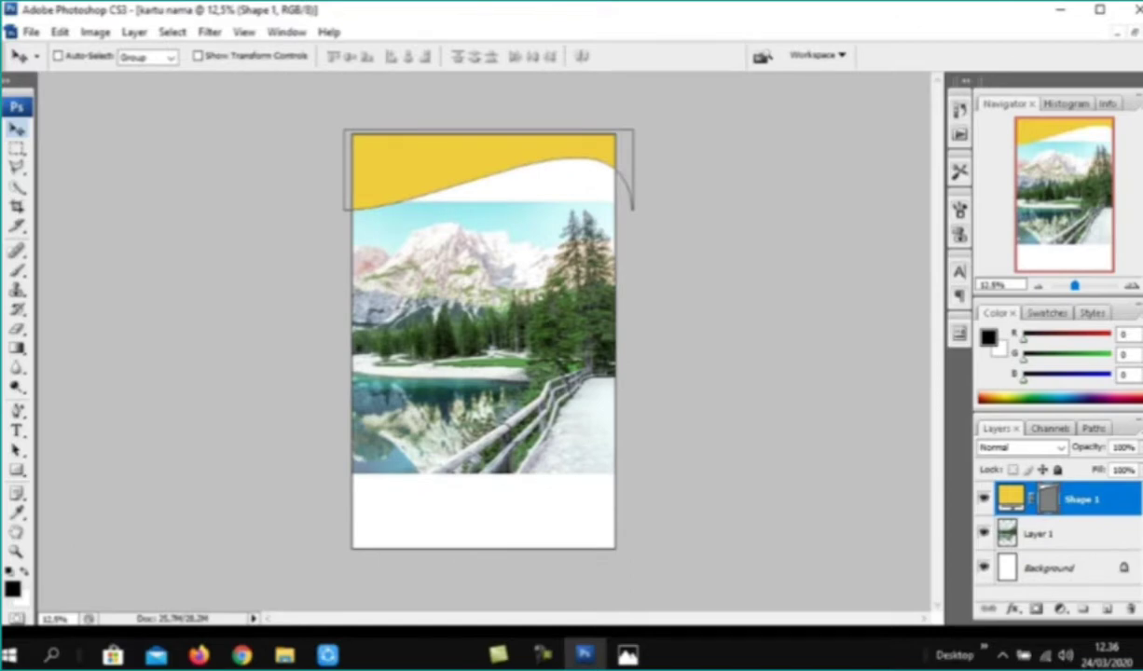
{"action": "mouse_move", "coordinate": [1072, 499]}
{"action": "left_mouse_down"}
{"action": "mouse_move", "coordinate": [1072, 584]}
{"action": "mouse_move", "coordinate": [1107, 609]}
{"action": "left_mouse_up"}
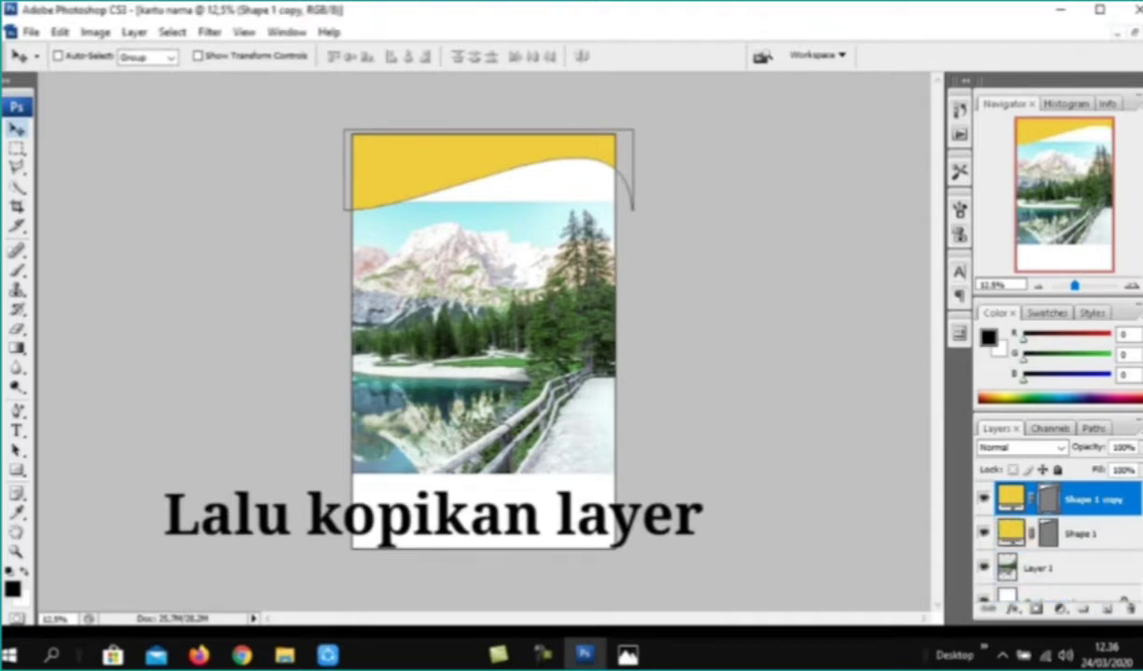
Step: Flip Shape 1 copy upside down and move it to the bottom of the card
{"action": "key", "text": "ctrl+t"}
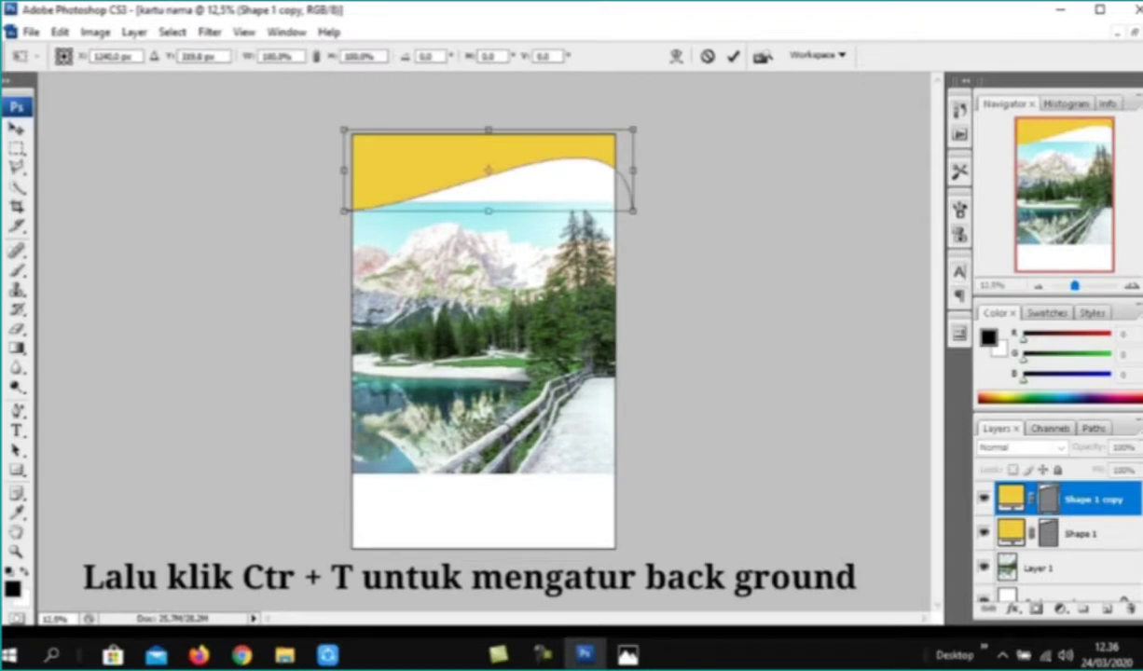
{"action": "left_click_drag", "start_coordinate": [488, 130], "coordinate": [489, 288]}
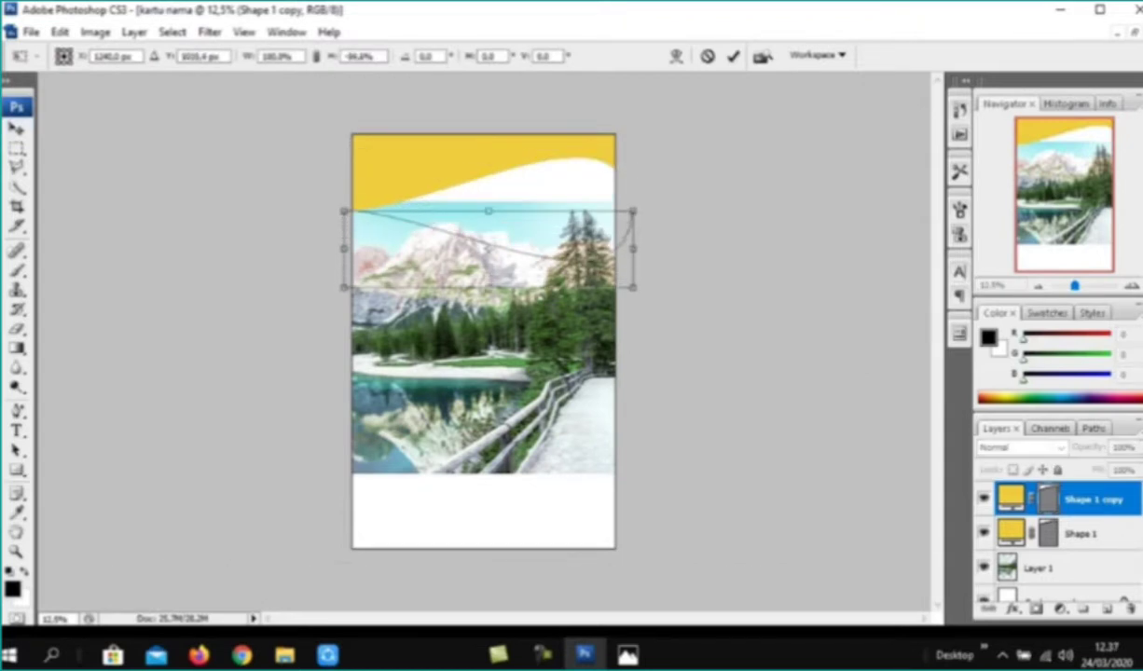
{"action": "left_click_drag", "start_coordinate": [488, 249], "coordinate": [496, 509]}
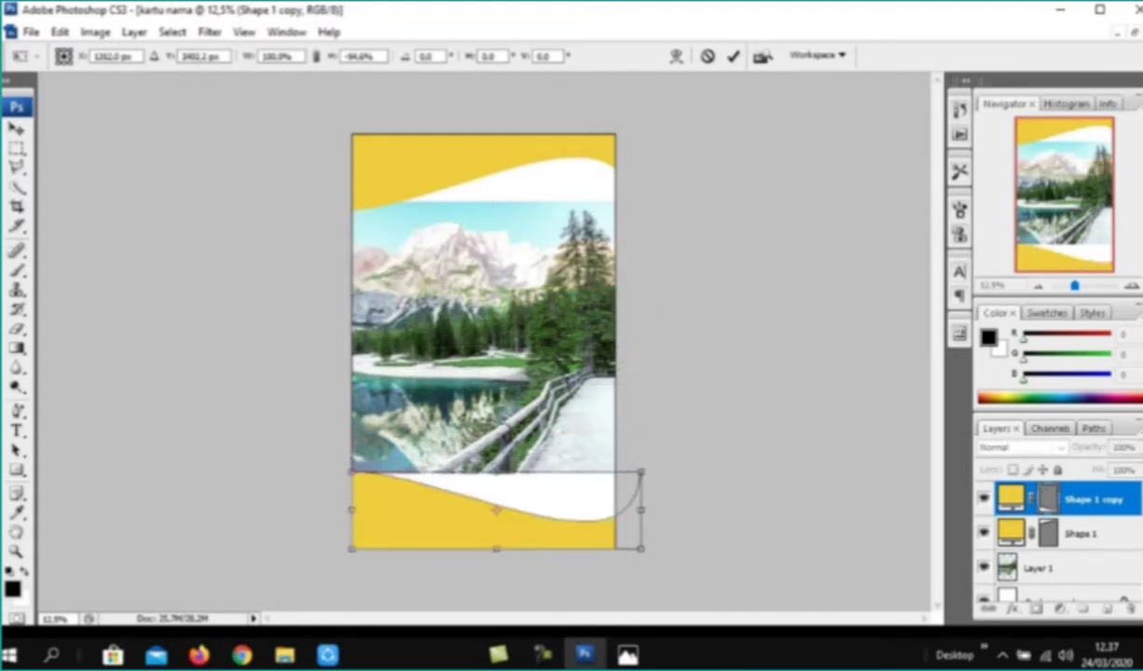
{"action": "key", "text": "Return"}
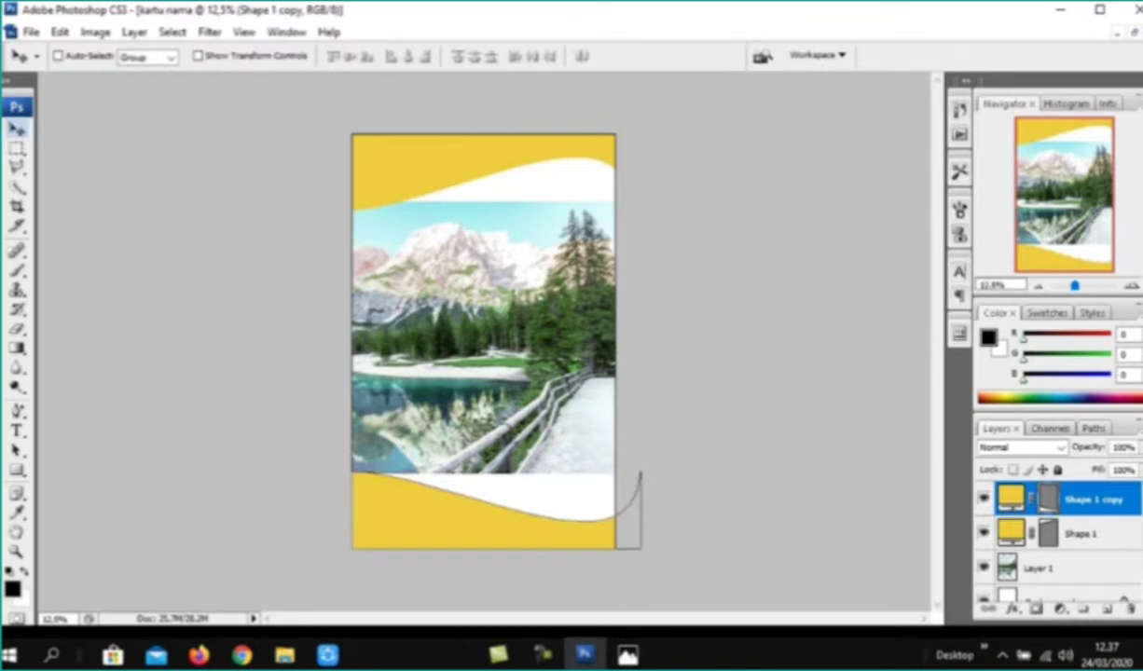
{"action": "key", "text": "alt+bracketleft"}
{"action": "key", "text": "alt+bracketleft"}
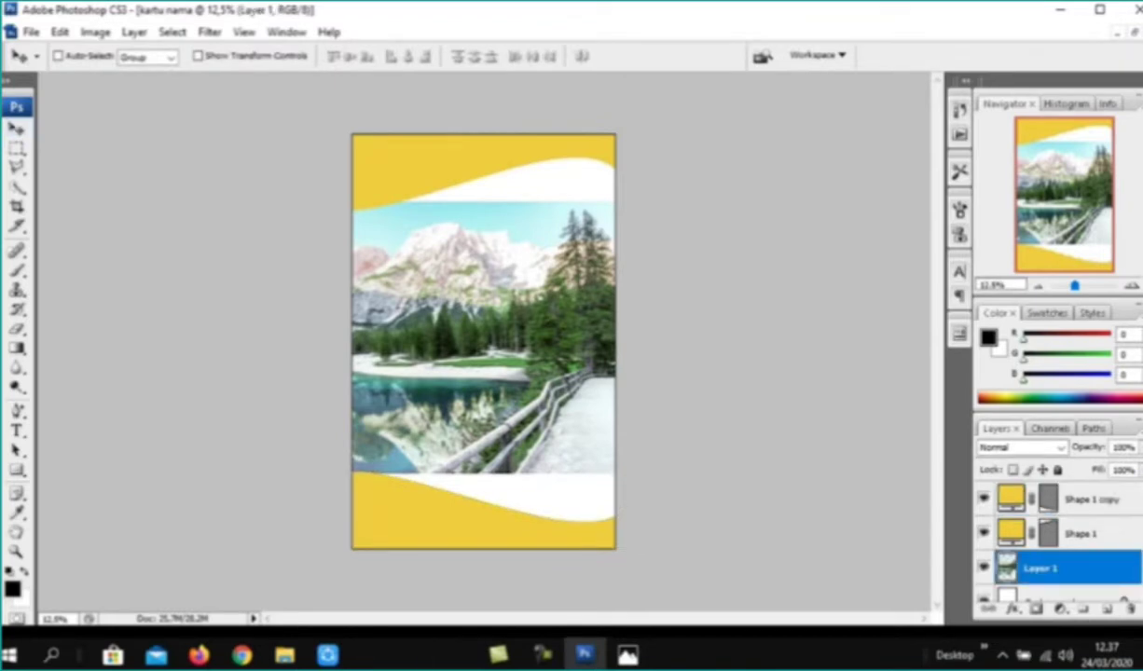
Step: Stretch the landscape photo vertically between the yellow bands and fade it to a pale backdrop
{"action": "key", "text": "ctrl+t"}
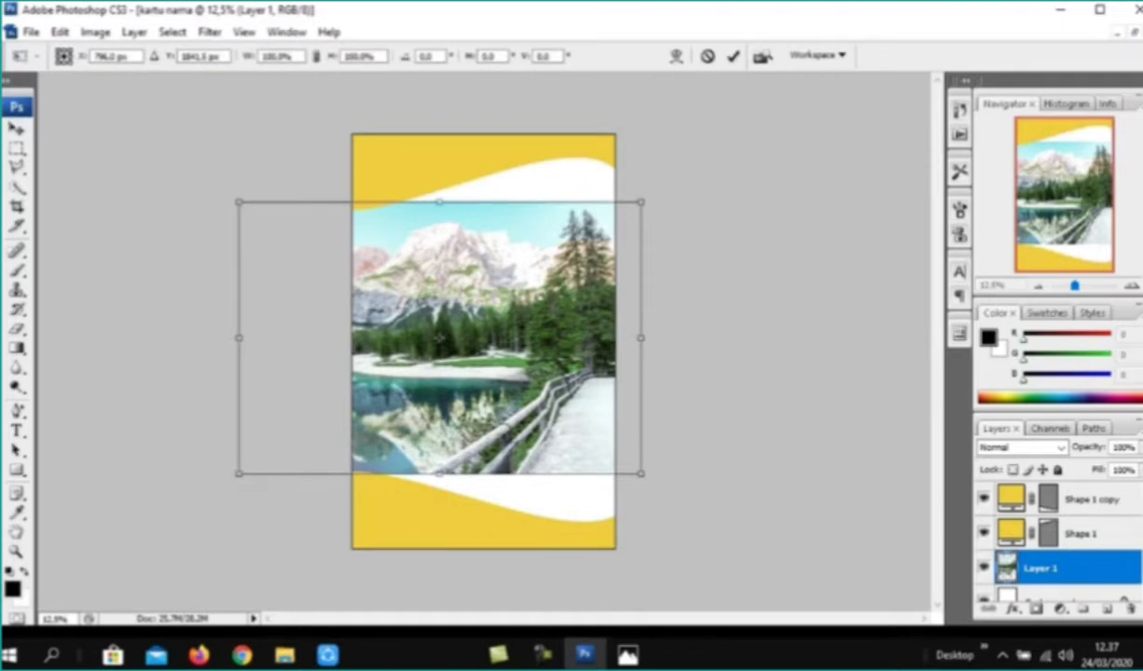
{"action": "left_click_drag", "start_coordinate": [439, 201], "coordinate": [439, 150]}
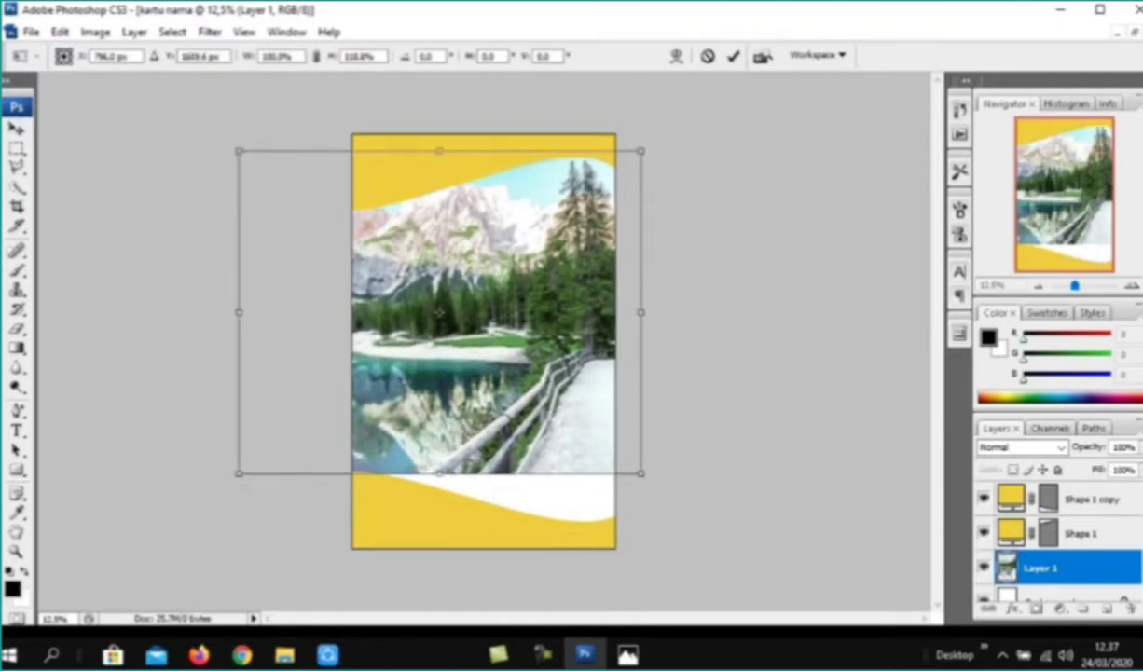
{"action": "left_click_drag", "start_coordinate": [439, 474], "coordinate": [439, 533]}
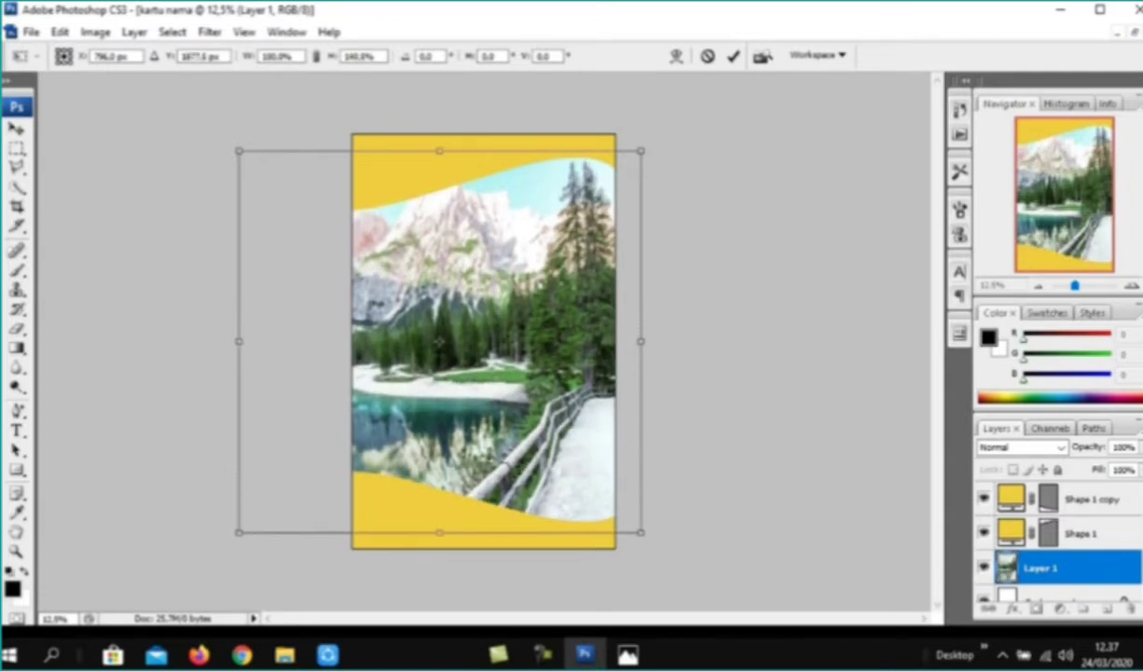
{"action": "key", "text": "Return"}
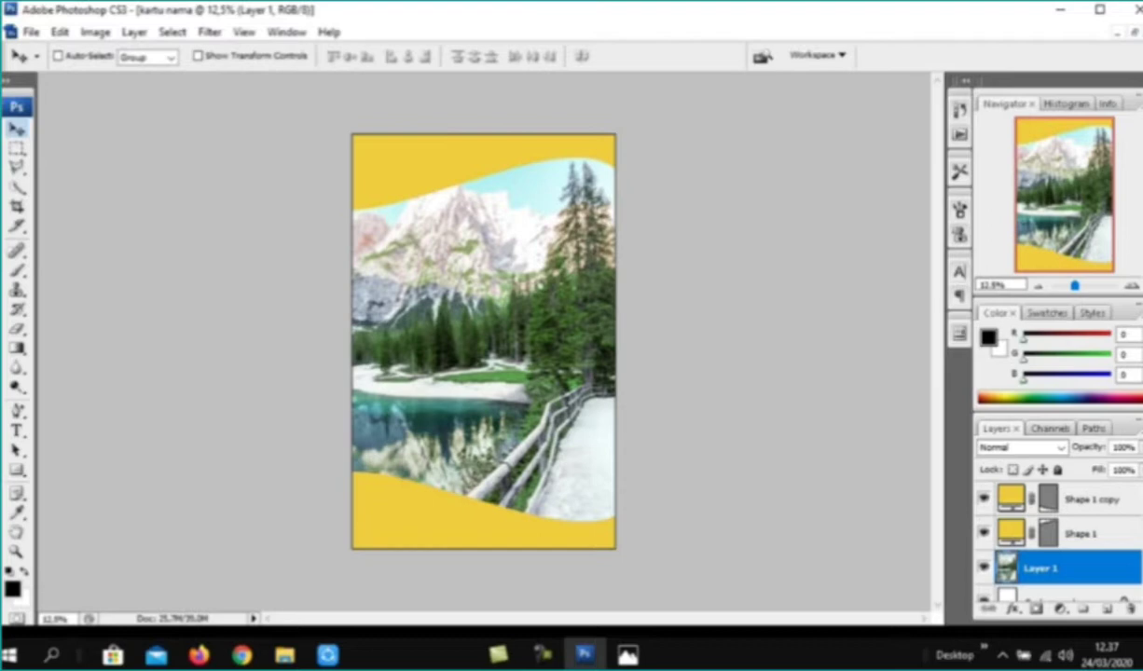
{"action": "key", "text": "shift+1"}
Step: Raise the landscape layer's fill step by step up to 80%
{"action": "key", "text": "shift+2"}
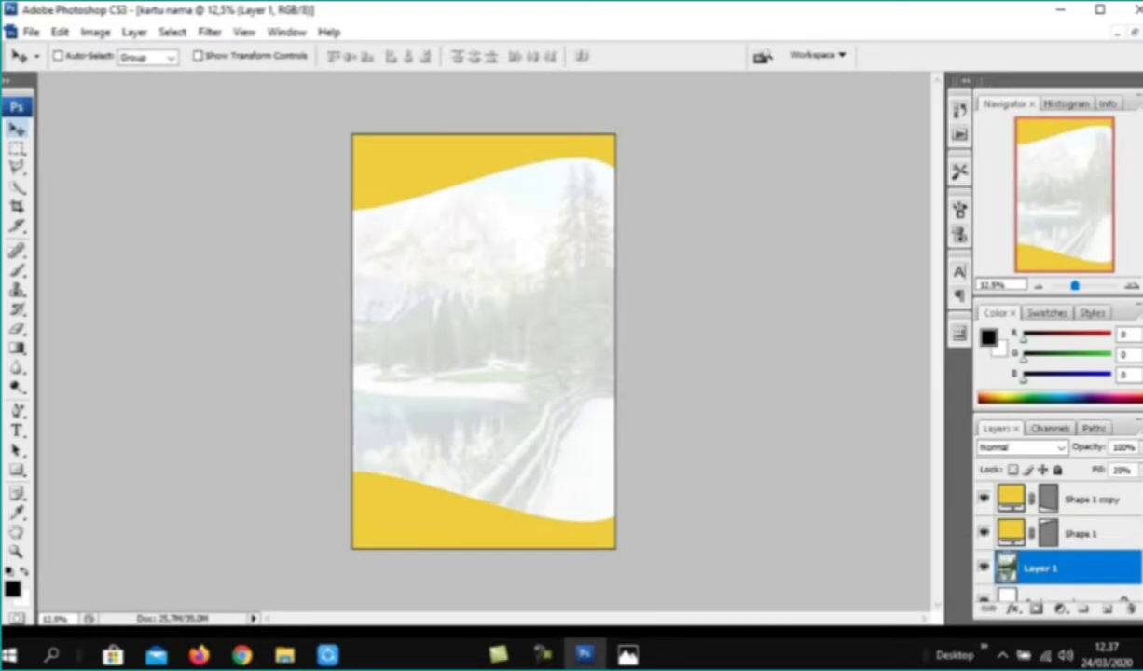
{"action": "key", "text": "shift+3"}
{"action": "key", "text": "shift+4"}
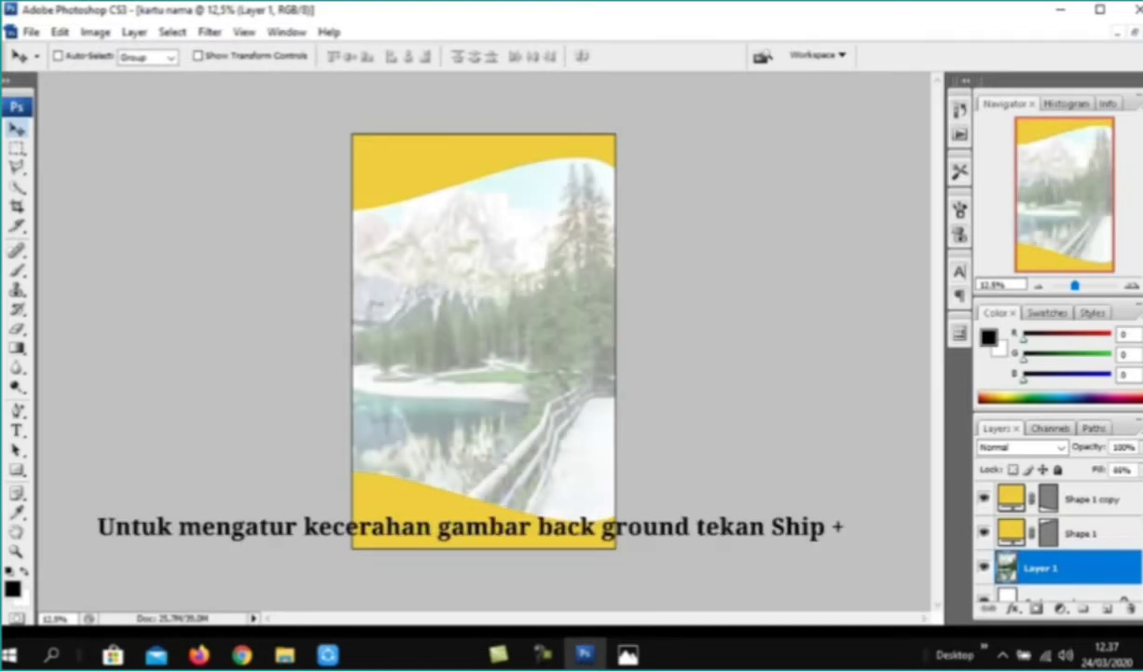
{"action": "key", "text": "shift+5"}
{"action": "key", "text": "shift+6"}
{"action": "key", "text": "shift+7"}
{"action": "key", "text": "shift+8"}
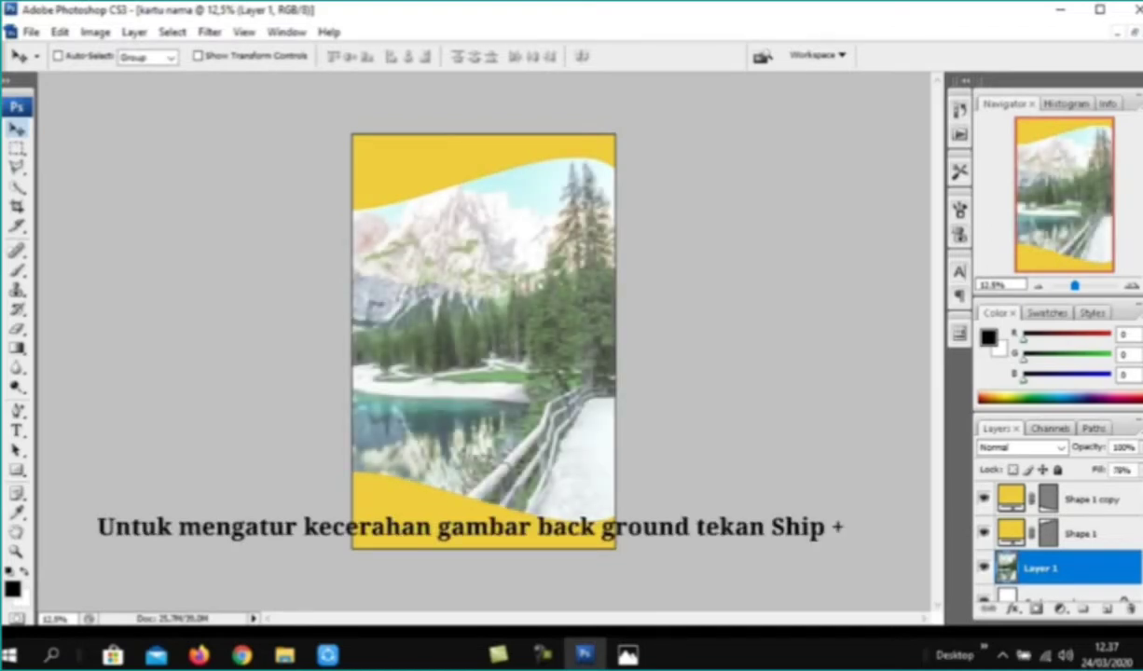
Step: Lower the landscape fill back to about 32%, leaving it pale and washed out
{"action": "key", "text": "shift+6"}
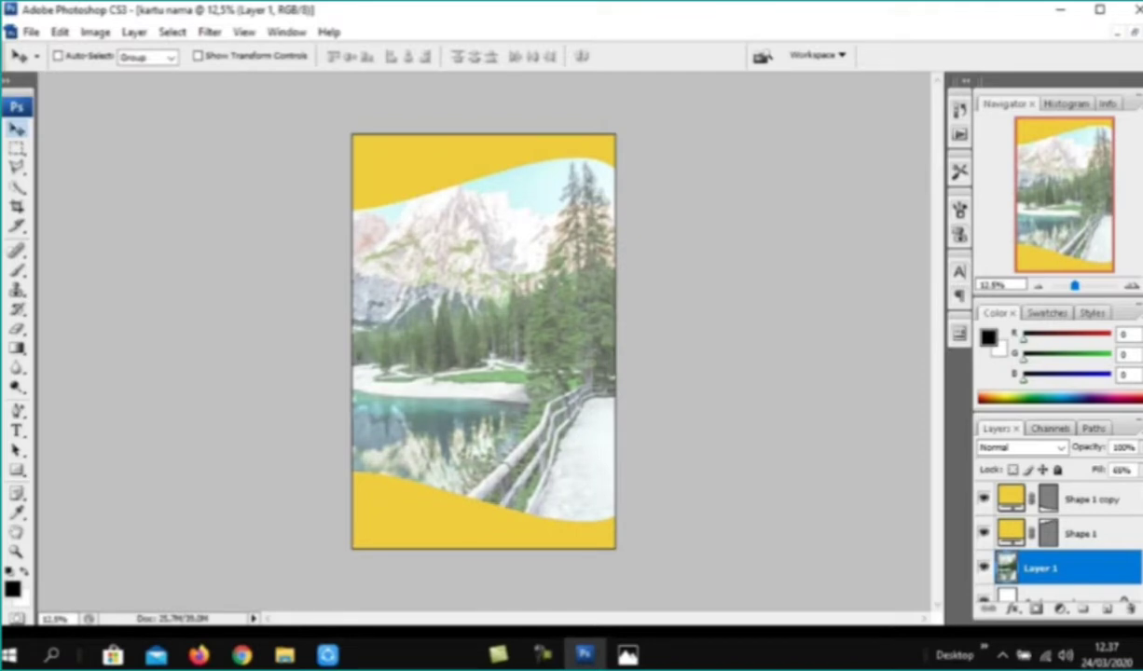
{"action": "key", "text": "shift+6"}
{"action": "key", "text": "shift+3"}
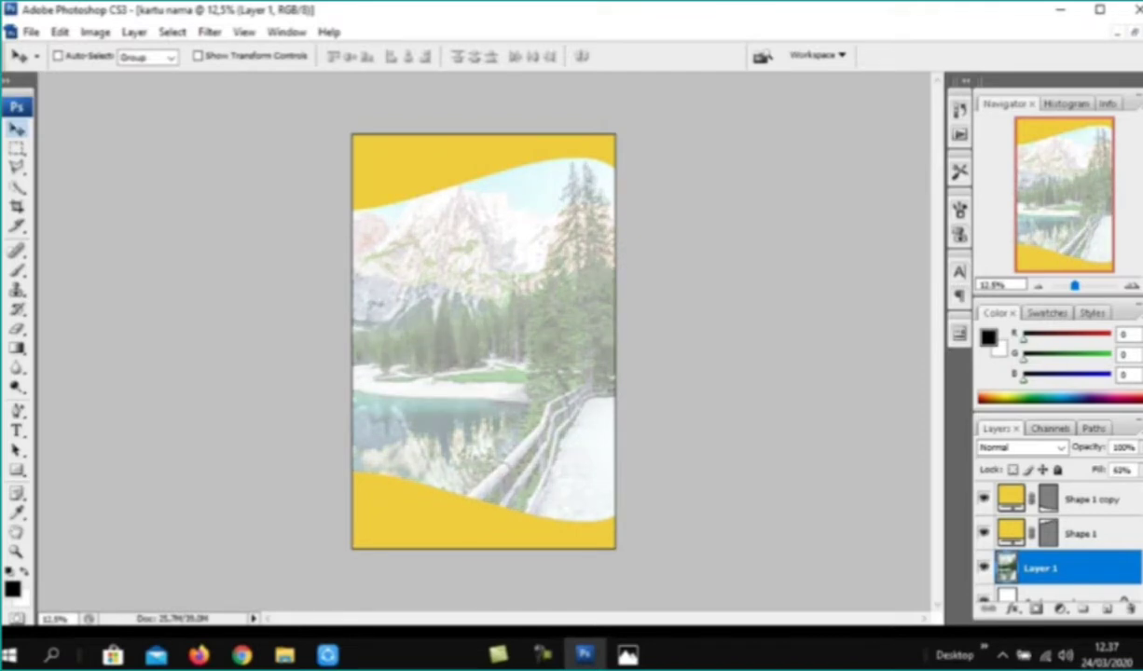
{"action": "key", "text": "shift+3"}
{"action": "key", "text": "shift+2"}
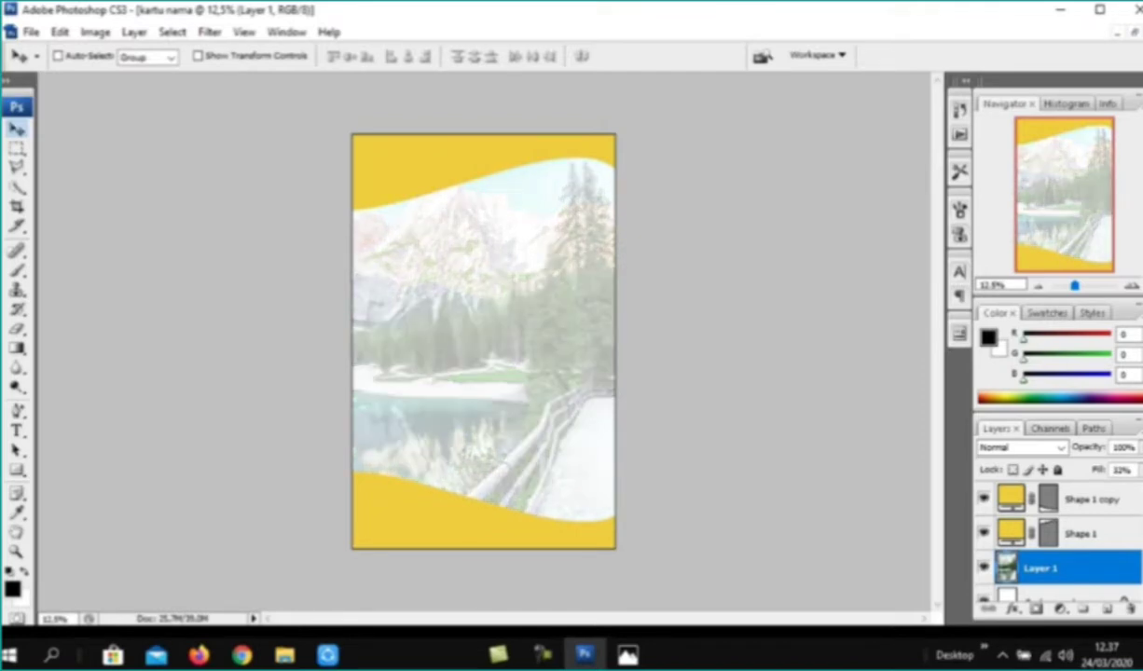
{"action": "left_click", "coordinate": [30, 32]}
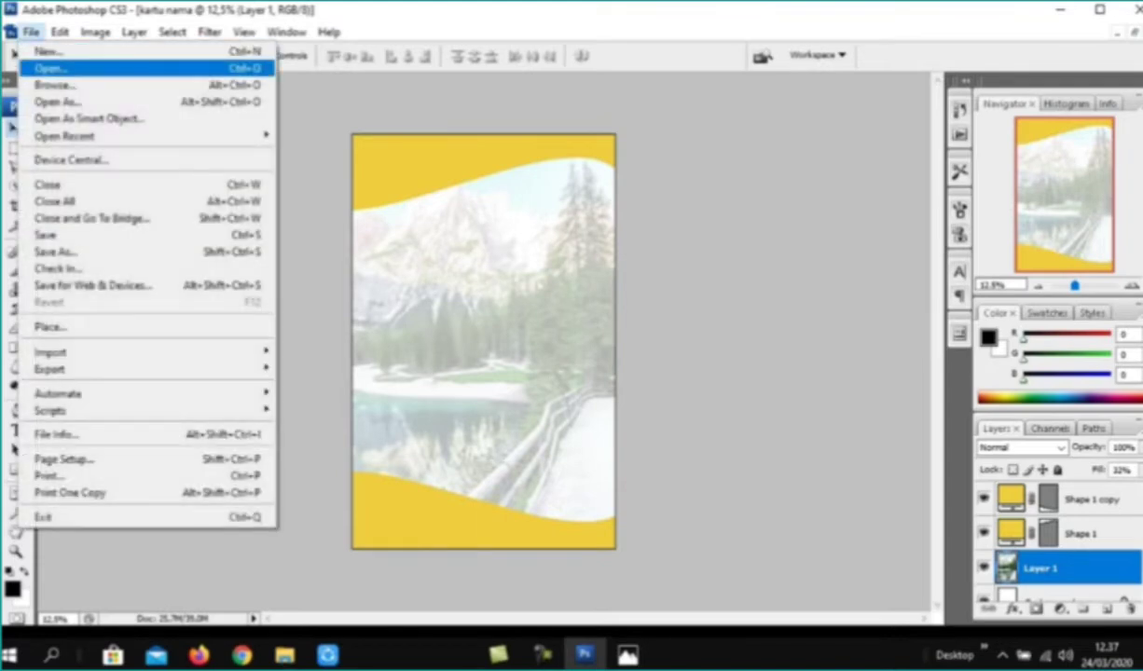
Step: Open akus.png from the GAMBAR ICON folder
{"action": "left_click", "coordinate": [50, 68]}
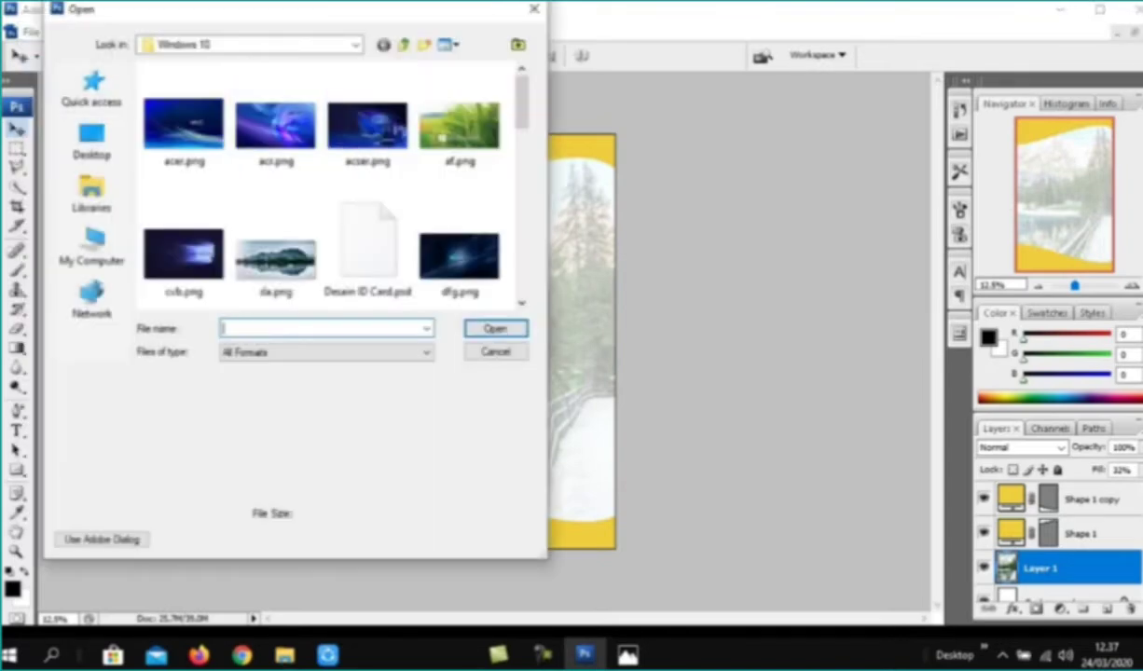
{"action": "scroll", "coordinate": [326, 187], "scroll_direction": "down", "scroll_amount": 1}
{"action": "scroll", "coordinate": [326, 186], "scroll_direction": "down", "scroll_amount": 5}
{"action": "scroll", "coordinate": [326, 187], "scroll_direction": "up", "scroll_amount": 2}
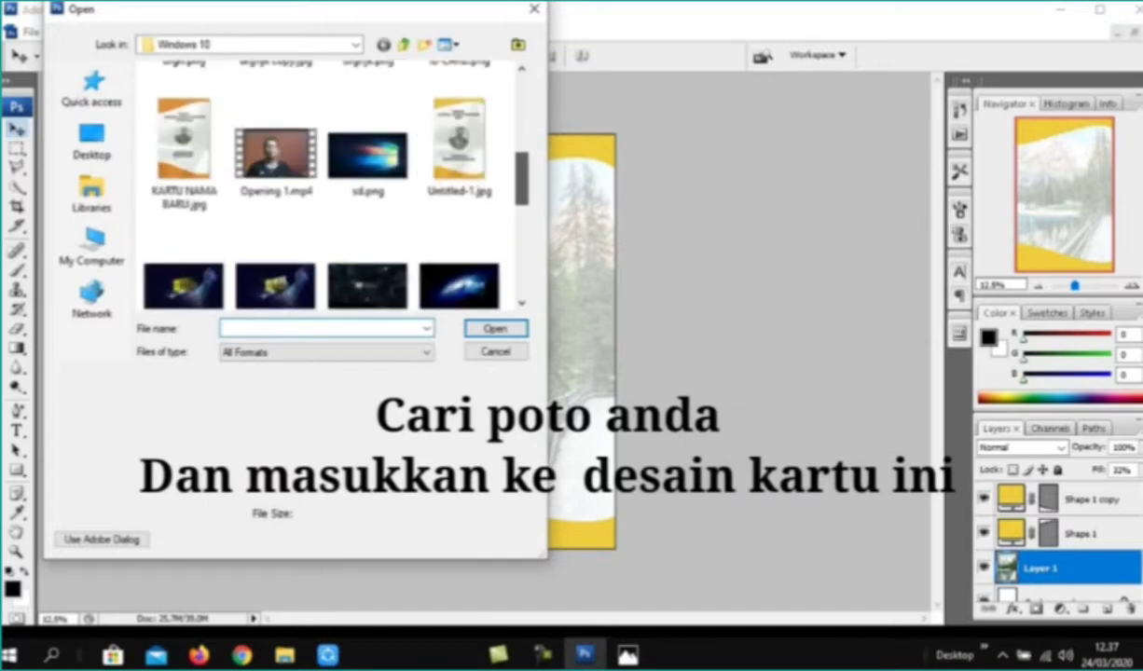
{"action": "scroll", "coordinate": [326, 187], "scroll_direction": "up", "scroll_amount": 1}
{"action": "scroll", "coordinate": [321, 186], "scroll_direction": "up", "scroll_amount": 2}
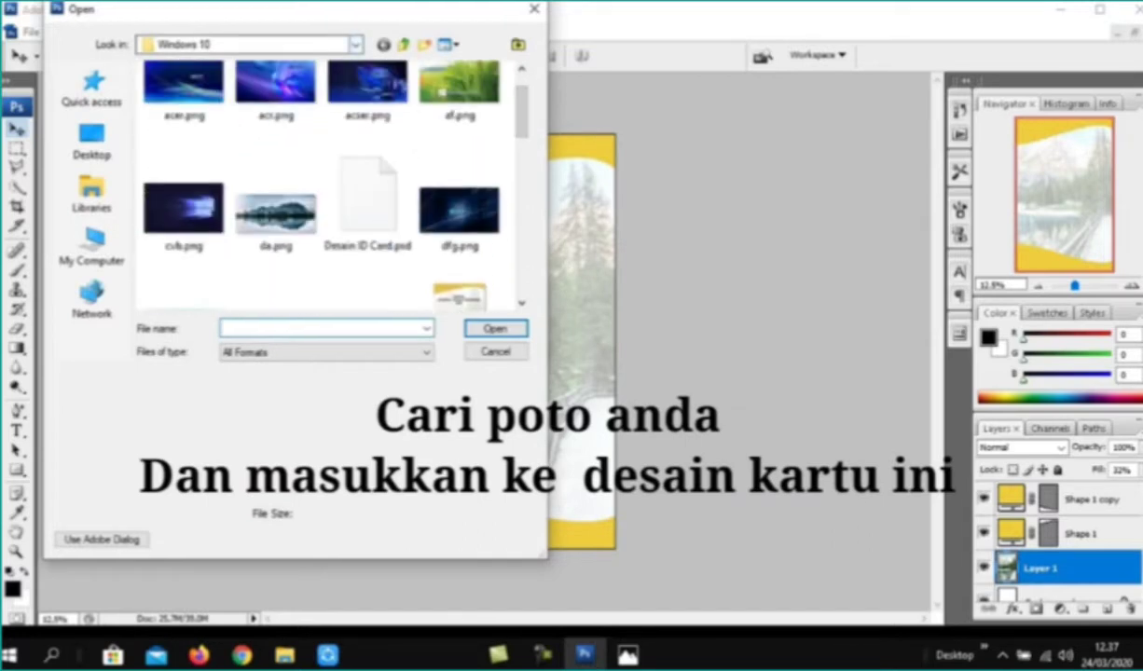
{"action": "left_click", "coordinate": [355, 44]}
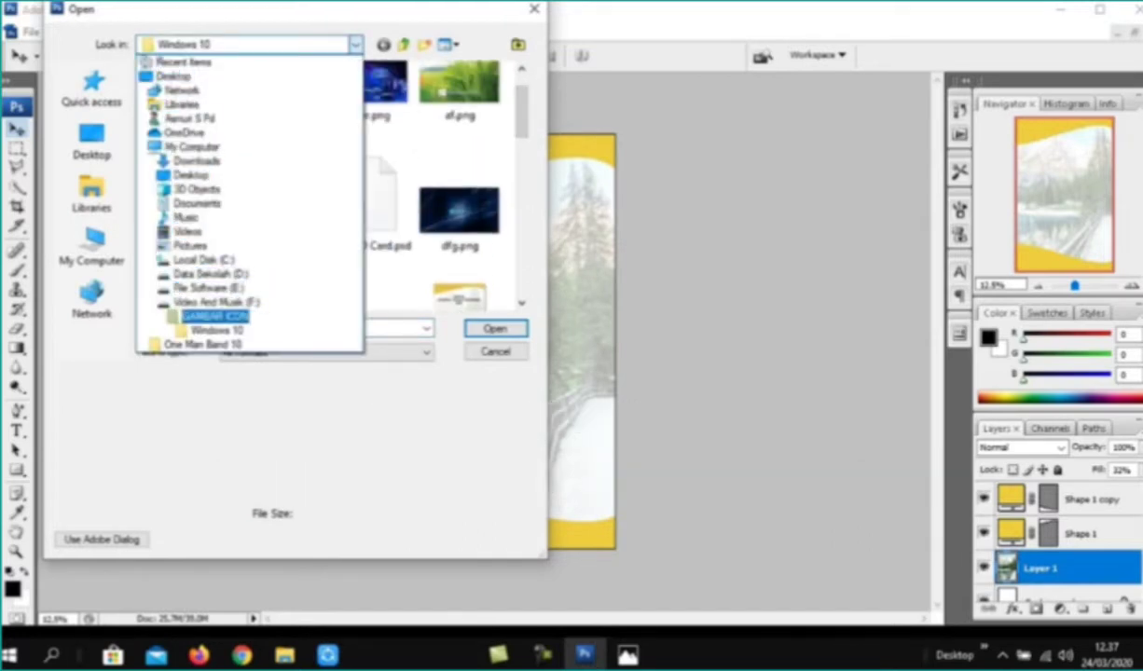
{"action": "left_click", "coordinate": [186, 305]}
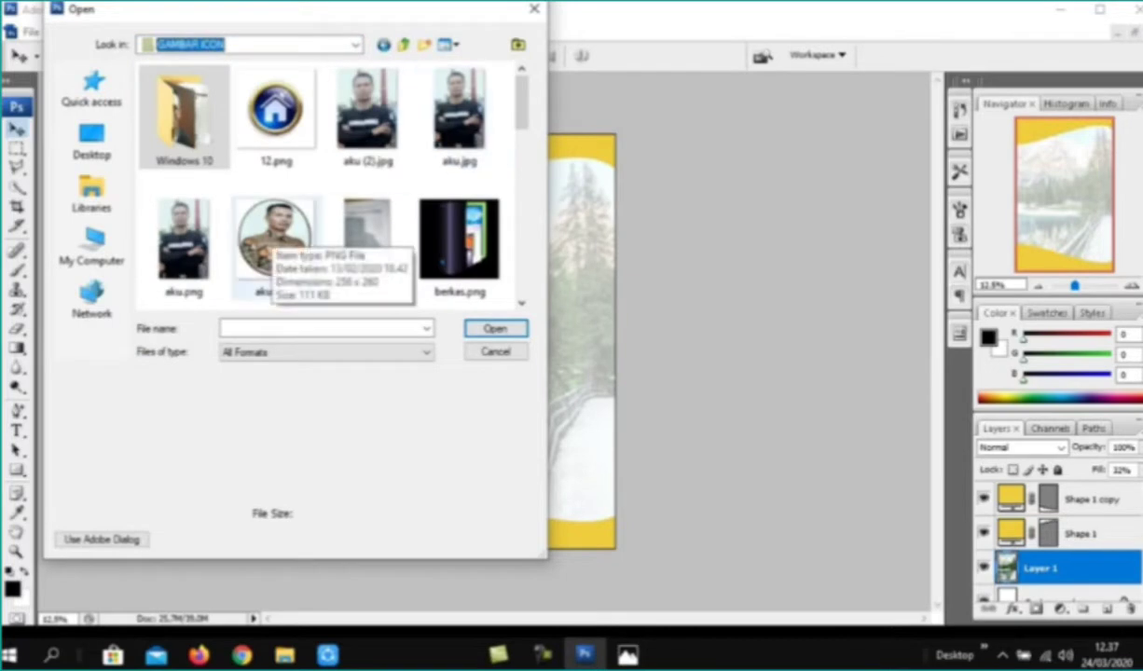
{"action": "left_click", "coordinate": [270, 238]}
{"action": "left_click", "coordinate": [495, 328]}
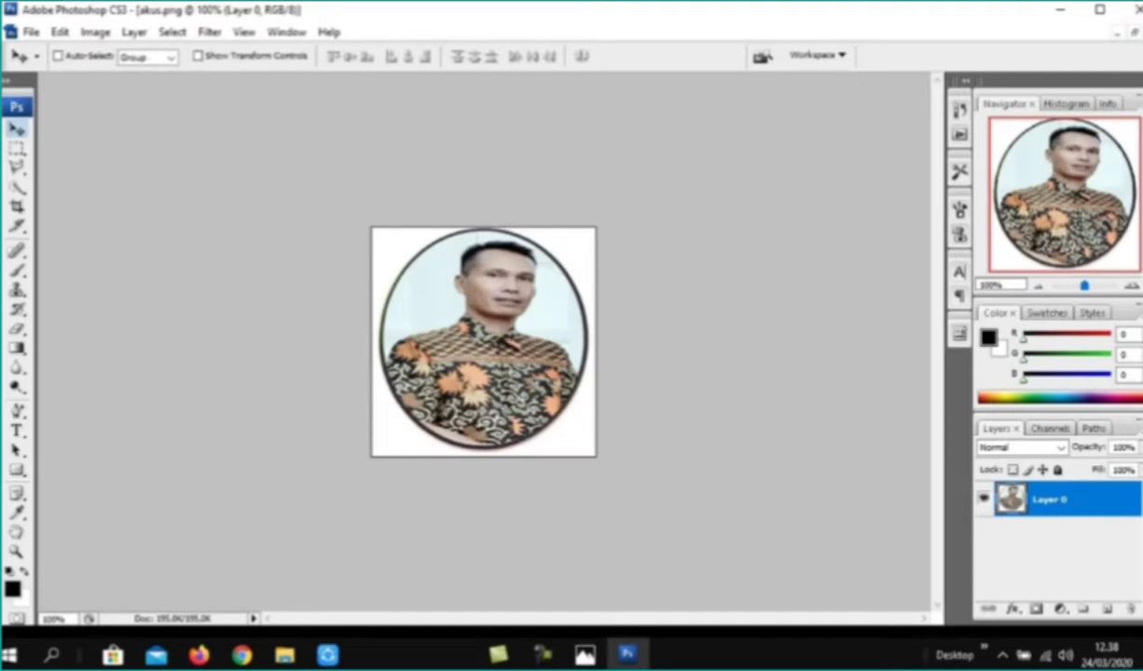
Step: Drag the oval portrait from akus.png into the kartu nama card, then close akus.png
{"action": "left_click", "coordinate": [1135, 32]}
{"action": "left_click_drag", "start_coordinate": [168, 127], "coordinate": [722, 158]}
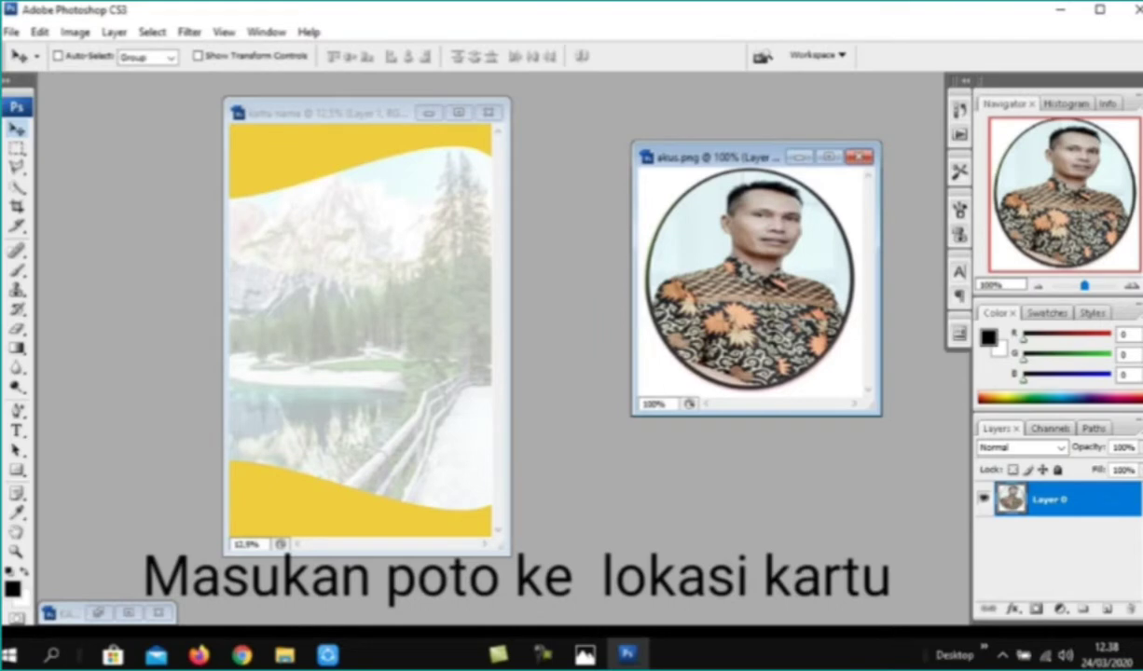
{"action": "left_click_drag", "start_coordinate": [746, 280], "coordinate": [348, 266]}
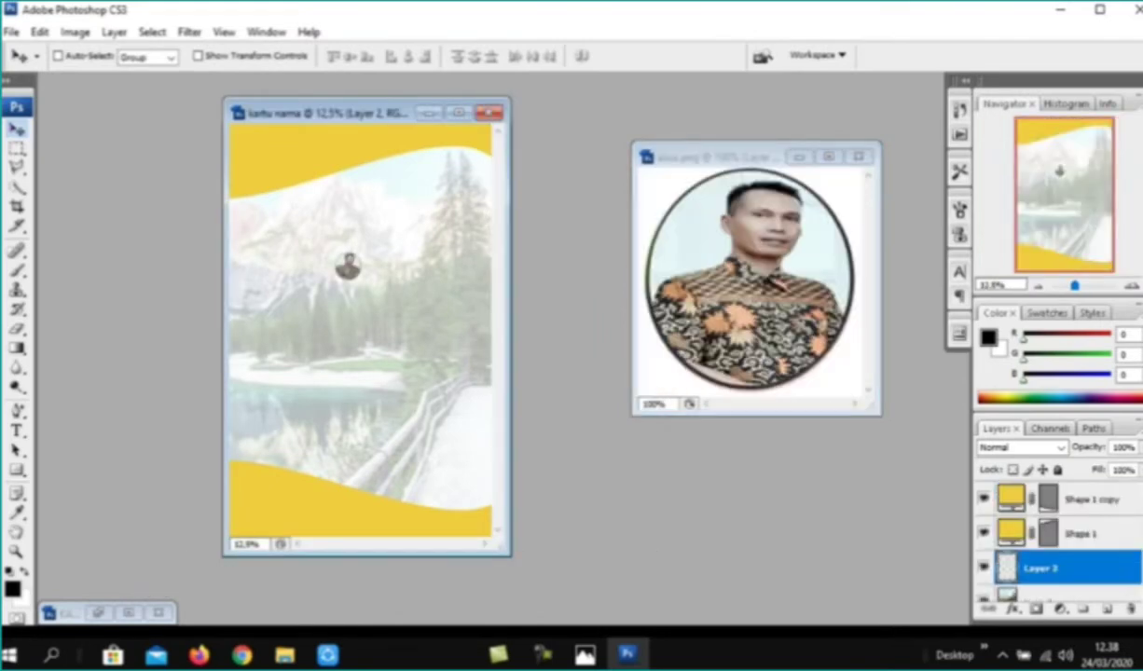
{"action": "left_click", "coordinate": [858, 157]}
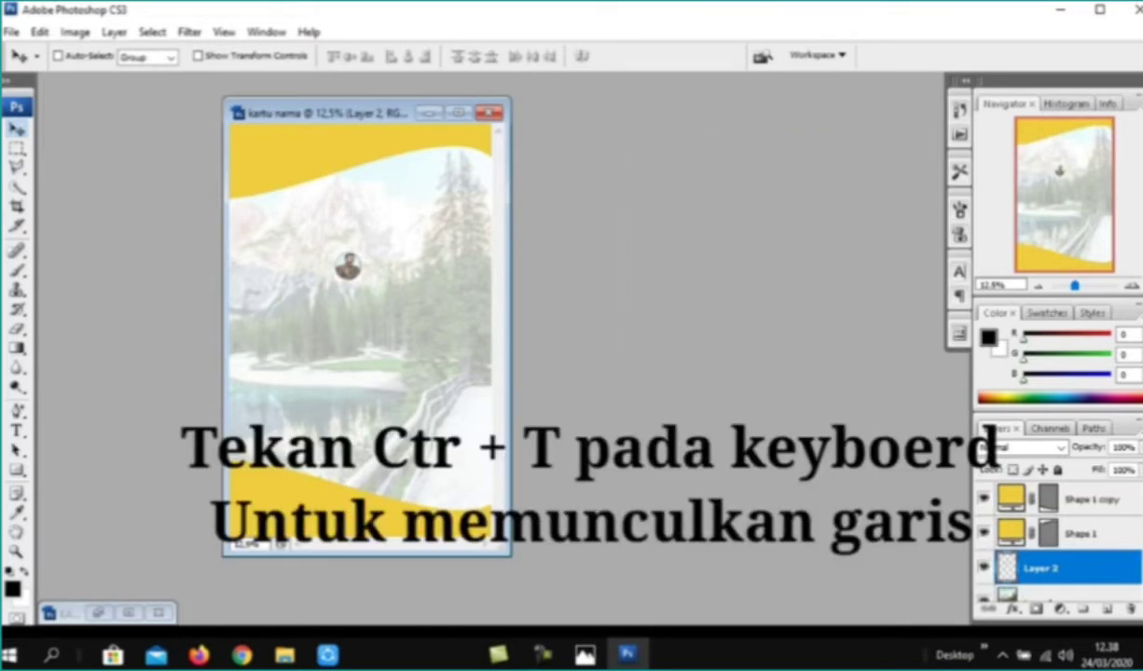
Step: Enlarge the portrait to about 250% and position it in the card's upper middle
{"action": "key", "text": "ctrl+t"}
{"action": "left_click_drag", "start_coordinate": [364, 280], "coordinate": [403, 329]}
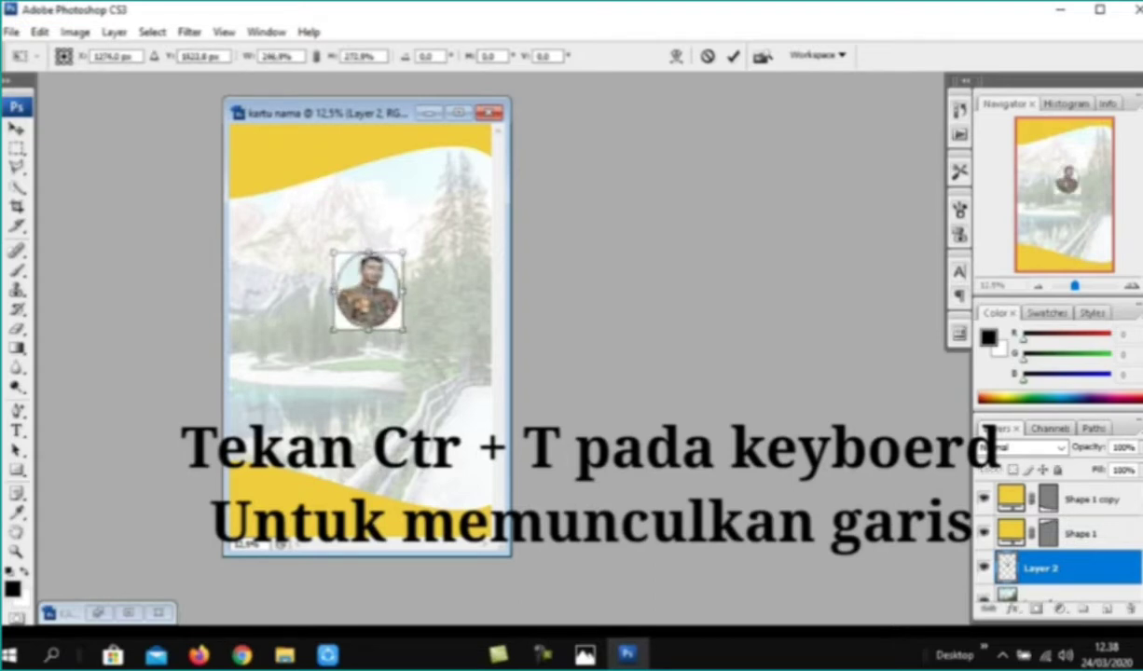
{"action": "key", "text": "Return"}
{"action": "key", "text": "shift+Left"}
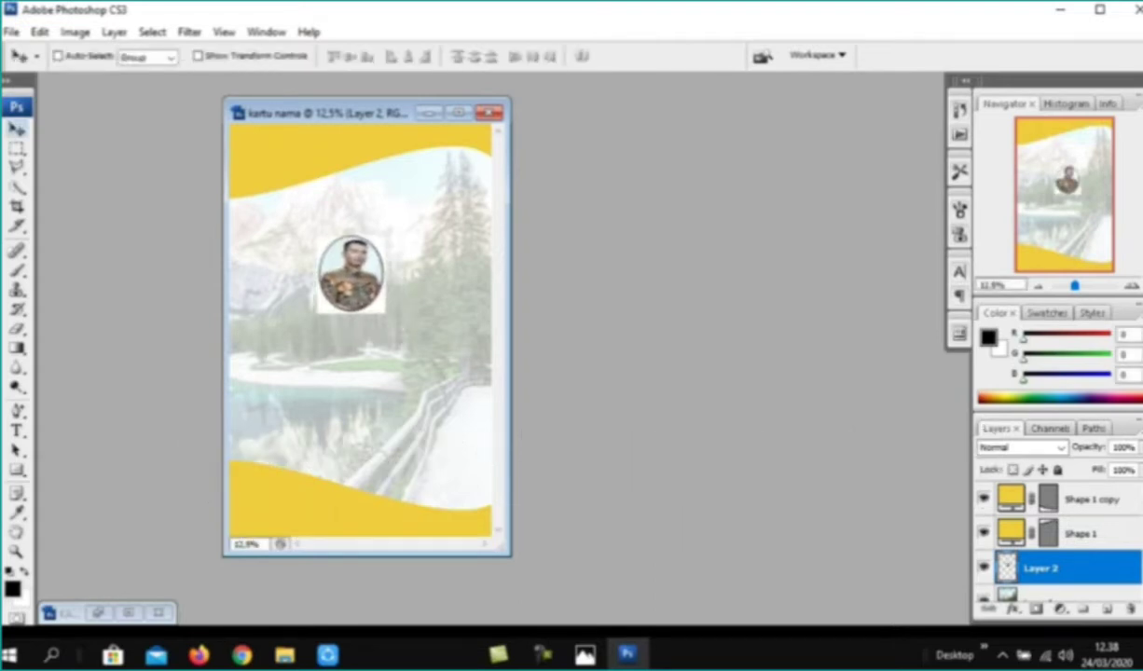
{"action": "key", "text": "shift+Left"}
{"action": "key", "text": "shift+Left"}
{"action": "left_click_drag", "start_coordinate": [364, 290], "coordinate": [365, 277]}
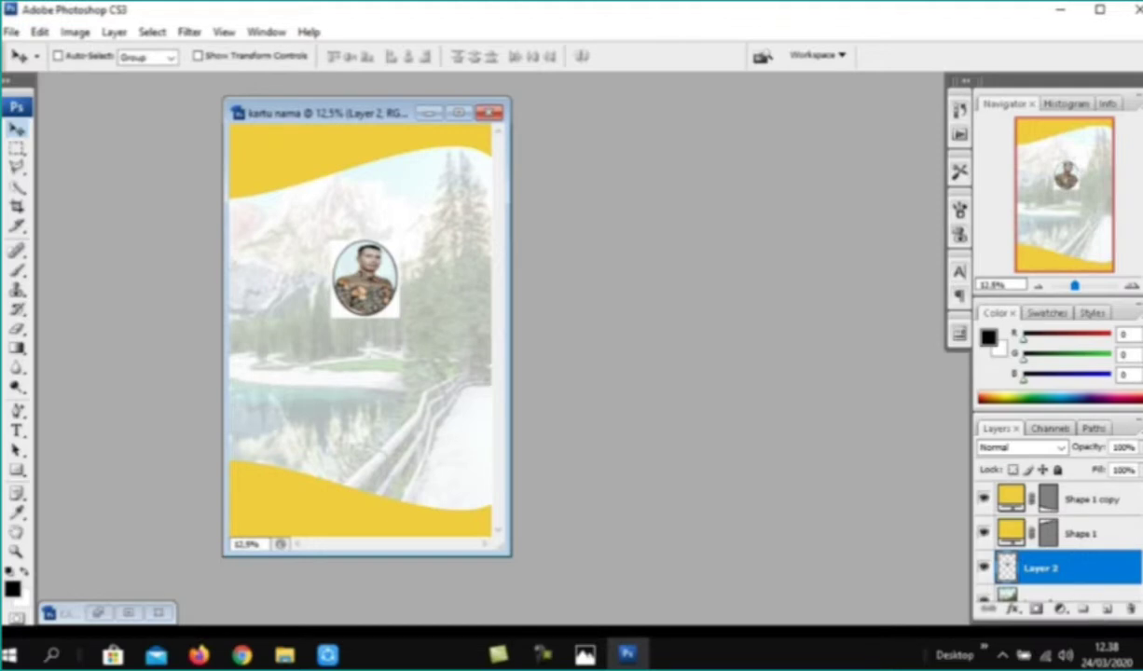
Step: Raise the landscape layer fill to about 60% and nudge the portrait slightly down
{"action": "key", "text": "alt+bracketleft"}
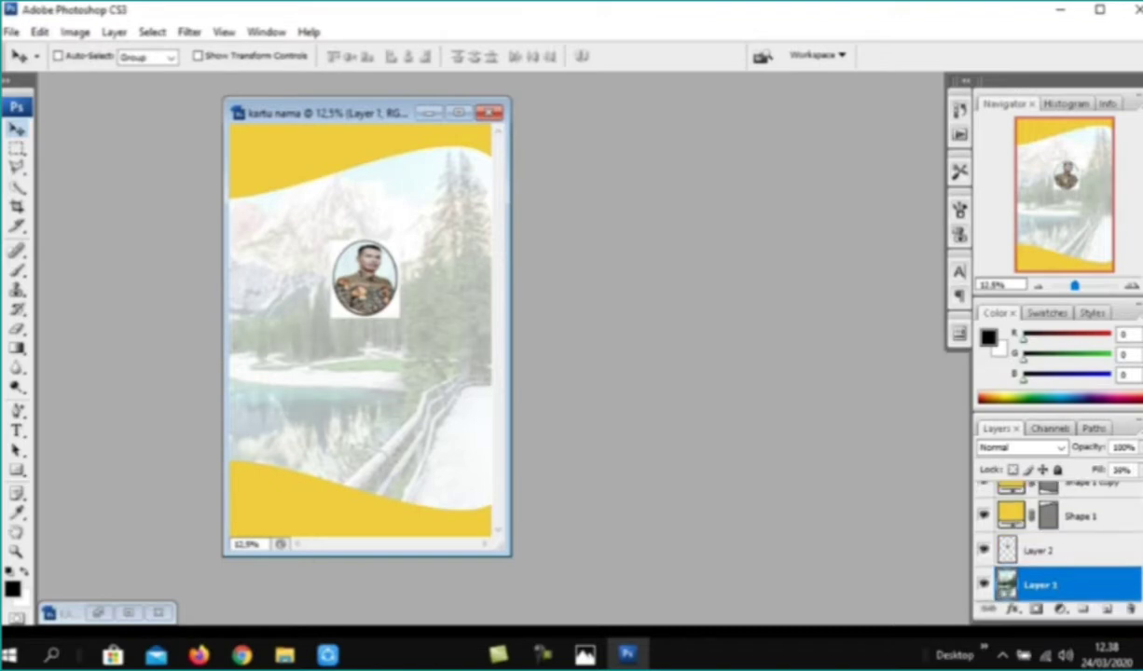
{"action": "key", "text": "shift+6"}
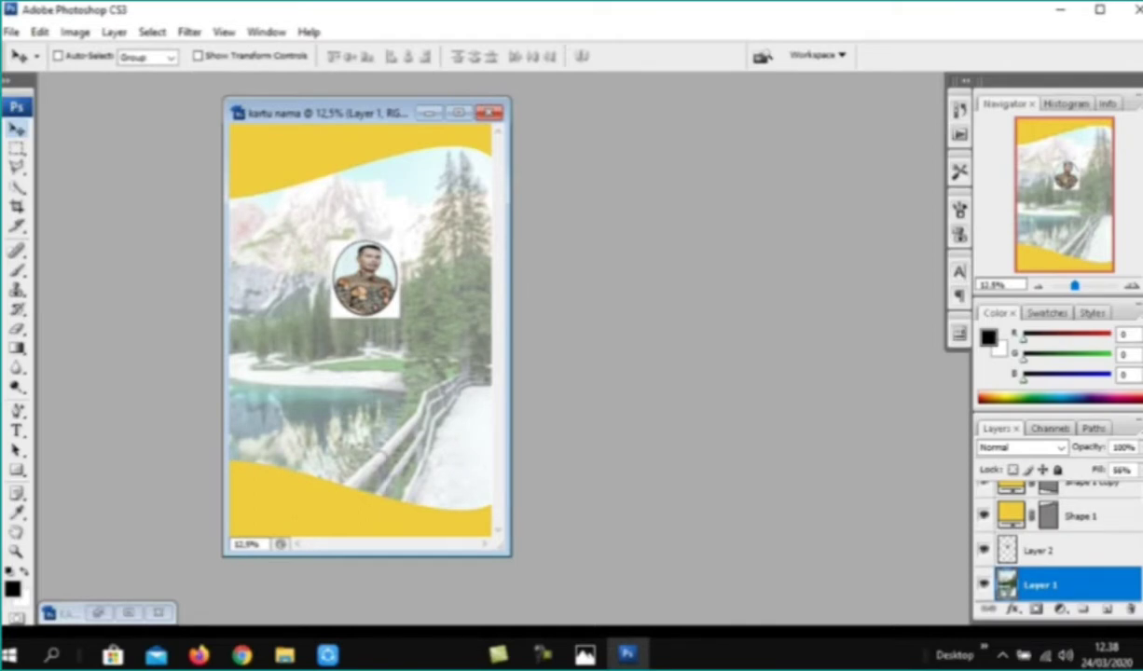
{"action": "key", "text": "alt+bracketright"}
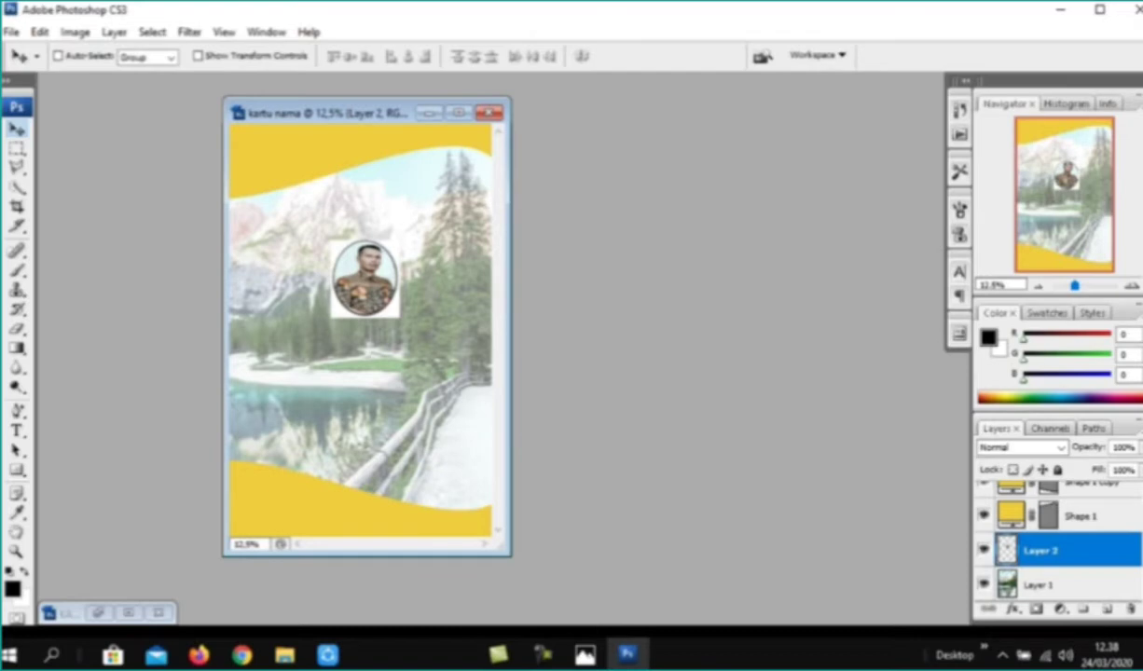
{"action": "key", "text": "shift+Down"}
{"action": "key", "text": "shift+Down"}
{"action": "key", "text": "shift+Down"}
{"action": "key", "text": "shift+Down"}
{"action": "key", "text": "shift+Down"}
{"action": "key", "text": "shift+Down"}
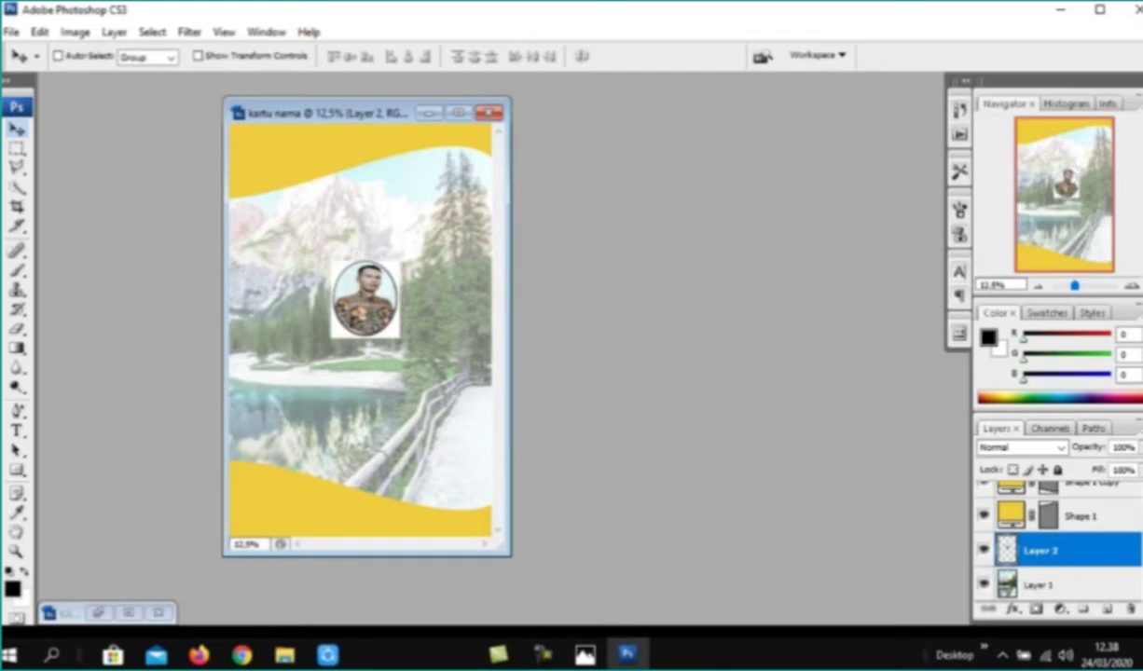
{"action": "left_click", "coordinate": [584, 655]}
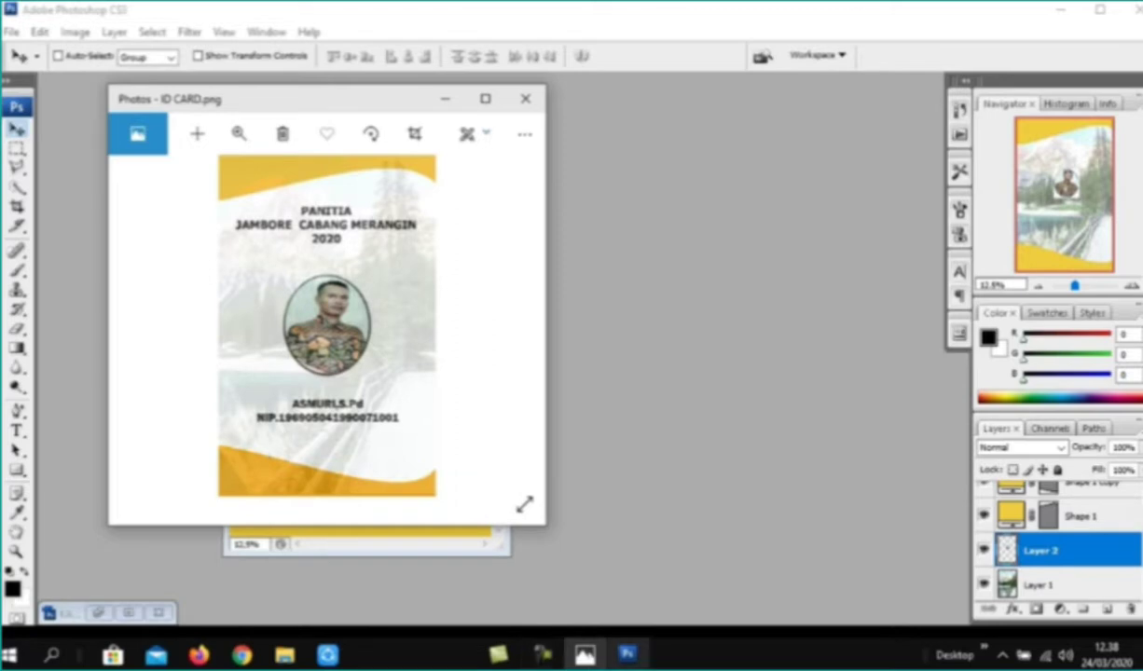
{"action": "left_click", "coordinate": [584, 656]}
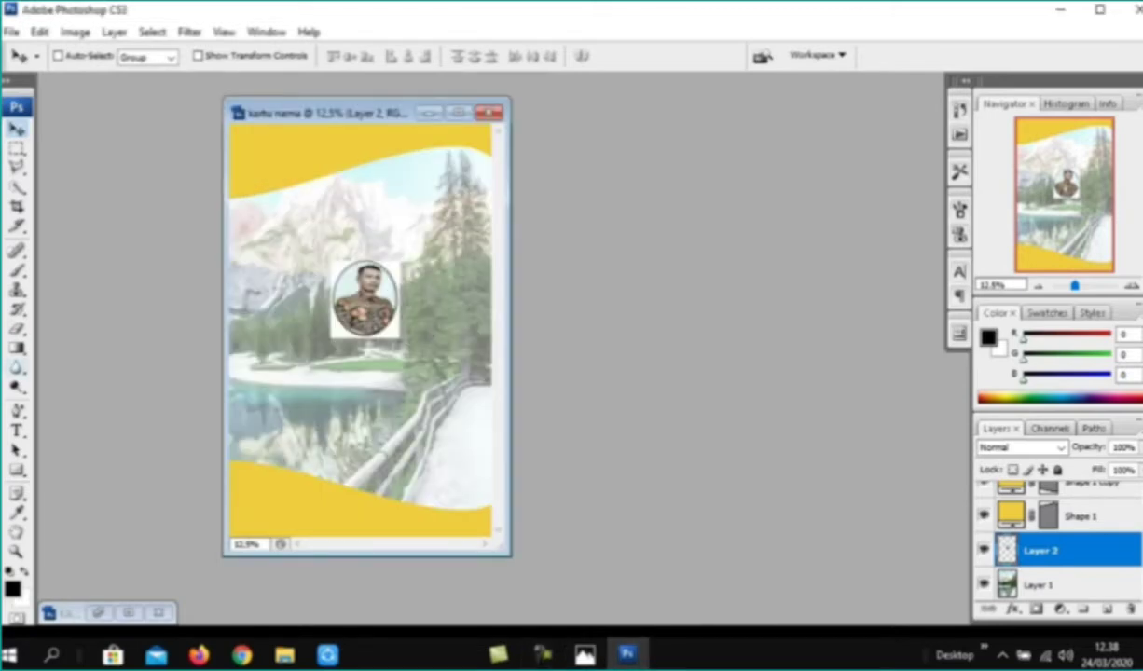
Step: Add the title 'PANITIA / JAMBORE CABANG MERANGIN / TAHUN 2020' and centre it near the top
{"action": "left_click", "coordinate": [17, 431]}
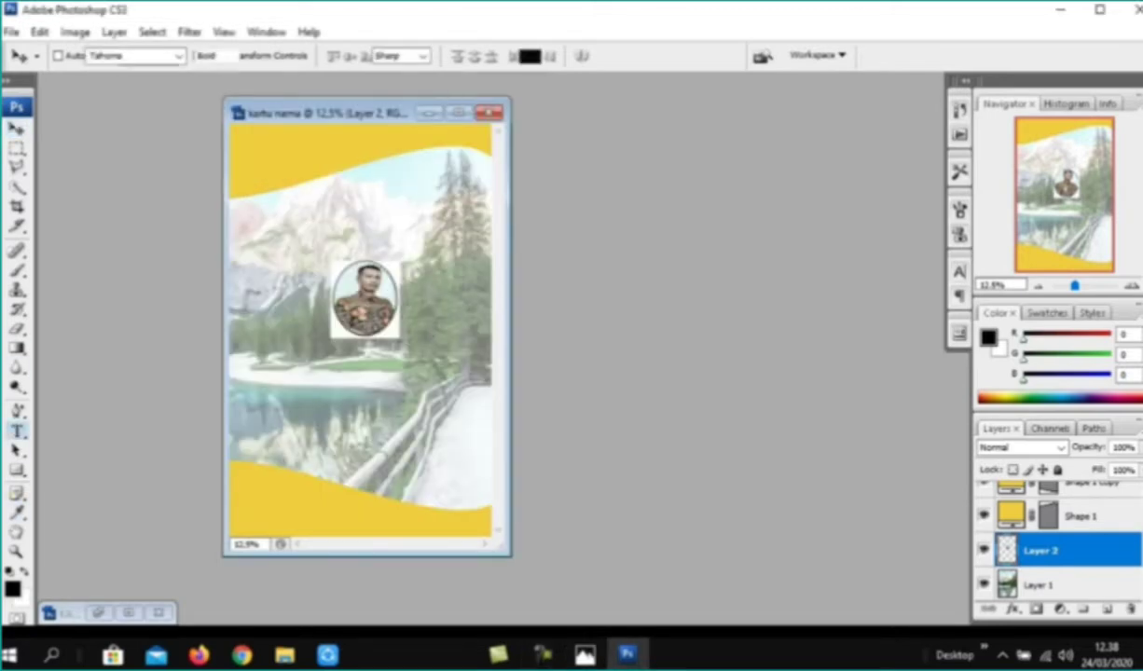
{"action": "left_click", "coordinate": [284, 219]}
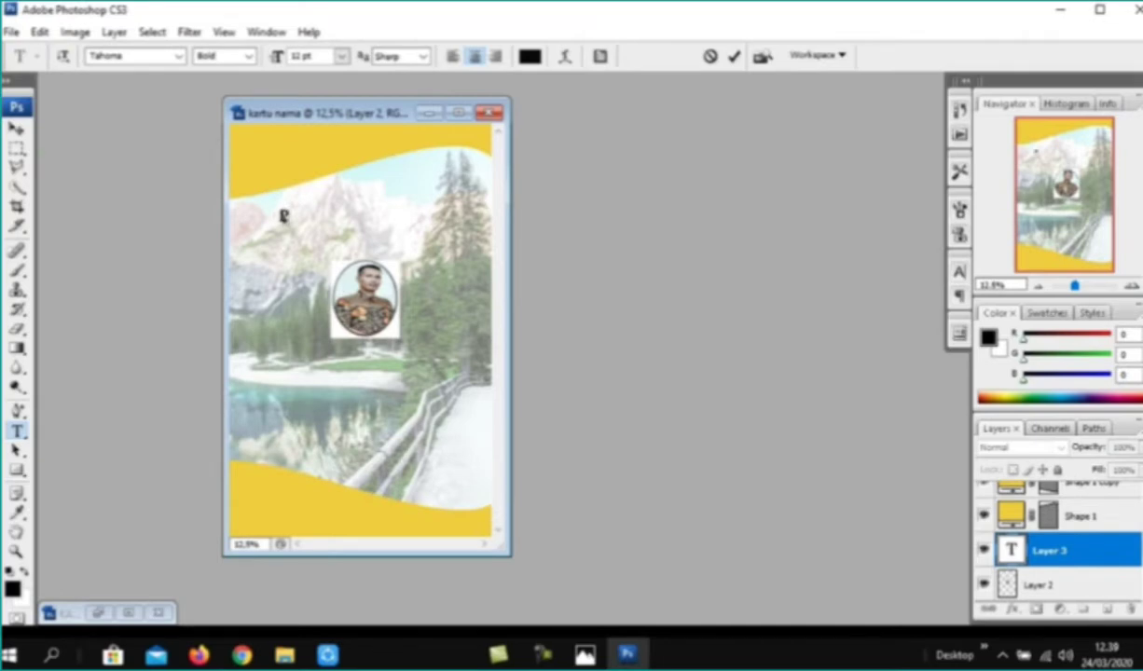
{"action": "type", "text": "PANI"}
{"action": "type", "text": "TIA"}
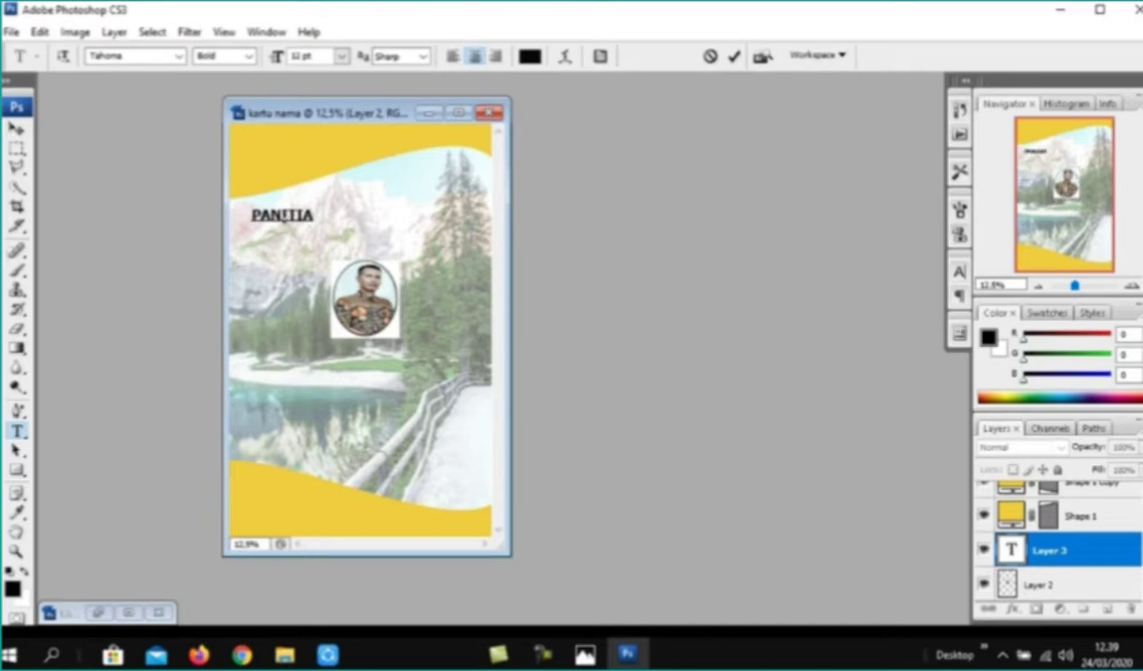
{"action": "key", "text": "Return"}
{"action": "type", "text": "JAM"}
{"action": "type", "text": "BORE C"}
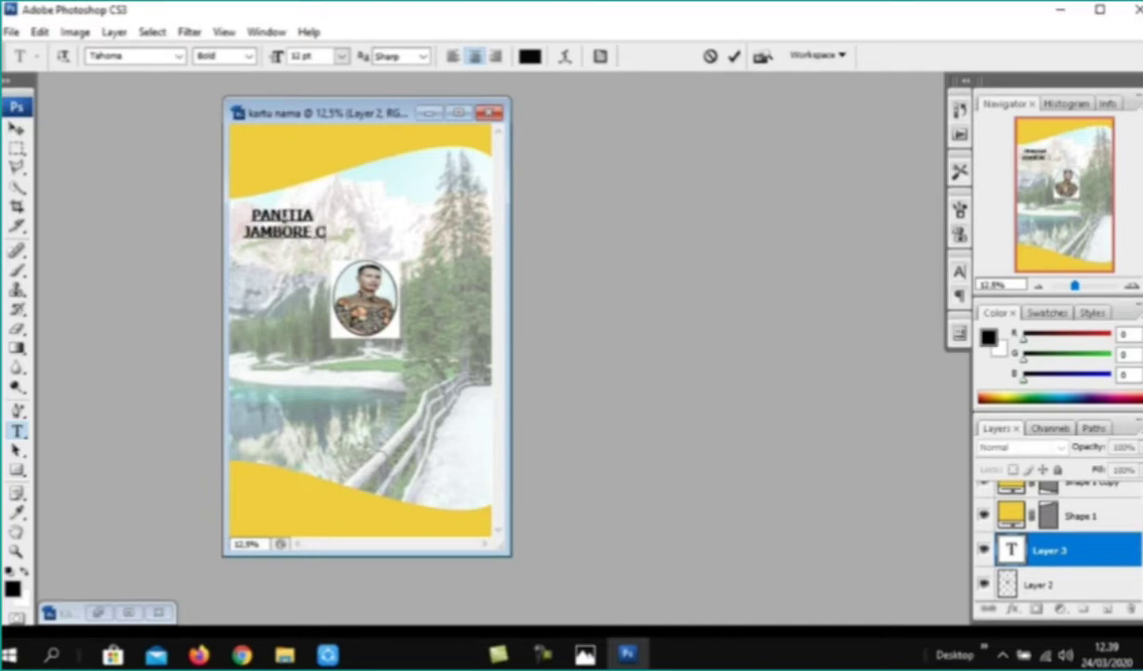
{"action": "type", "text": "ABANG M"}
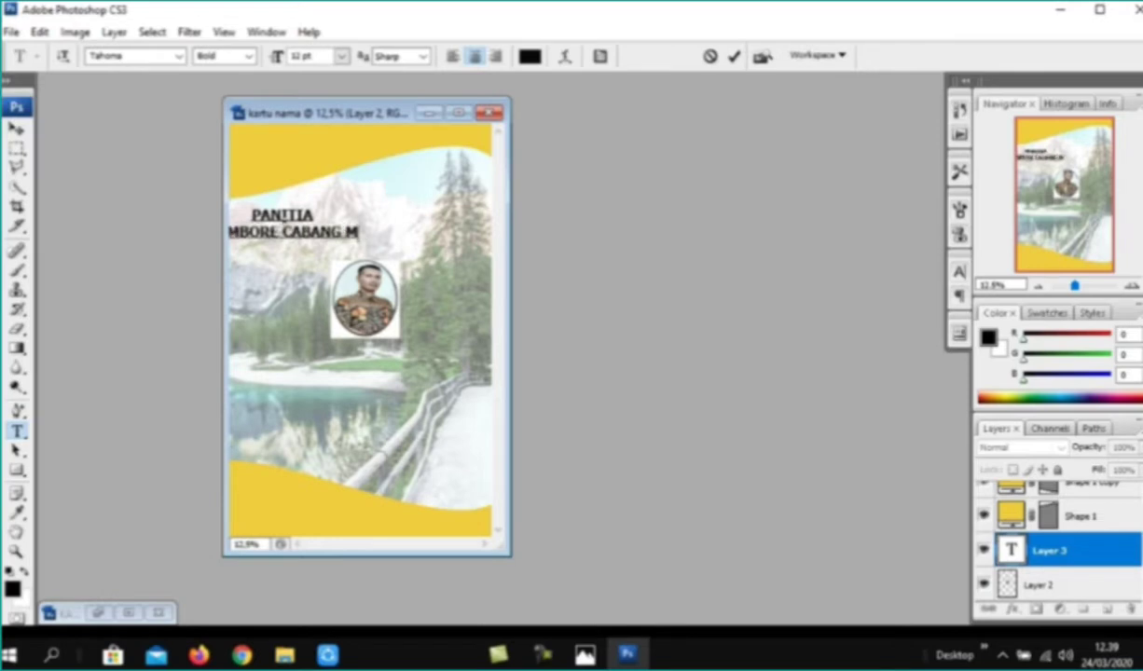
{"action": "type", "text": "ERANGIN"}
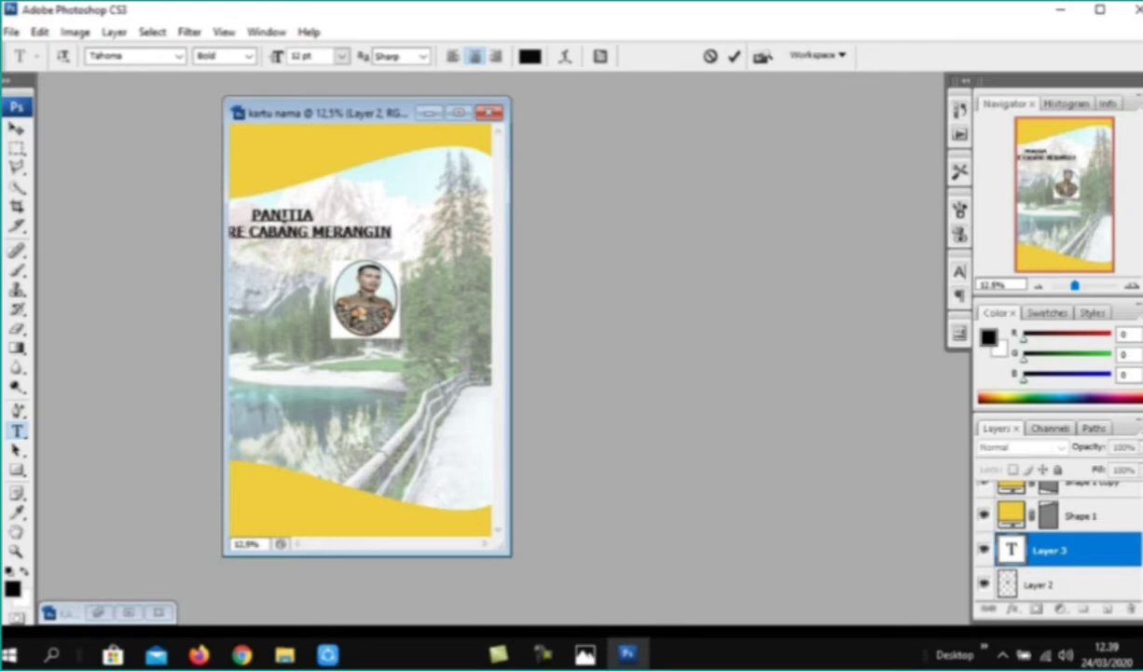
{"action": "type", "text": "TAHU"}
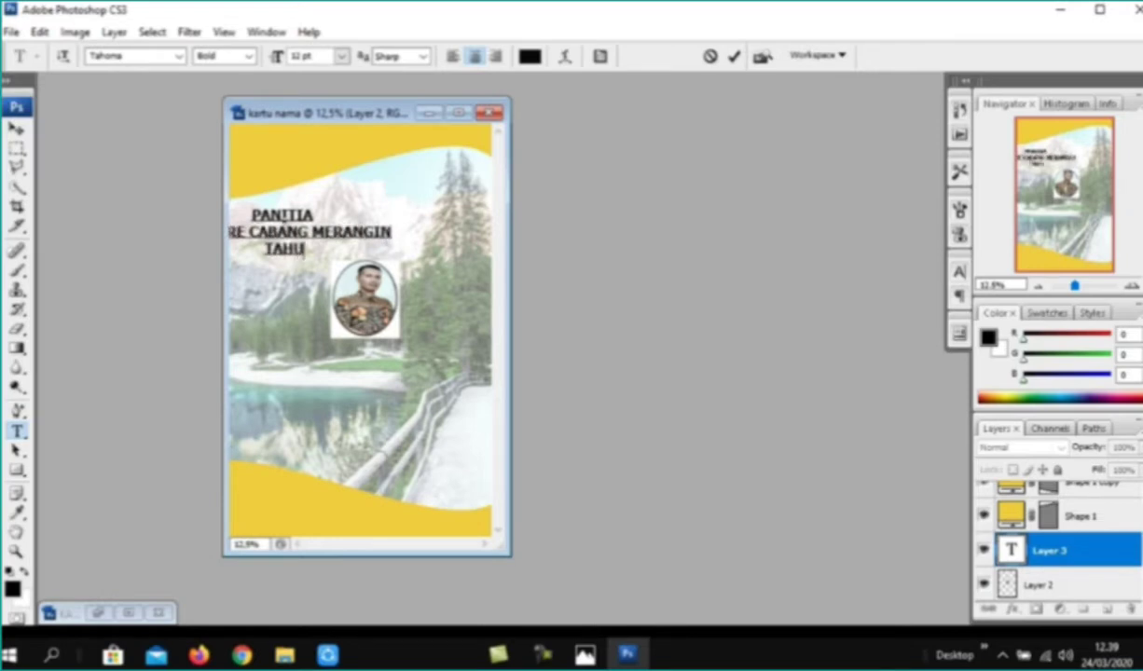
{"action": "type", "text": "N 202"}
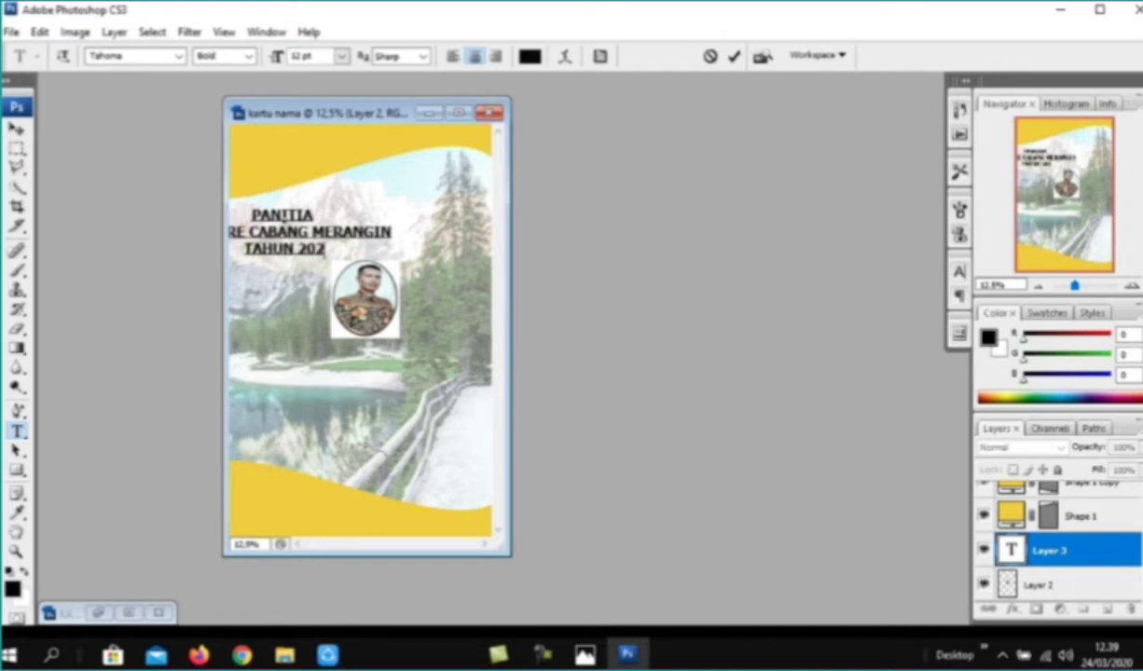
{"action": "type", "text": "0"}
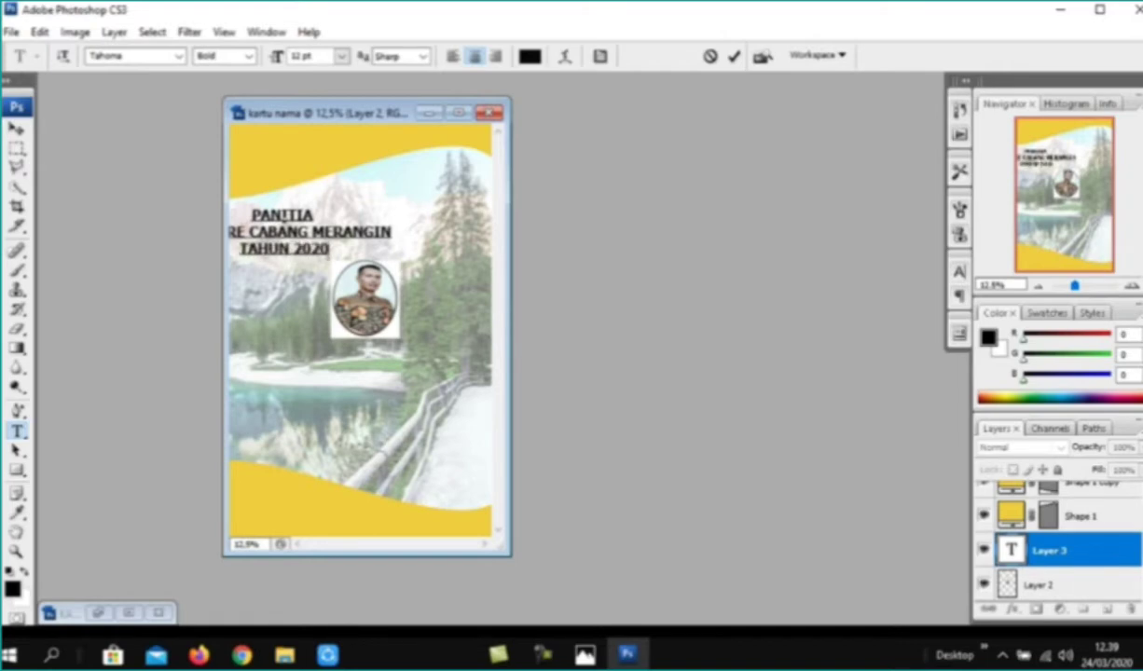
{"action": "left_click", "coordinate": [17, 128]}
{"action": "mouse_move", "coordinate": [282, 219]}
{"action": "left_mouse_down"}
{"action": "mouse_move", "coordinate": [365, 229]}
{"action": "mouse_move", "coordinate": [370, 206]}
{"action": "mouse_move", "coordinate": [359, 225]}
{"action": "left_mouse_up"}
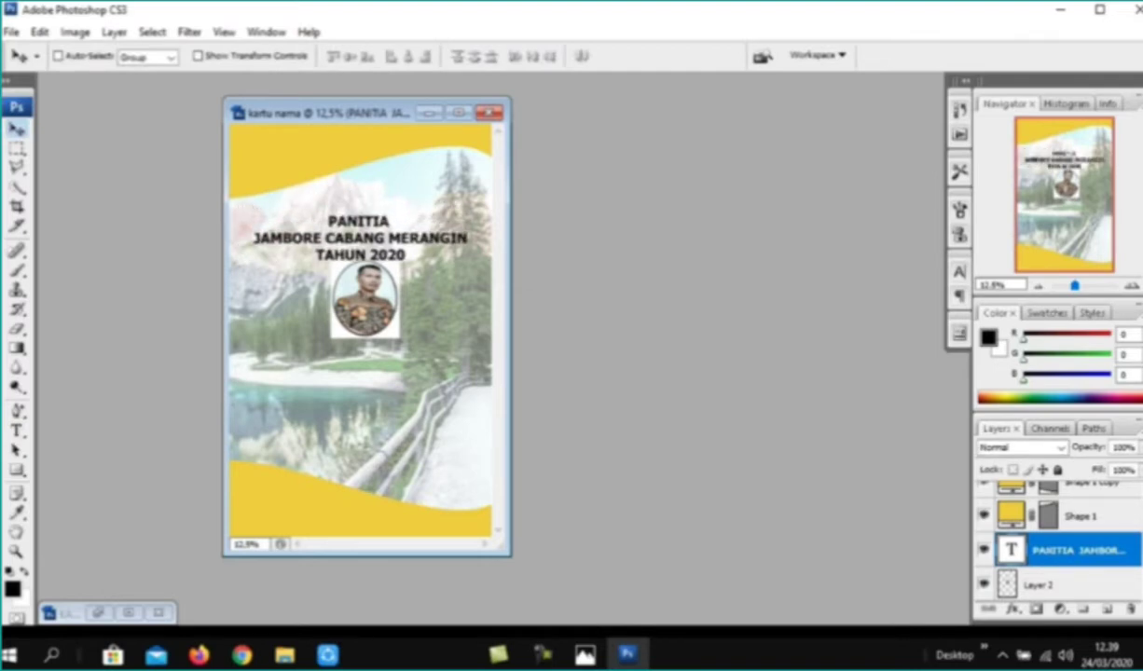
Step: Move the portrait down and slightly left so it sits centred below the title
{"action": "key", "text": "alt+bracketleft"}
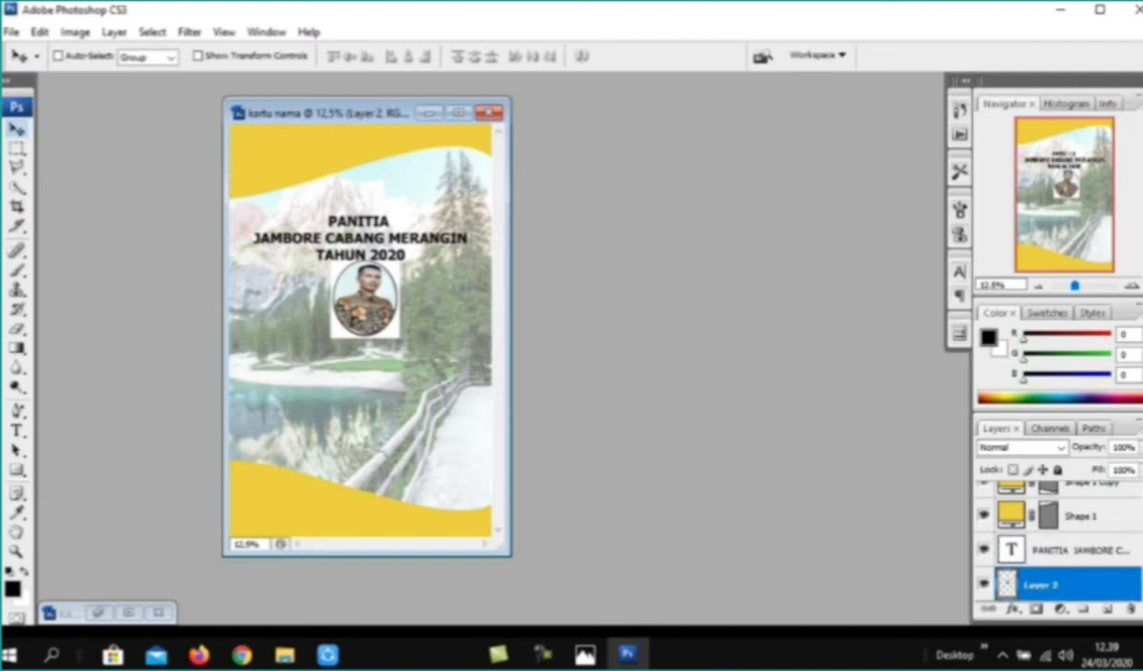
{"action": "left_click_drag", "start_coordinate": [365, 298], "coordinate": [364, 317]}
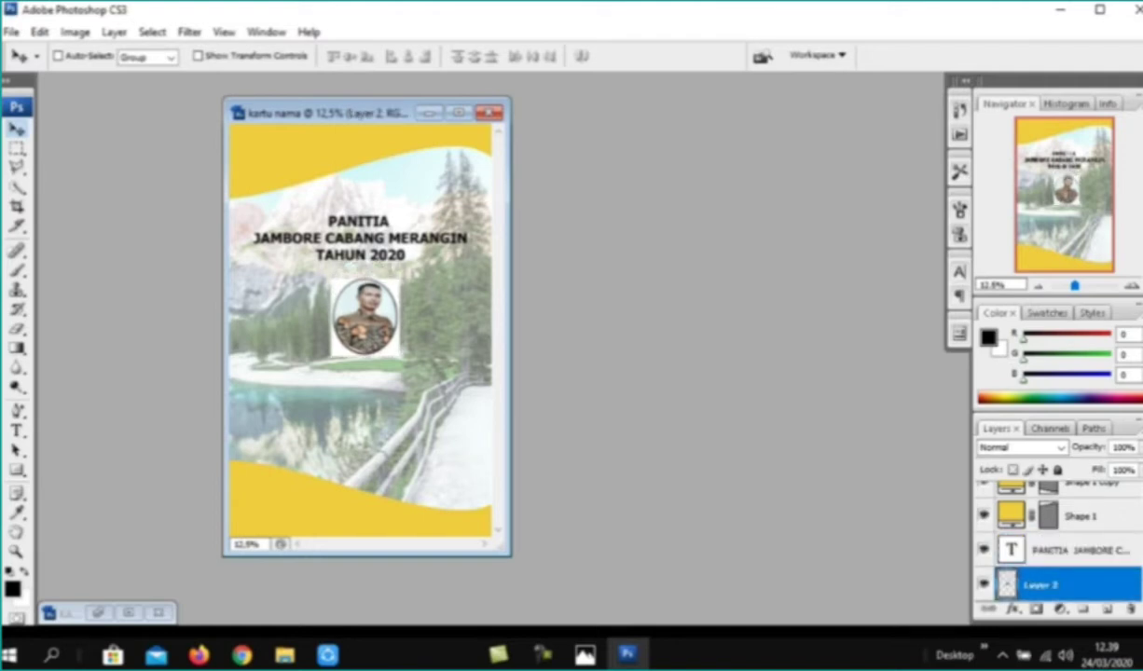
{"action": "left_click_drag", "start_coordinate": [365, 318], "coordinate": [355, 317]}
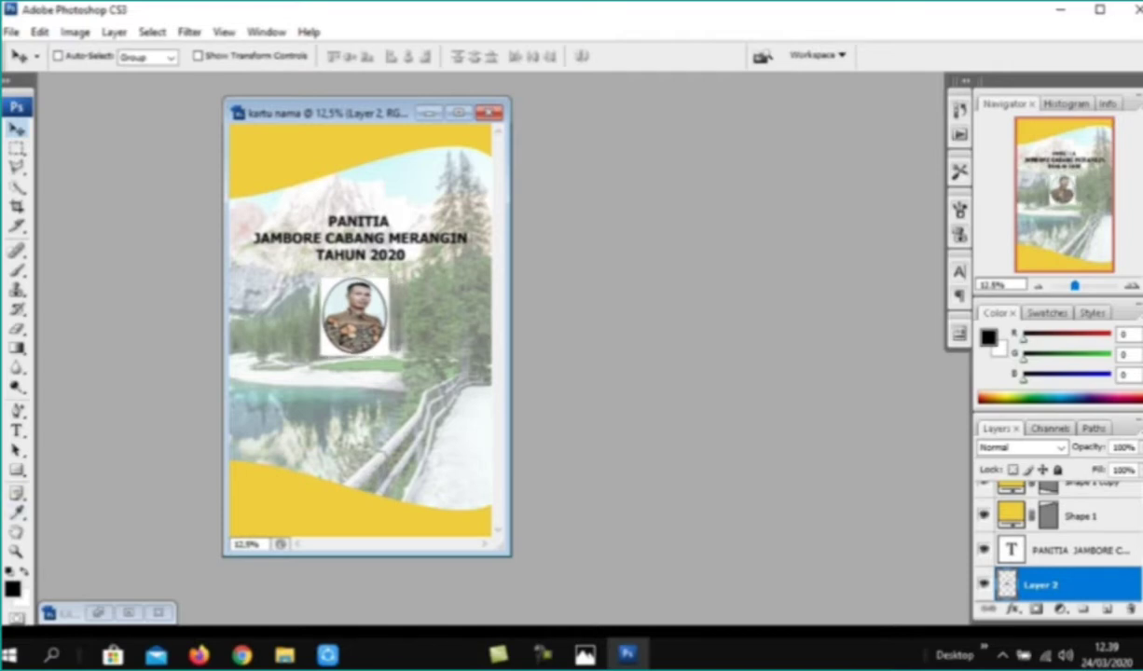
Step: Check the reference ID CARD.png image, then close it
{"action": "left_click", "coordinate": [16, 430]}
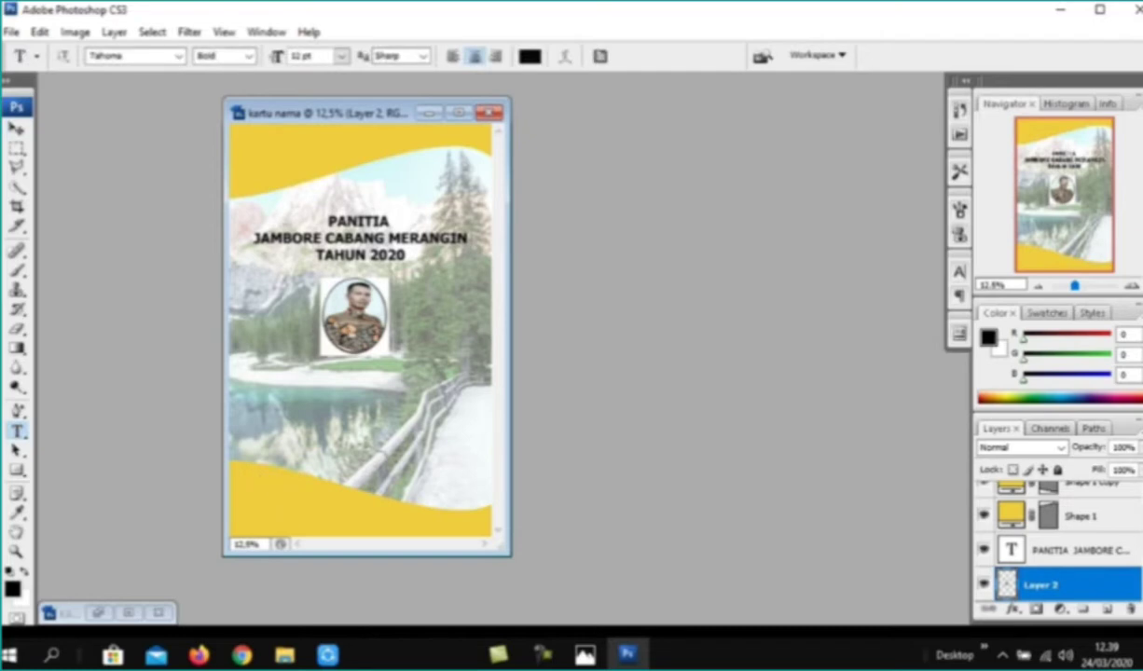
{"action": "left_click", "coordinate": [585, 655]}
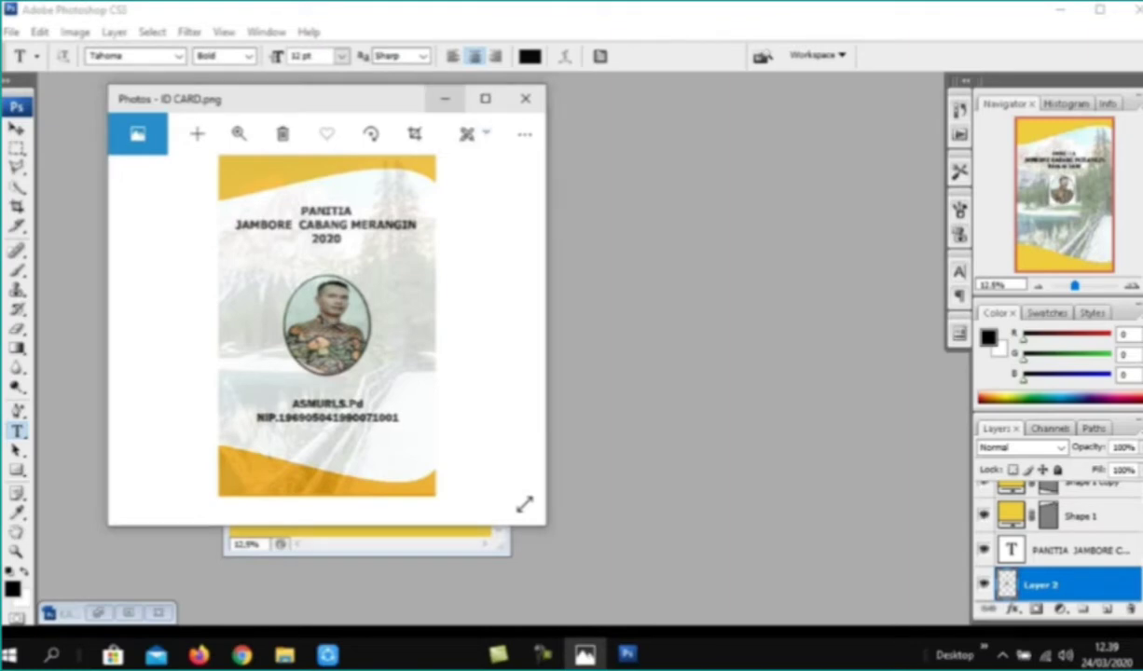
{"action": "left_click", "coordinate": [627, 655]}
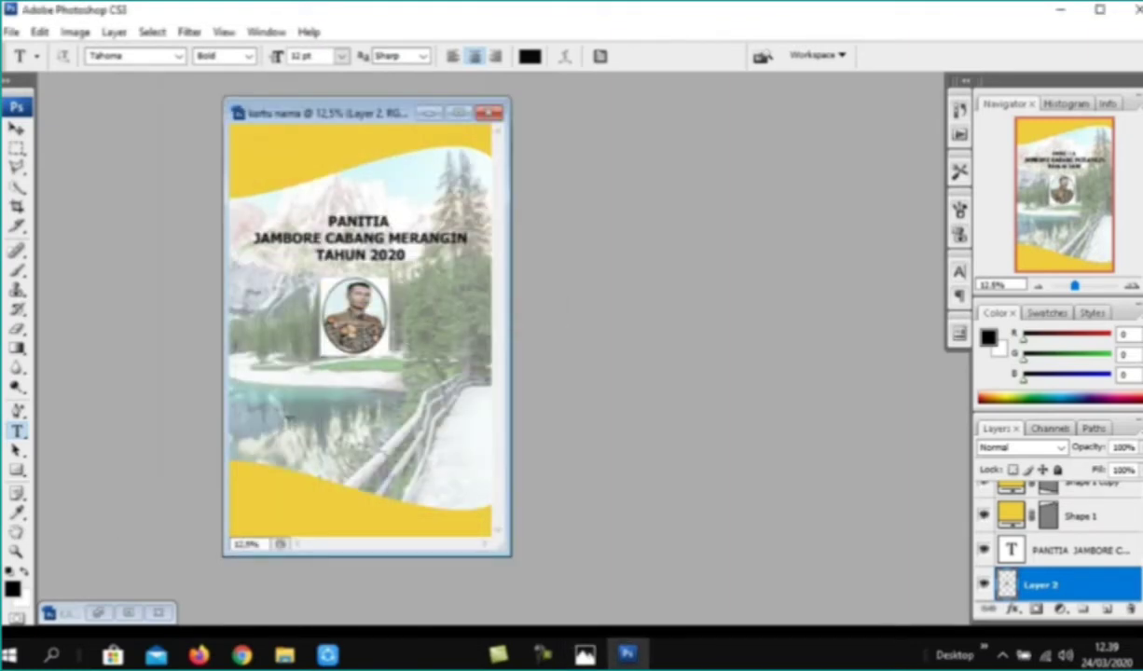
Step: Add the holder's name and NTA number as two lines centred below the portrait
{"action": "left_click", "coordinate": [289, 403]}
{"action": "type", "text": "A"}
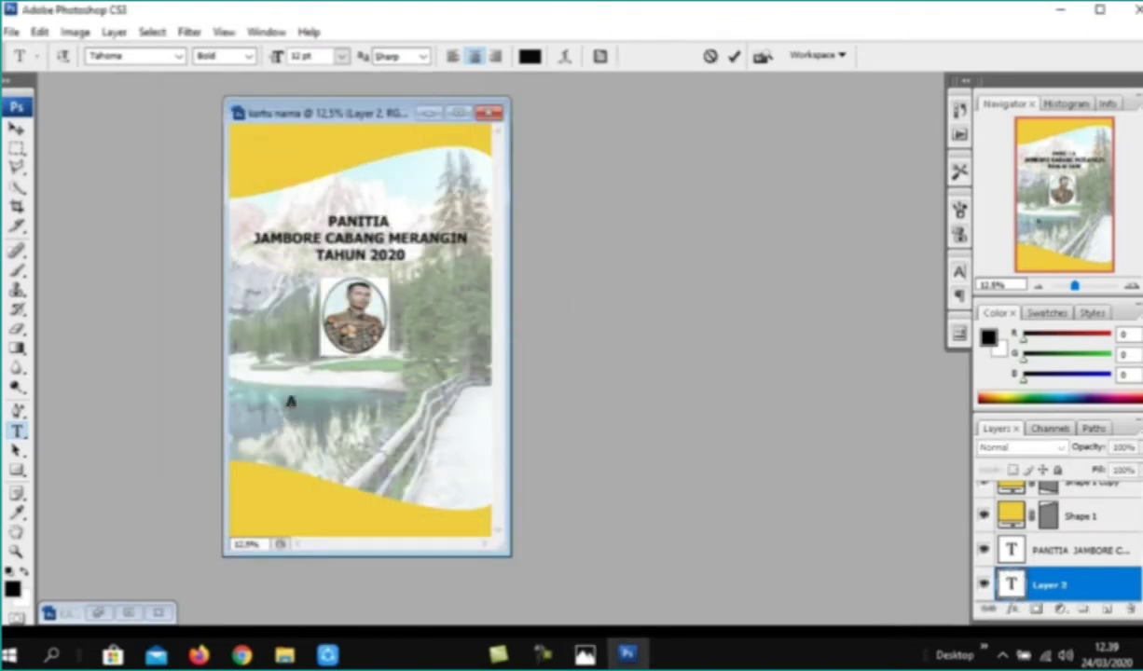
{"action": "type", "text": "SMURI"}
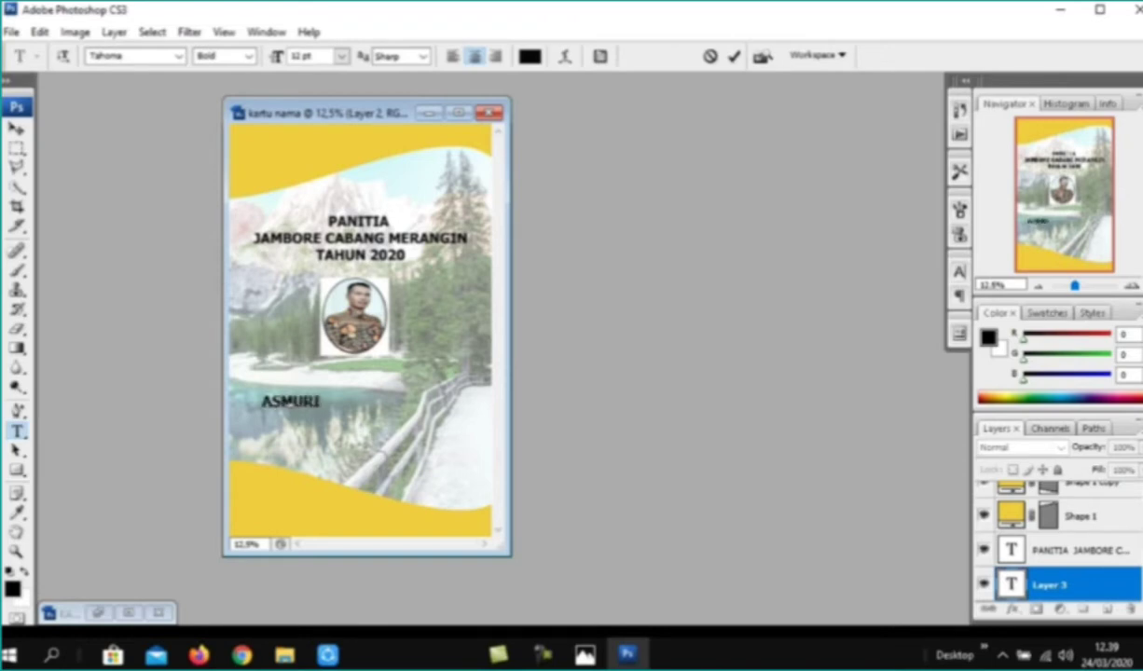
{"action": "type", "text": ", S."}
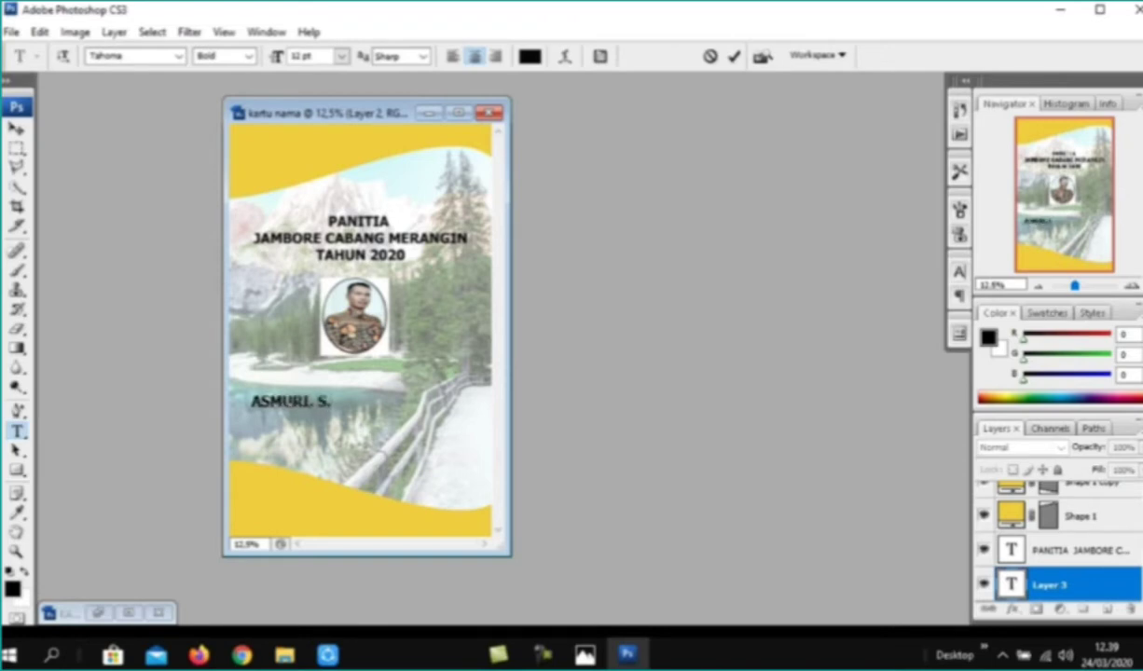
{"action": "type", "text": "Pd"}
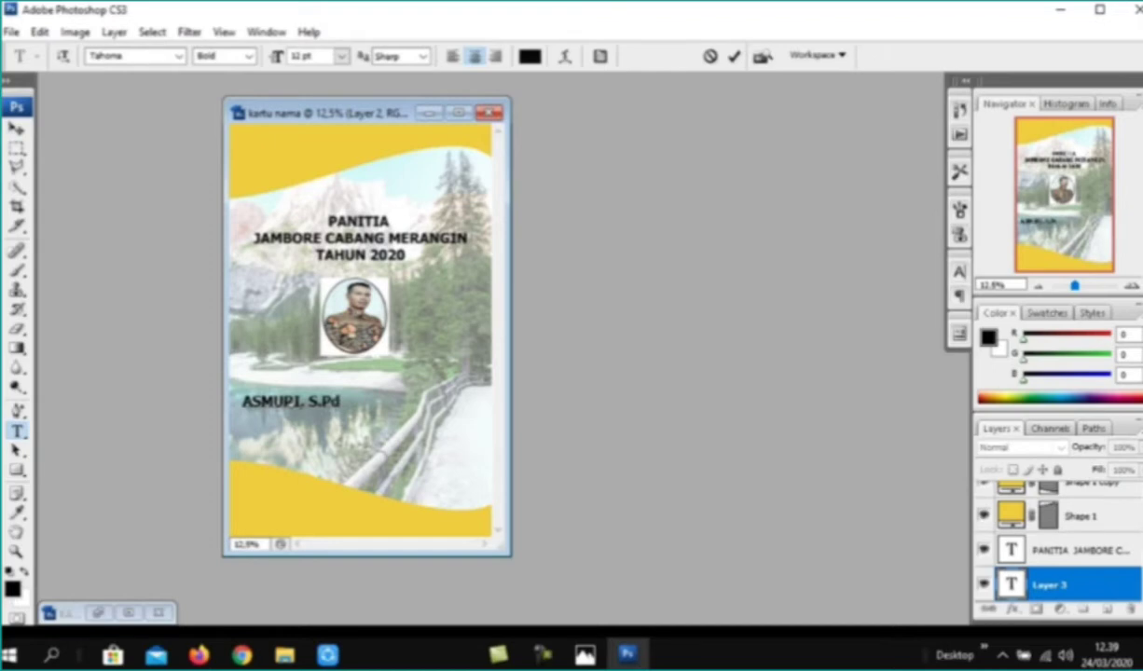
{"action": "key", "text": "Return"}
{"action": "type", "text": "N"}
{"action": "type", "text": "TA"}
{"action": "type", "text": "."}
{"action": "type", "text": "01234"}
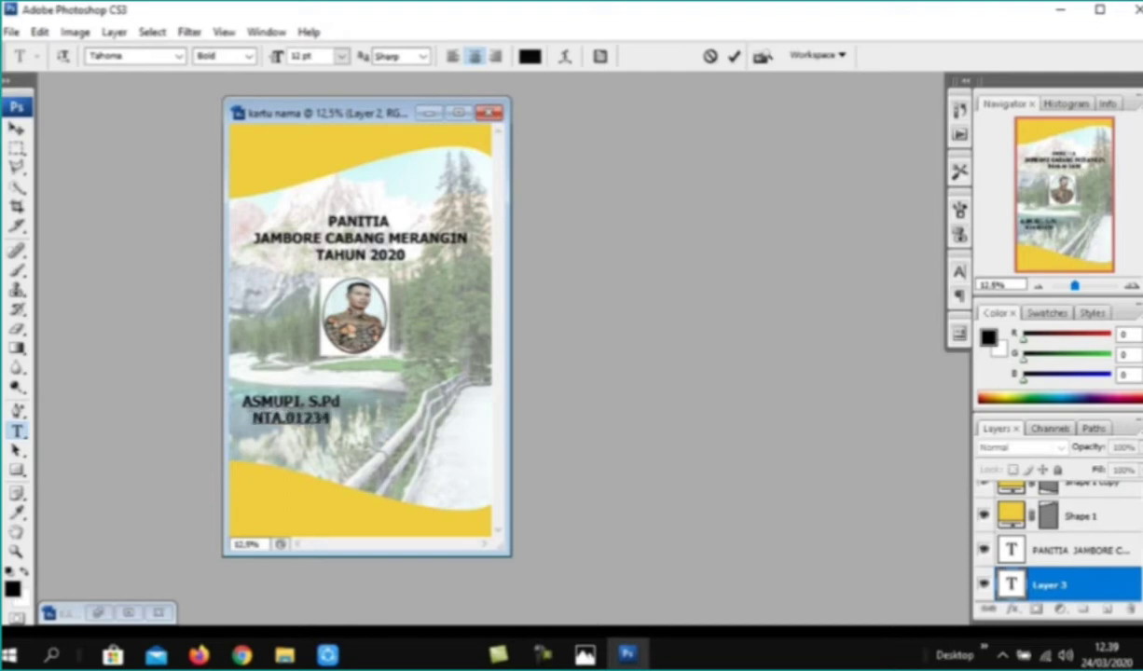
{"action": "type", "text": "56"}
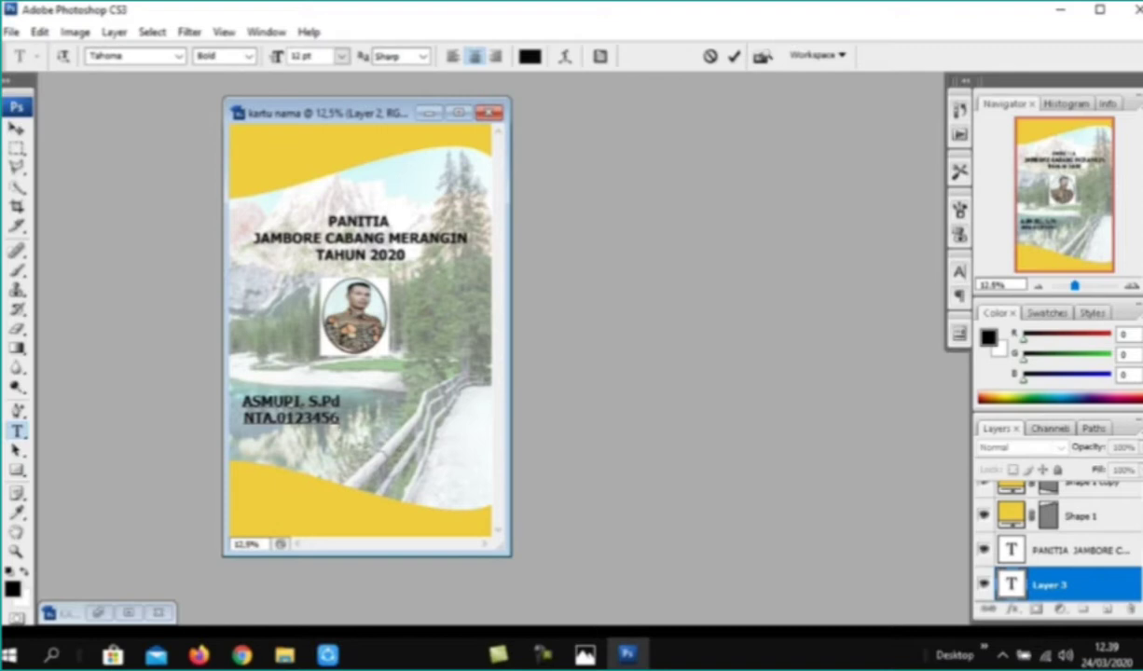
{"action": "left_click", "coordinate": [17, 125]}
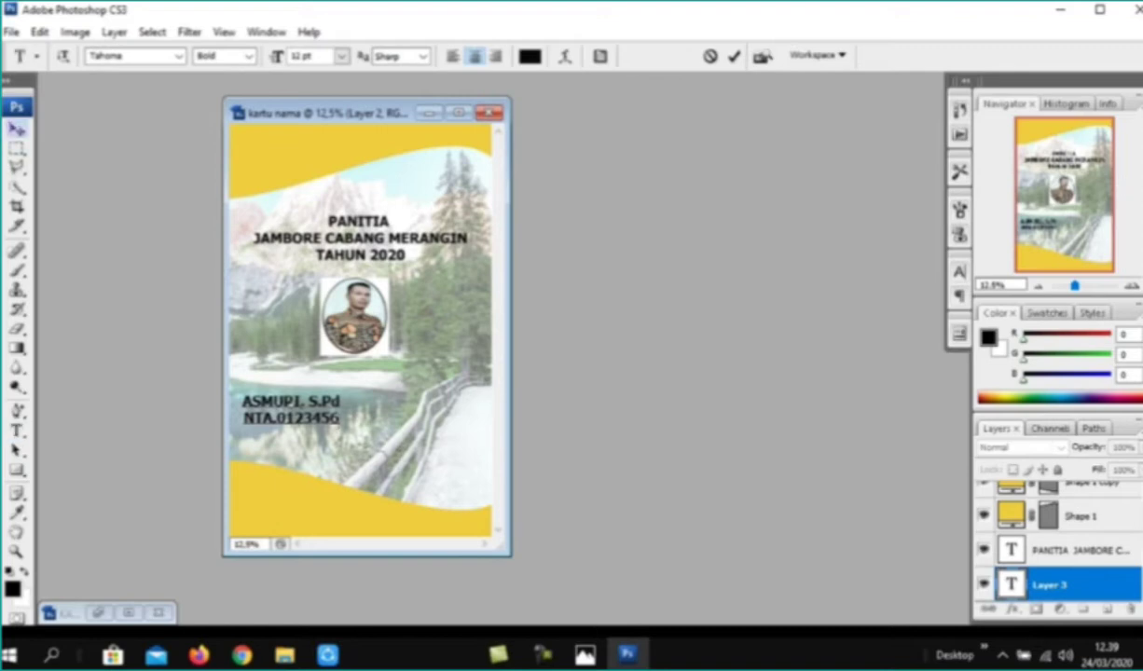
{"action": "mouse_move", "coordinate": [288, 410]}
{"action": "left_mouse_down"}
{"action": "mouse_move", "coordinate": [359, 431]}
{"action": "mouse_move", "coordinate": [353, 418]}
{"action": "left_mouse_up"}
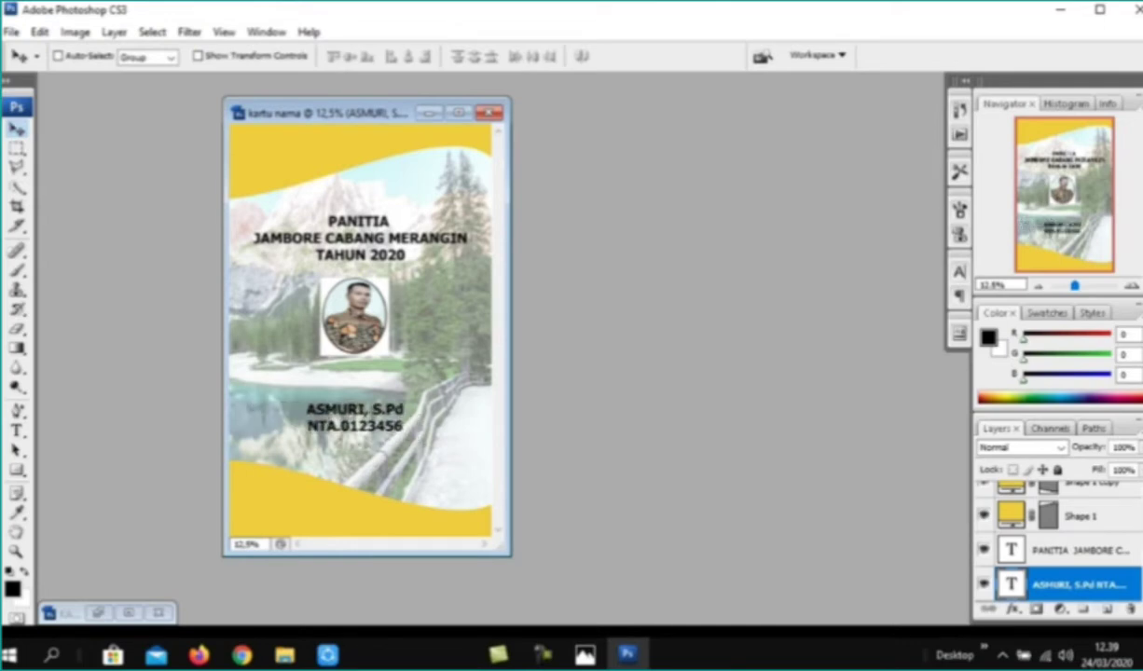
Step: Select the portrait layer and nudge it slightly down and right
{"action": "scroll", "coordinate": [1058, 550], "scroll_direction": "down", "scroll_amount": 1}
{"action": "left_click", "coordinate": [1063, 584]}
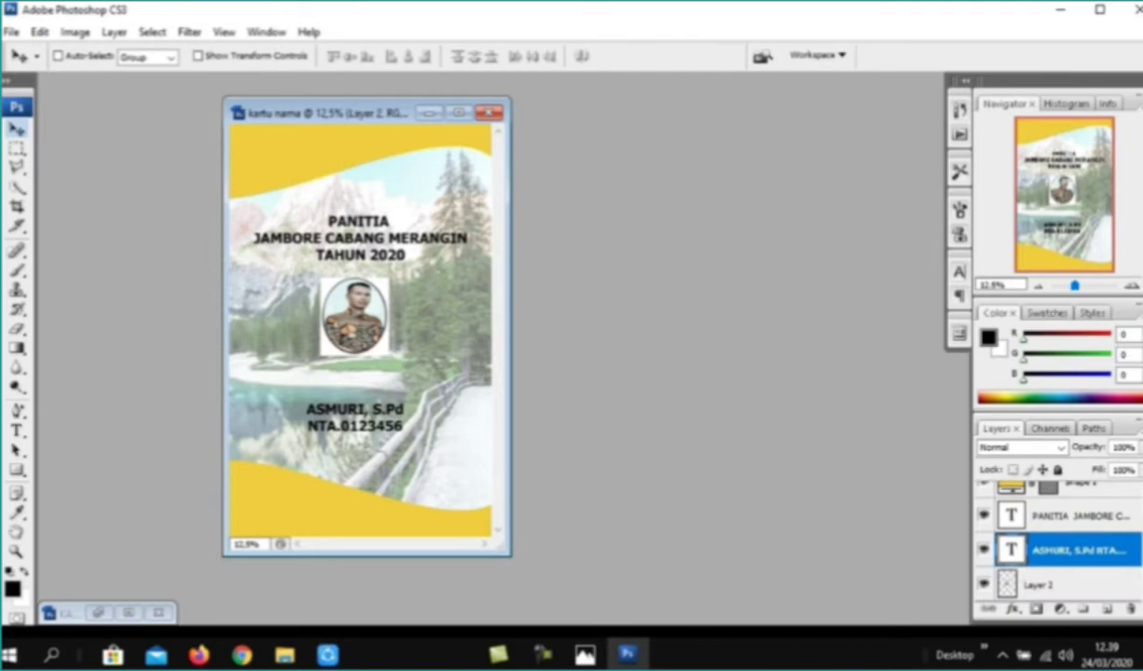
{"action": "key", "text": "shift+Down"}
{"action": "key", "text": "shift+Down"}
{"action": "key", "text": "shift+Down"}
{"action": "key", "text": "shift+Down"}
{"action": "key", "text": "shift+Down"}
{"action": "key", "text": "shift+Down"}
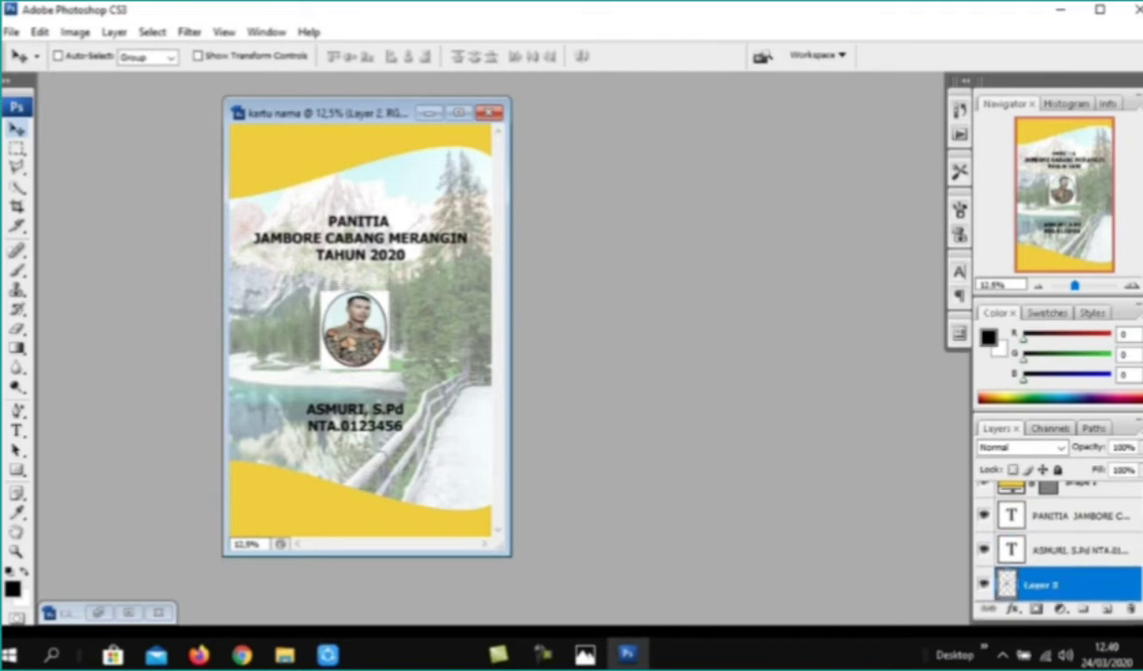
{"action": "key", "text": "shift+Right"}
{"action": "key", "text": "shift+Right"}
{"action": "key", "text": "shift+Right"}
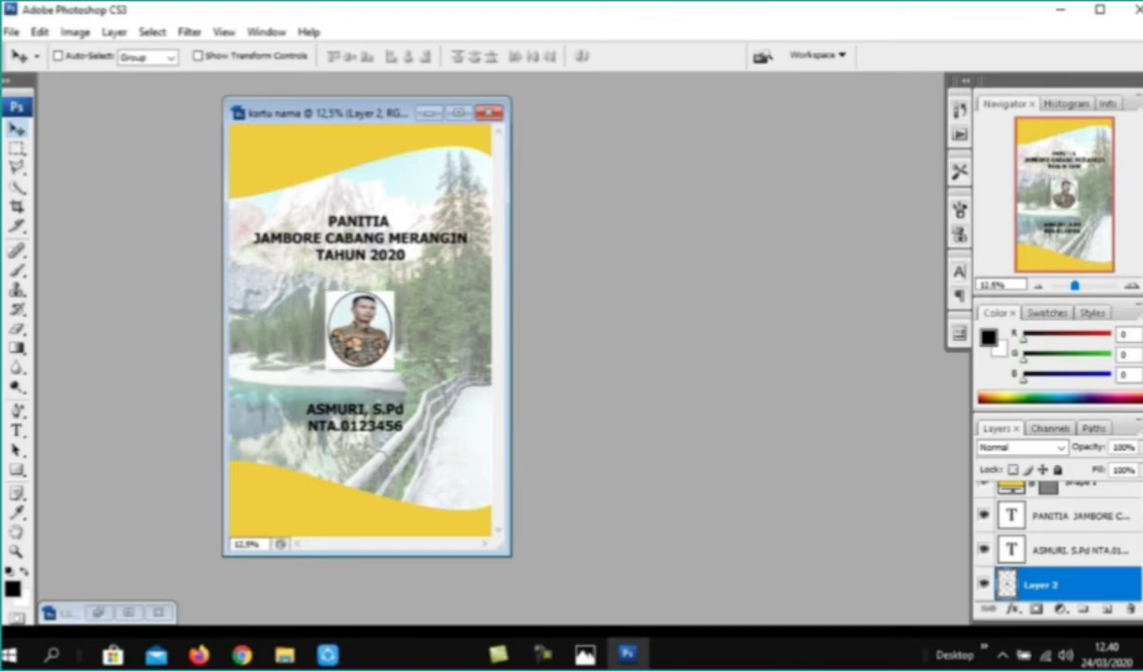
Step: Enlarge the portrait to about 121% and move it a little left and down
{"action": "key", "text": "ctrl+t"}
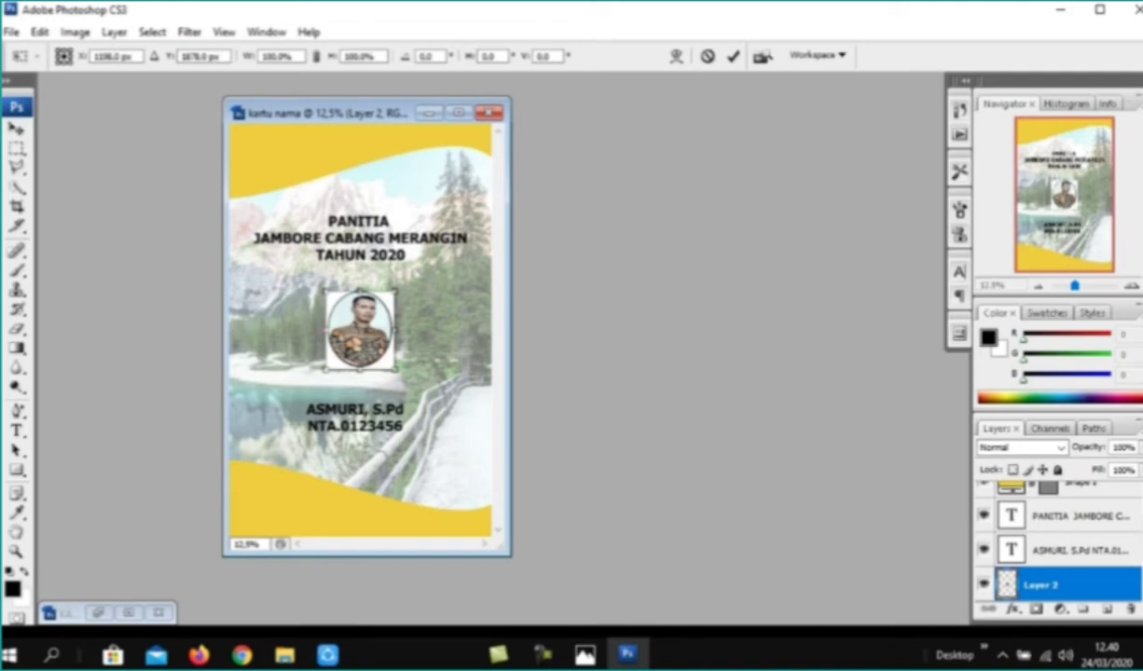
{"action": "left_click_drag", "start_coordinate": [395, 290], "coordinate": [414, 267]}
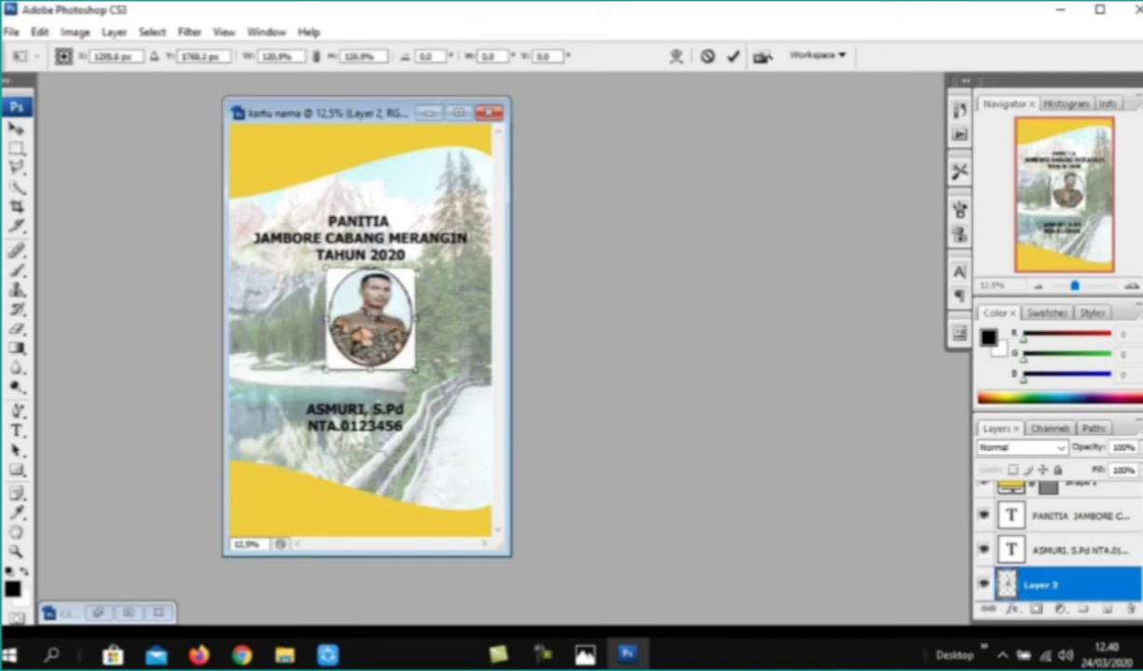
{"action": "key", "text": "Return"}
{"action": "left_click_drag", "start_coordinate": [370, 317], "coordinate": [358, 330]}
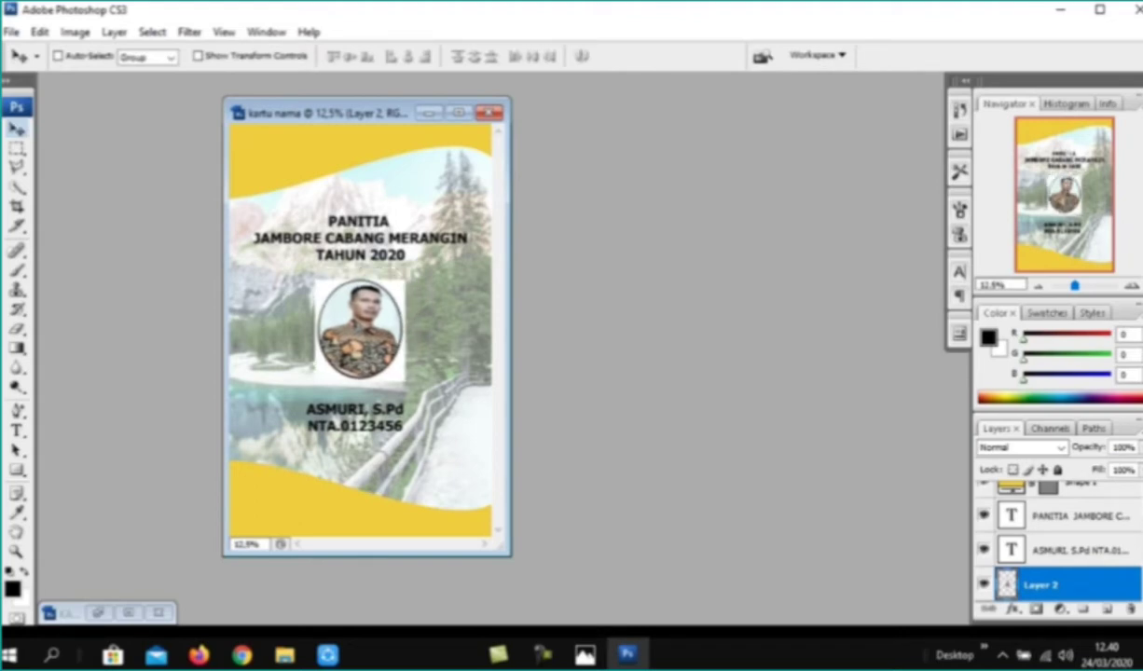
{"action": "key", "text": "alt+bracketright"}
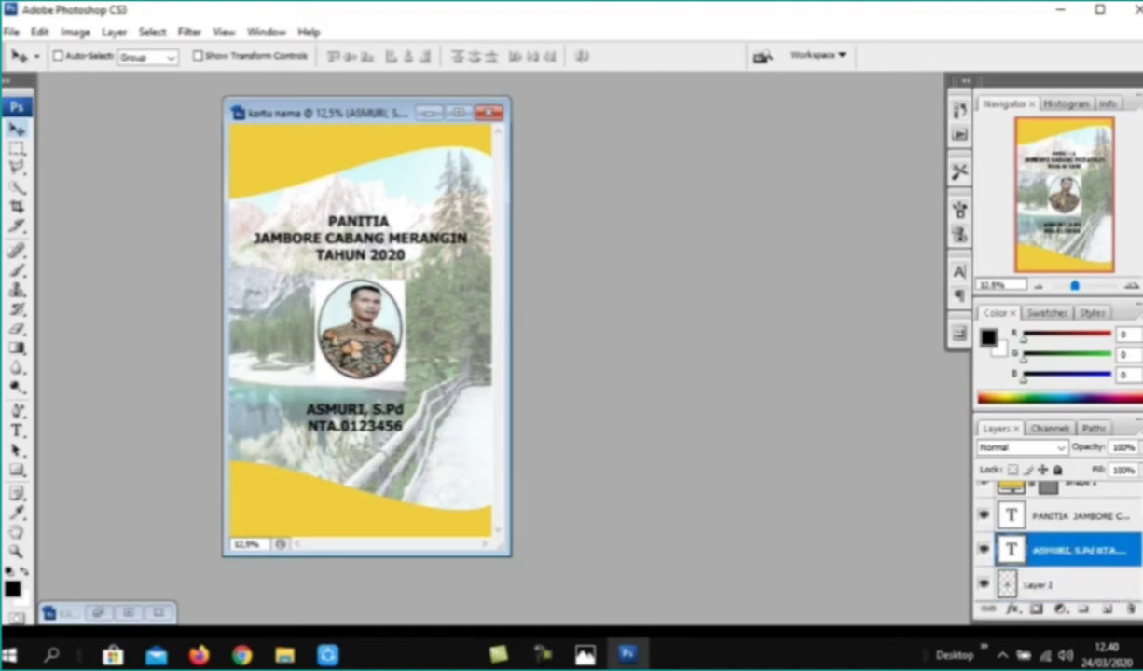
Step: Set the name and NTA text to bold 14 pt
{"action": "key", "text": "t"}
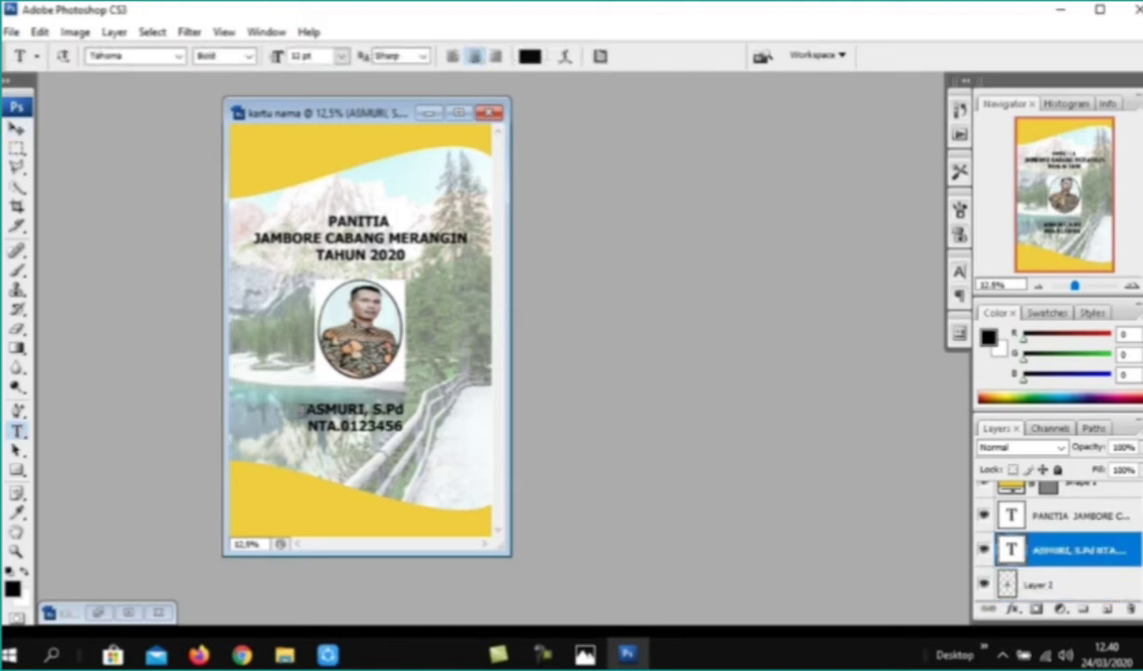
{"action": "left_click_drag", "start_coordinate": [306, 409], "coordinate": [402, 428]}
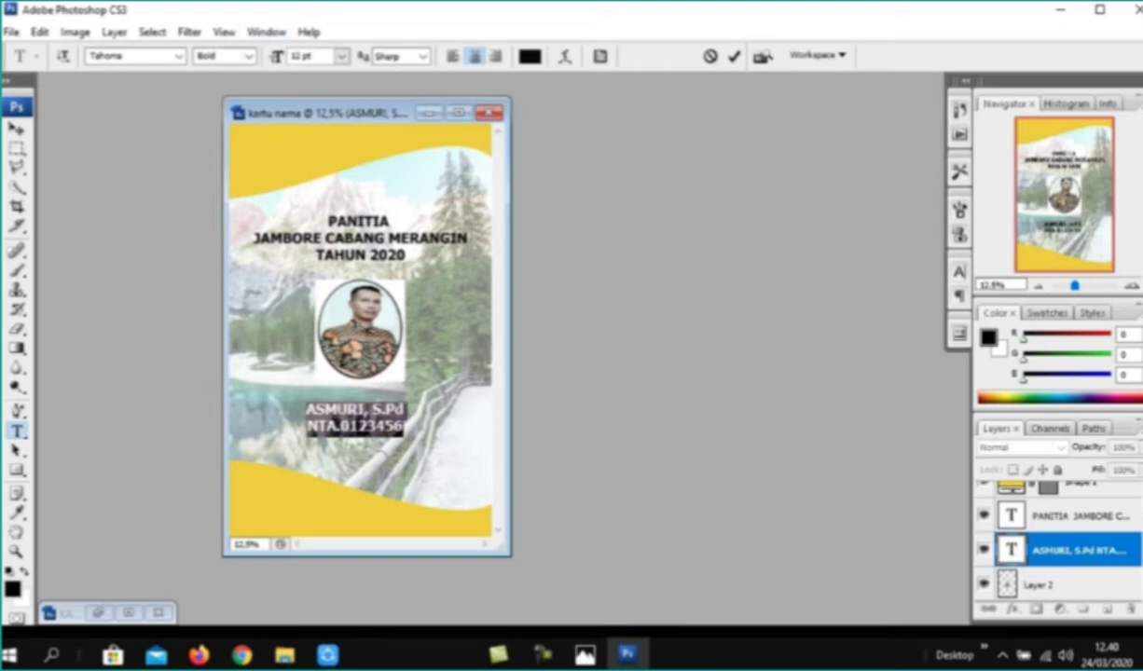
{"action": "left_click", "coordinate": [248, 56]}
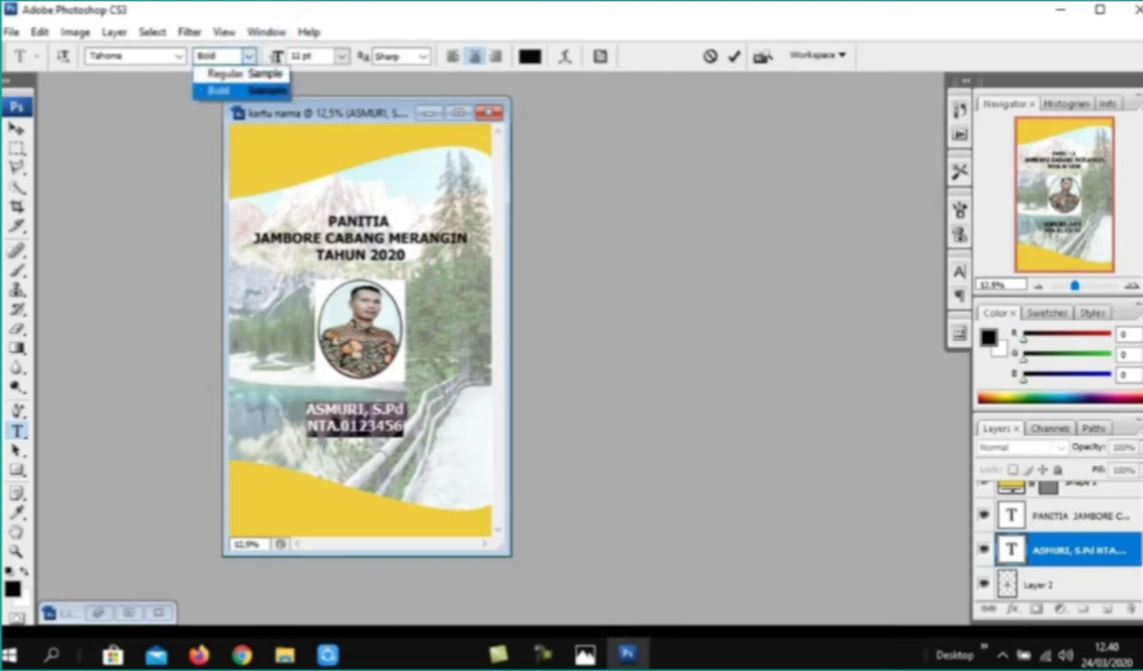
{"action": "left_click", "coordinate": [246, 56]}
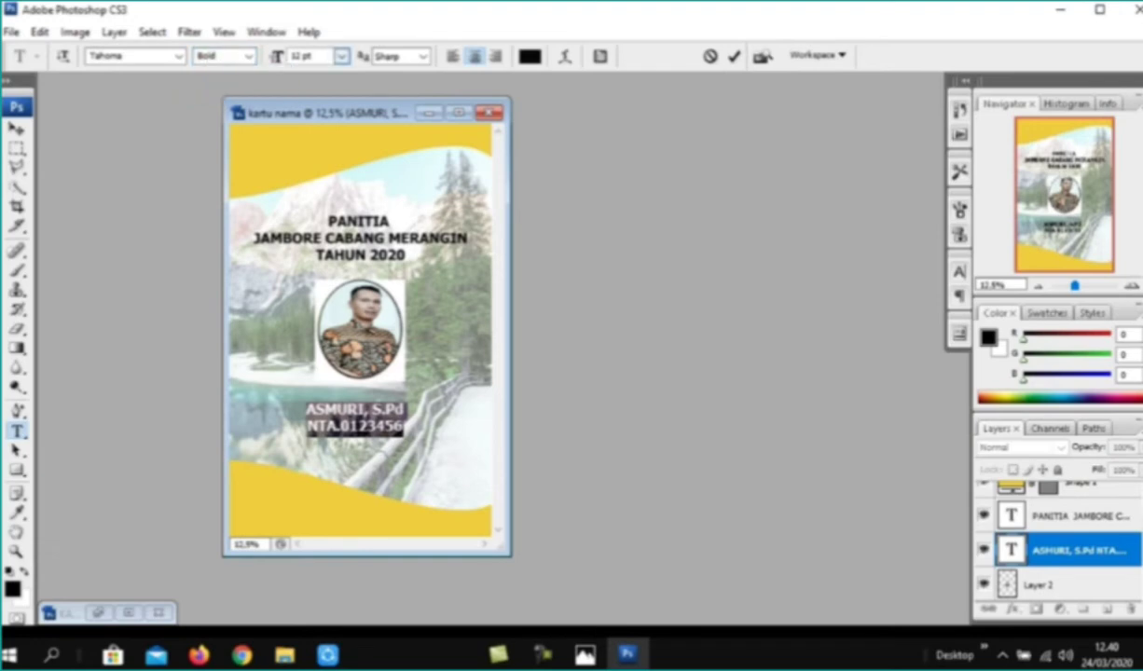
{"action": "left_click", "coordinate": [341, 56]}
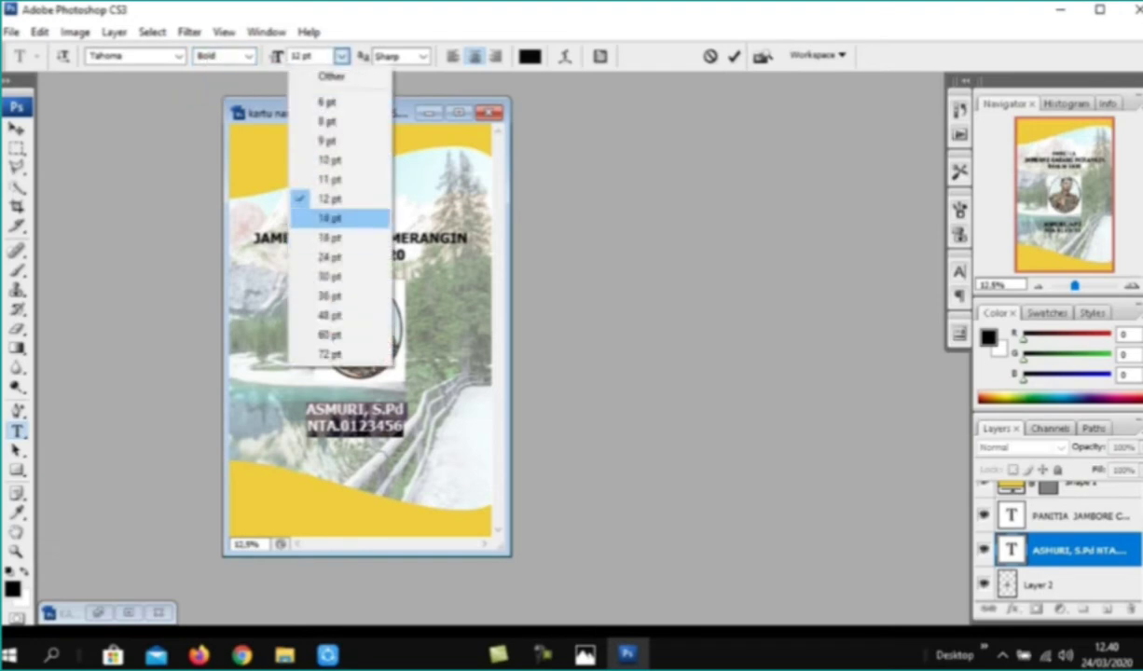
{"action": "left_click", "coordinate": [330, 218]}
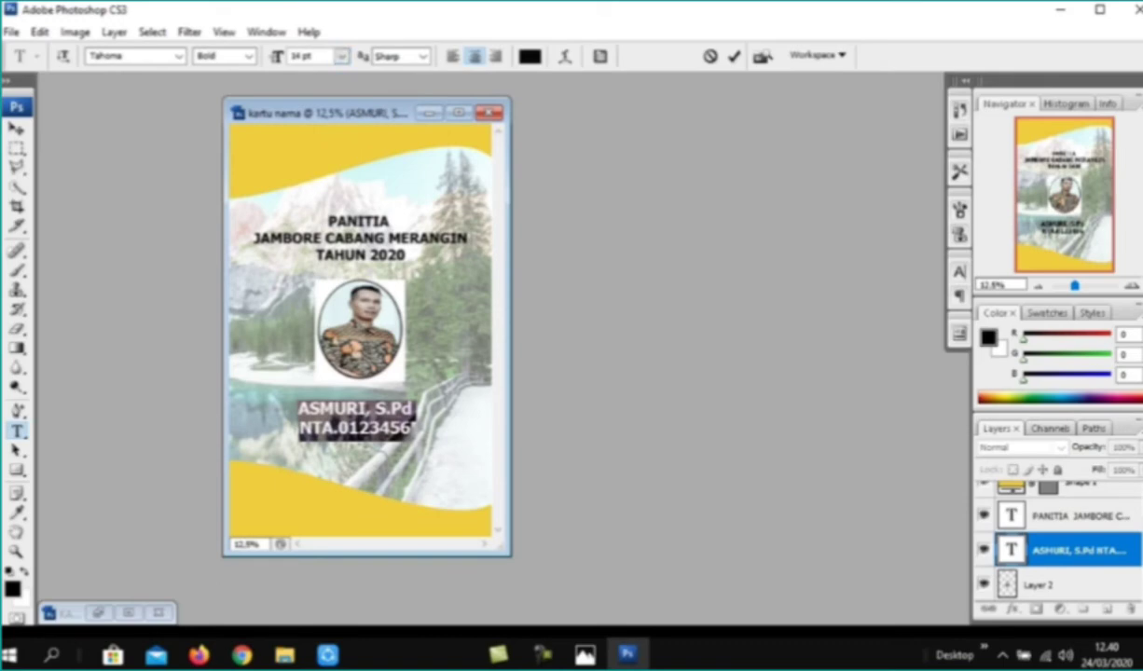
{"action": "key", "text": "BackSpace"}
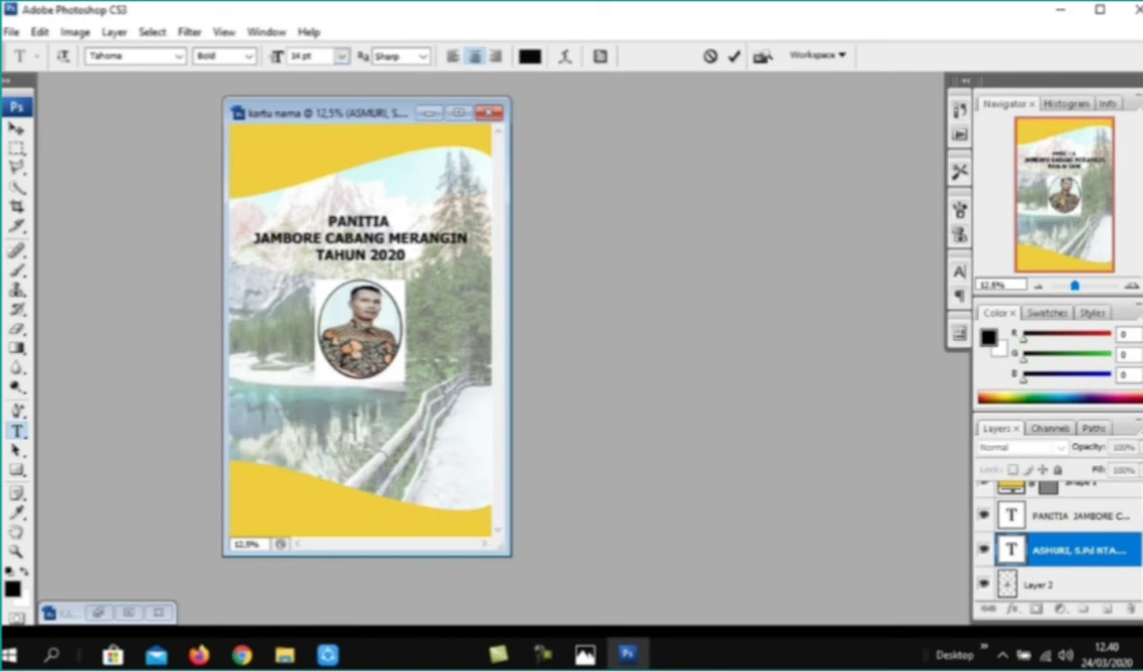
{"action": "key", "text": "ctrl+z"}
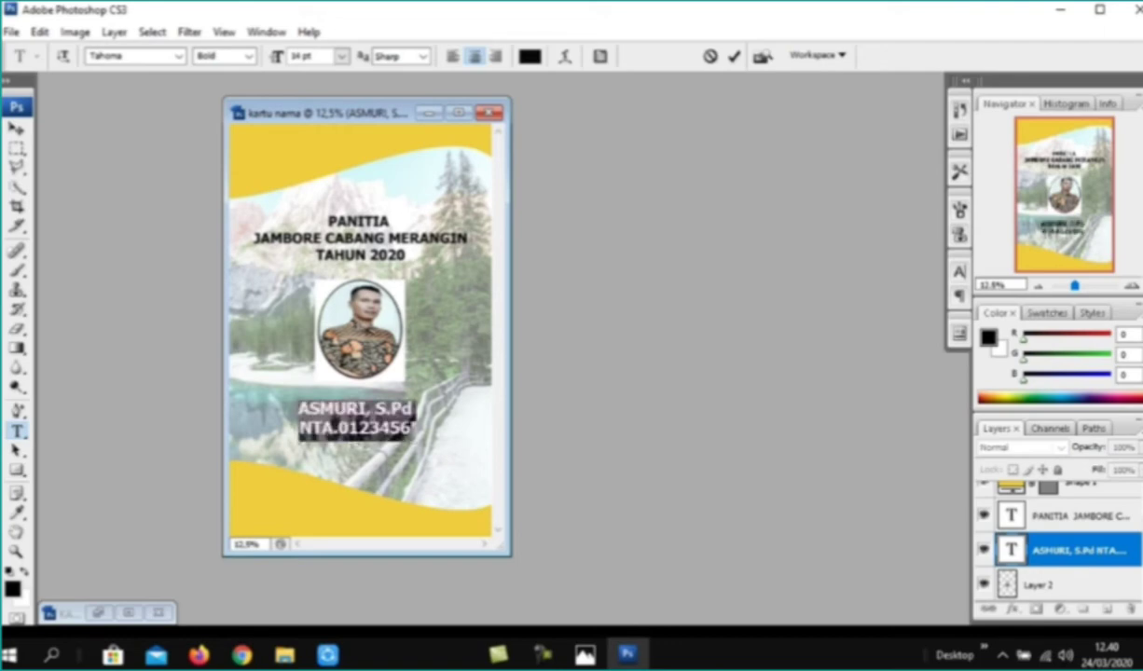
{"action": "left_click", "coordinate": [1071, 515]}
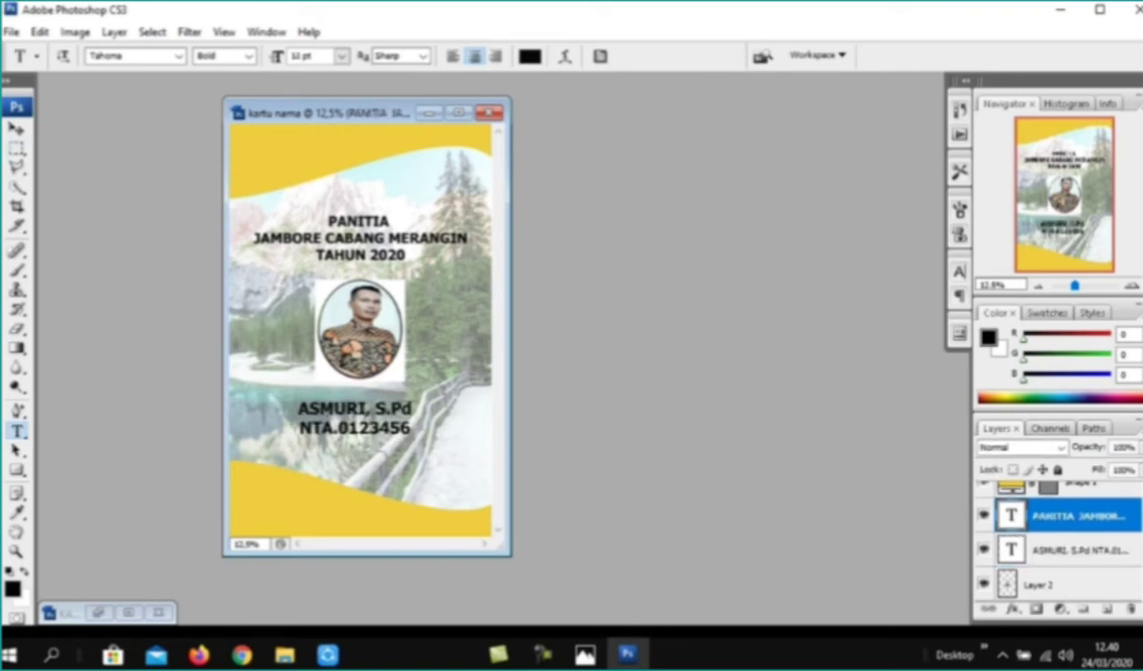
Step: Shift the name text block slightly right and up
{"action": "key", "text": "v"}
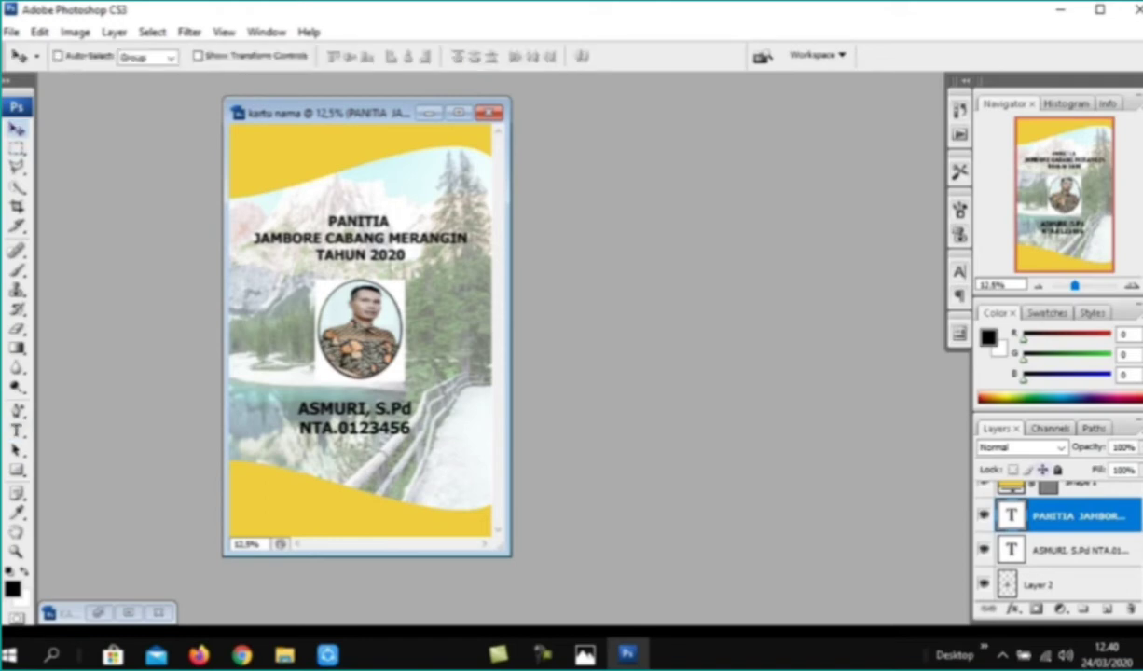
{"action": "key", "text": "alt+bracketleft"}
{"action": "left_click_drag", "start_coordinate": [354, 417], "coordinate": [359, 413]}
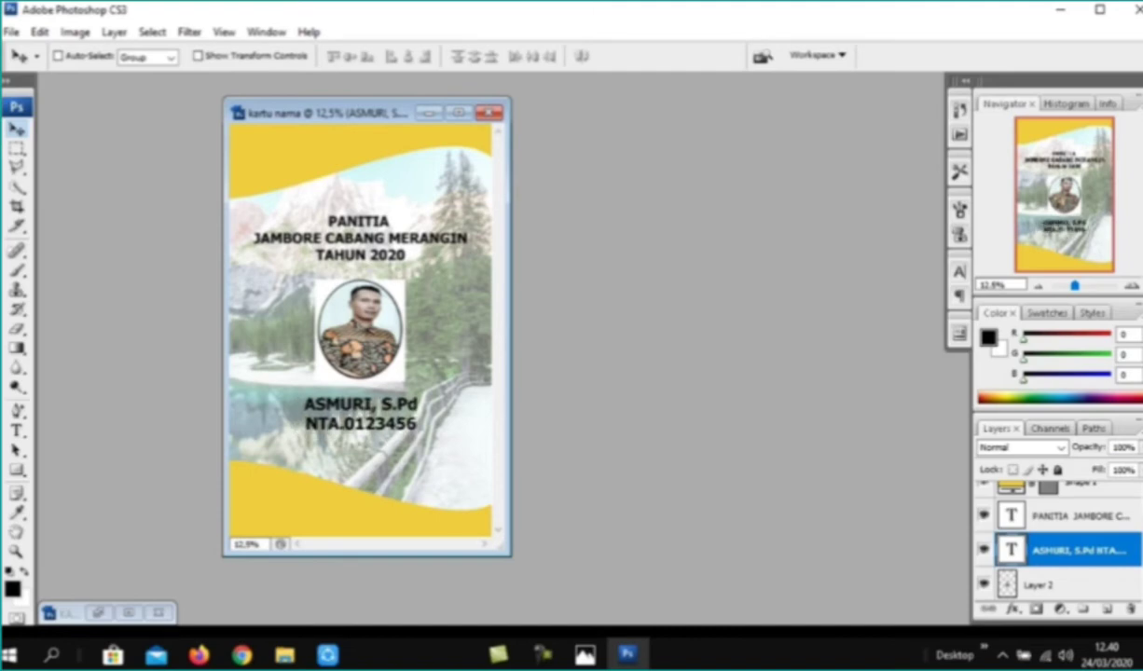
Step: Nudge the name text down slightly and maximize the card window to fill the workspace
{"action": "key", "text": "shift+Down"}
{"action": "key", "text": "shift+Down"}
{"action": "key", "text": "shift+Down"}
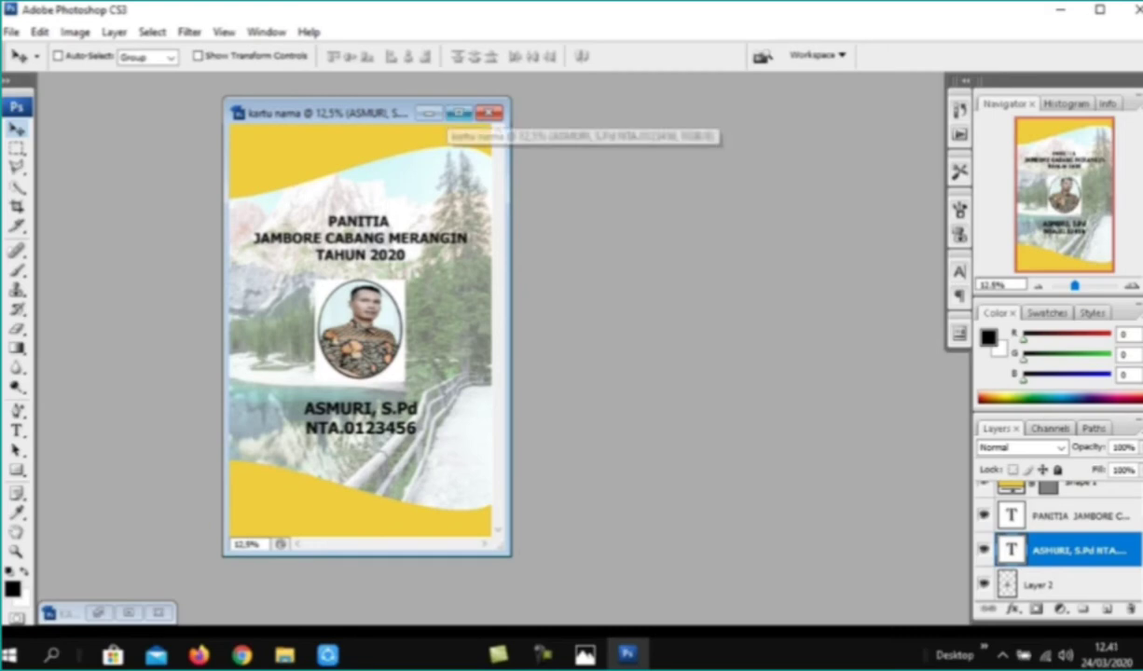
{"action": "left_click", "coordinate": [457, 113]}
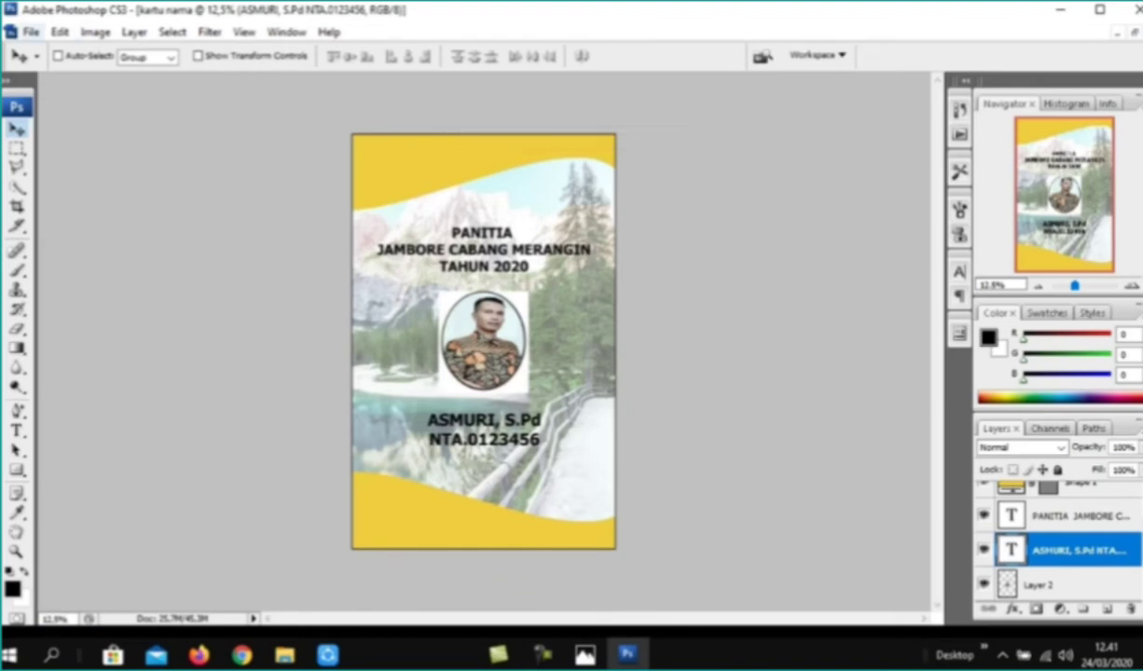
{"action": "left_click", "coordinate": [31, 32]}
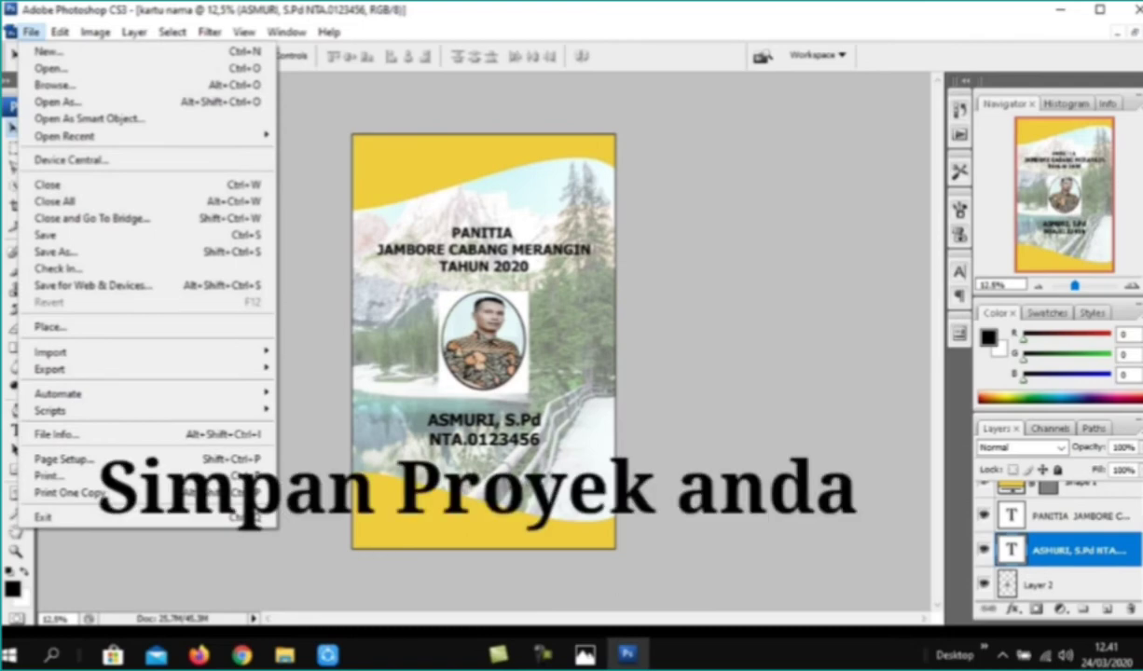
Step: Save the card as a Photoshop PSD named 'KARTU NAMA' in the GAMBAR ICON folder
{"action": "left_click", "coordinate": [56, 251]}
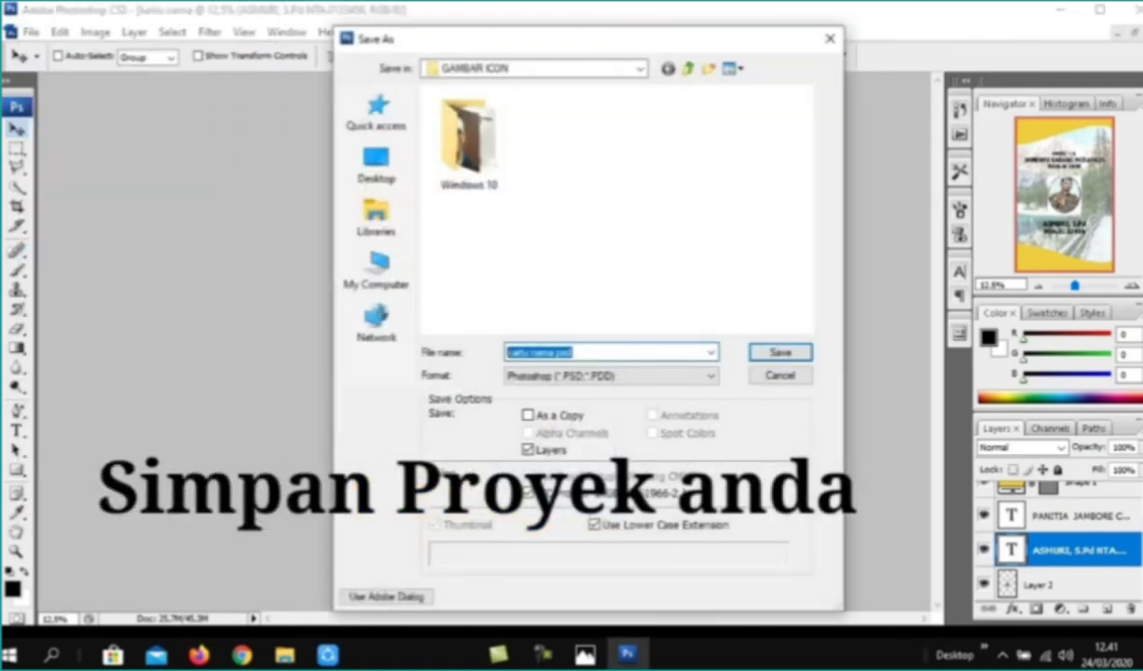
{"action": "type", "text": "kART"}
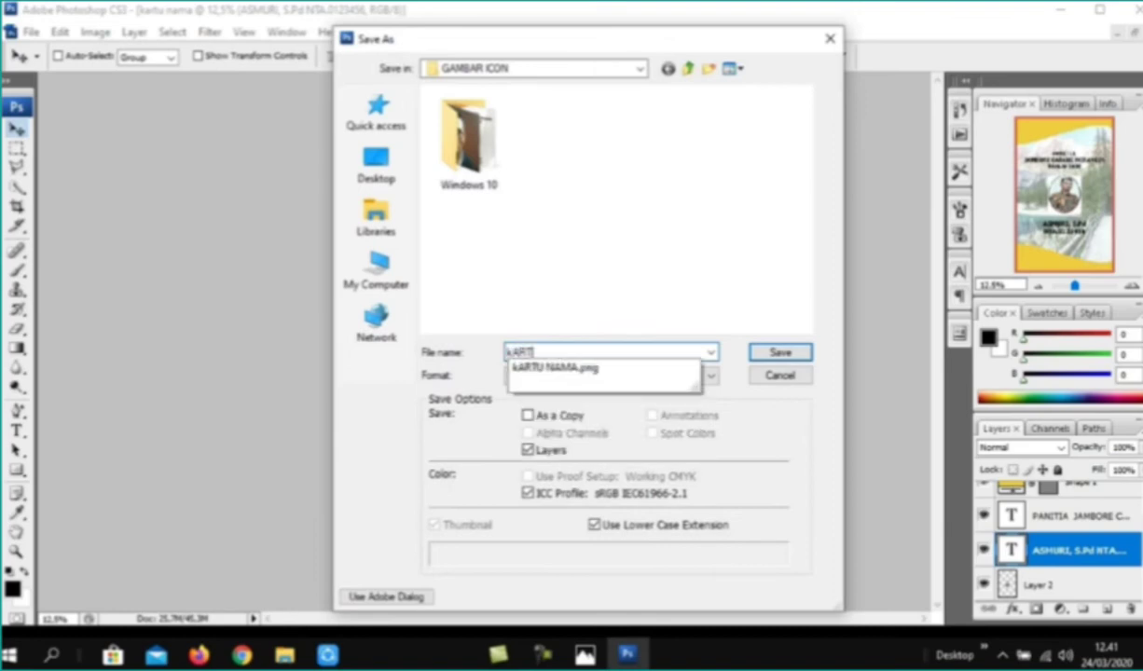
{"action": "type", "text": "U NAMA"}
{"action": "left_click", "coordinate": [512, 351]}
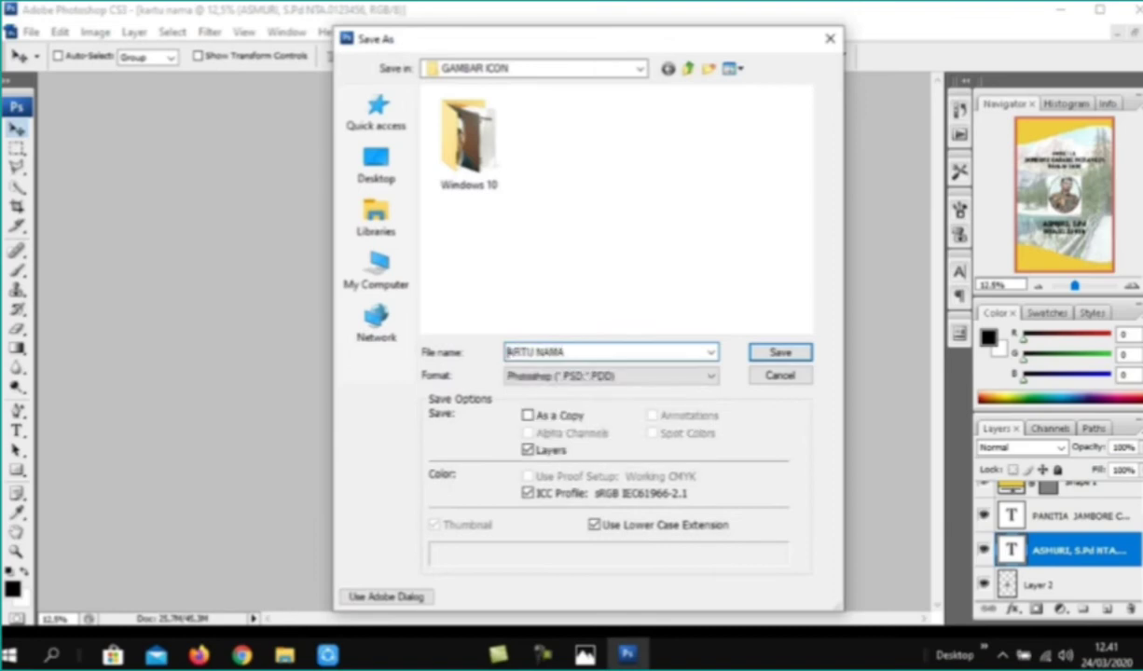
{"action": "key", "text": "BackSpace"}
{"action": "type", "text": "K"}
{"action": "key", "text": "BackSpace"}
{"action": "type", "text": "K"}
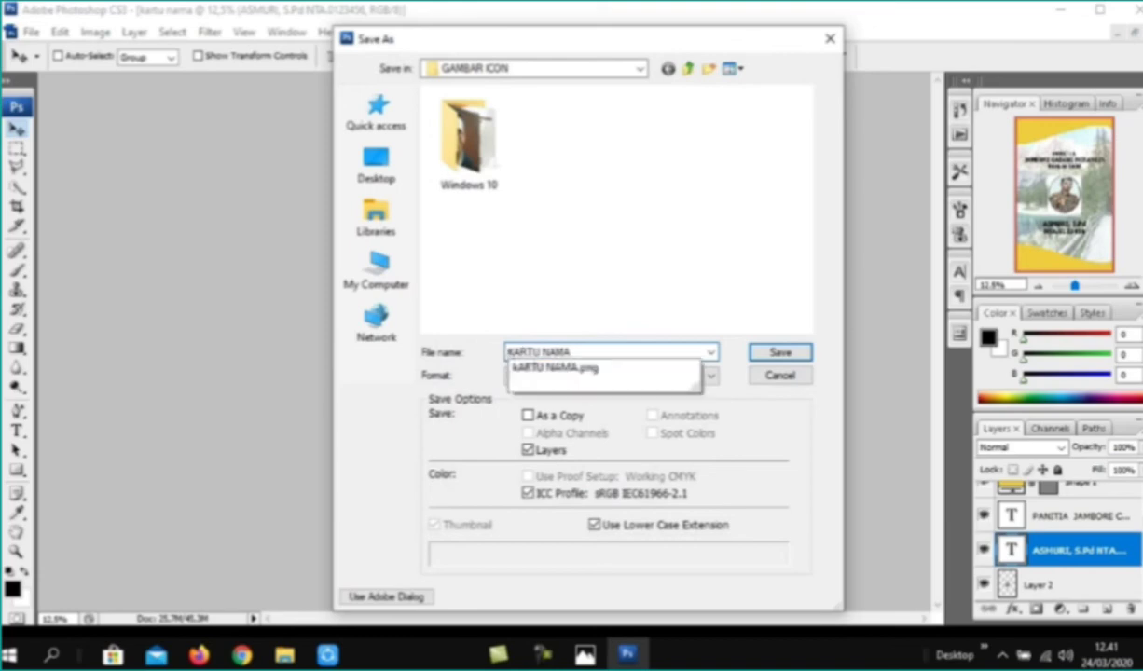